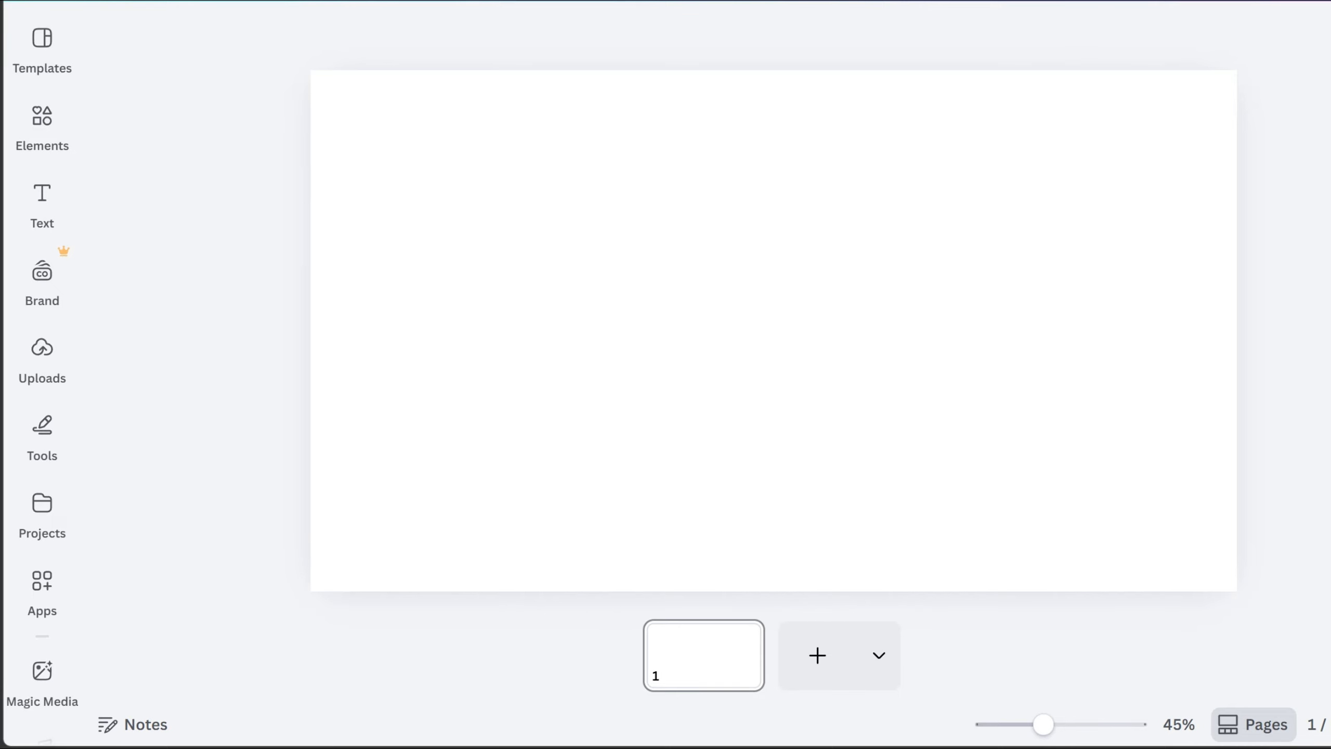
Step: Find the Text Studio Maker app by searching for "text studio" and open it
left_click(42, 580)
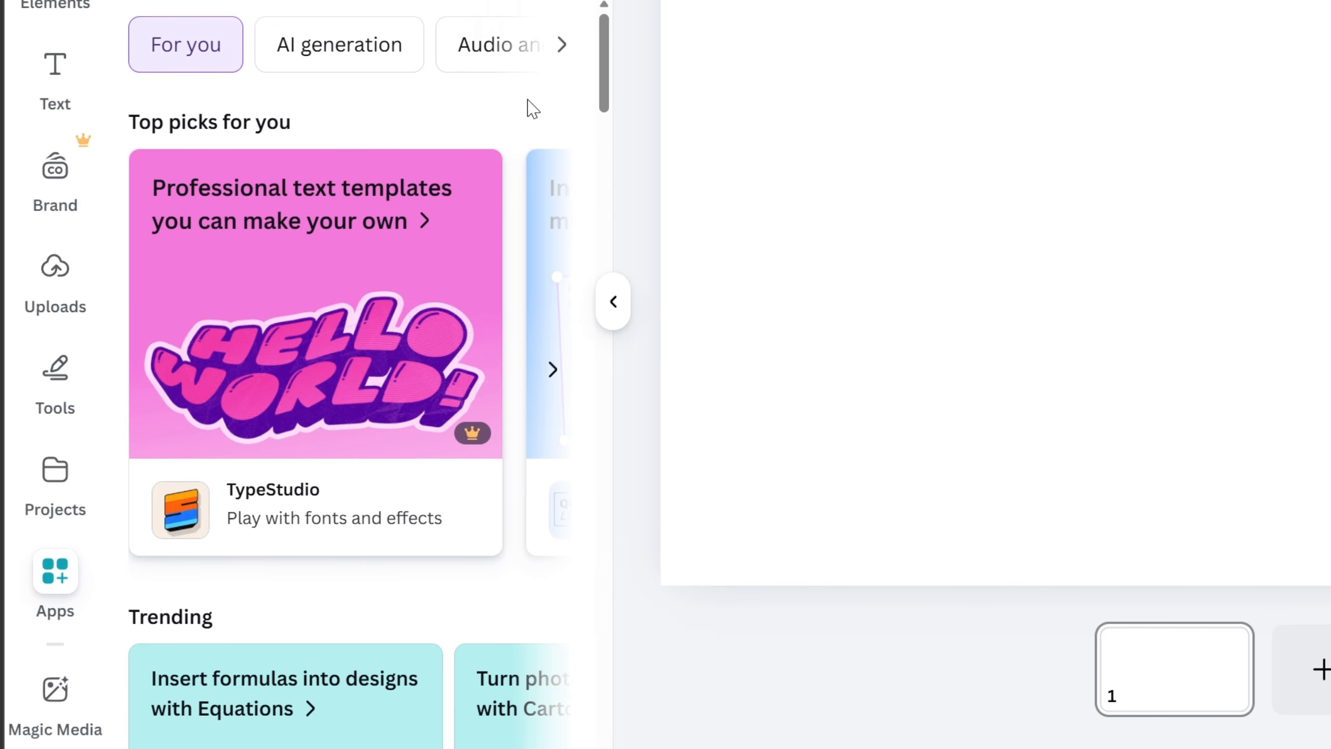
type("text studio")
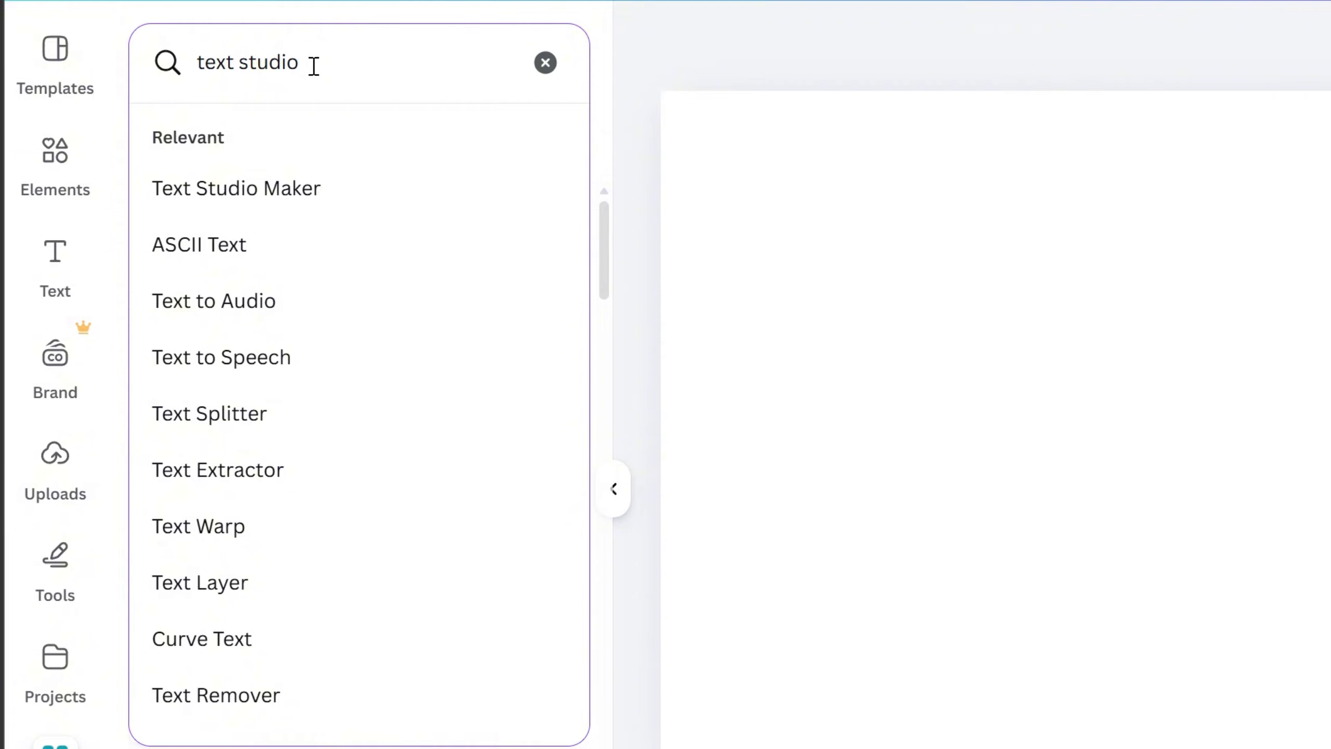
left_click(259, 195)
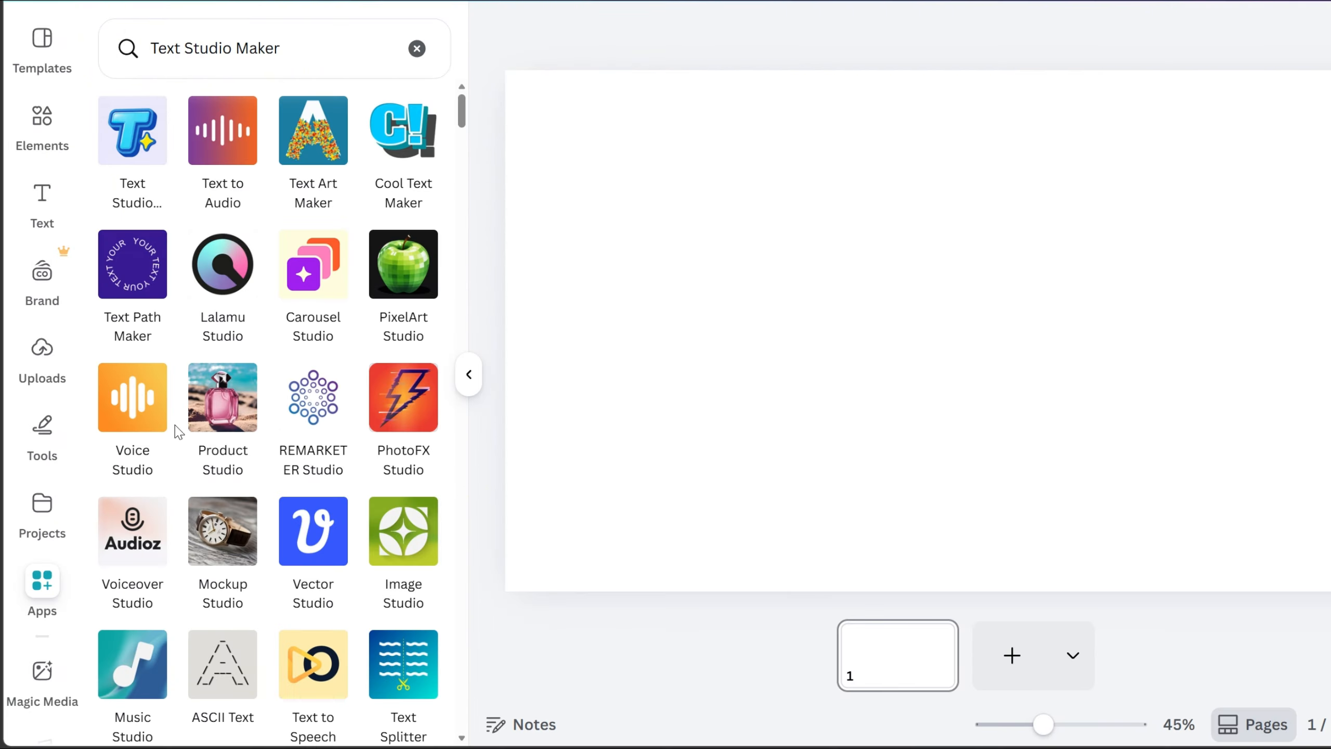
left_click(122, 149)
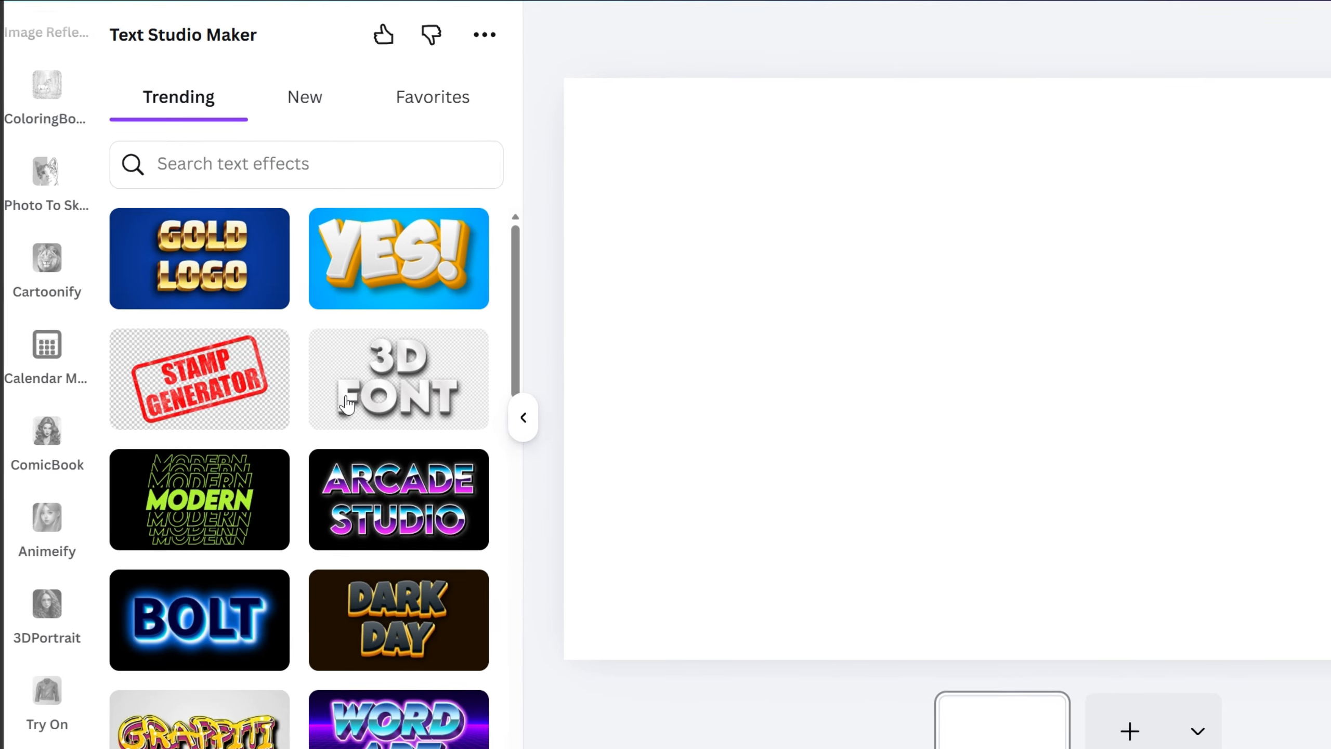
Step: Browse the trending and new text effects offered by Text Studio Maker
scroll(439, 621, "down", 3)
scroll(383, 358, "up", 3)
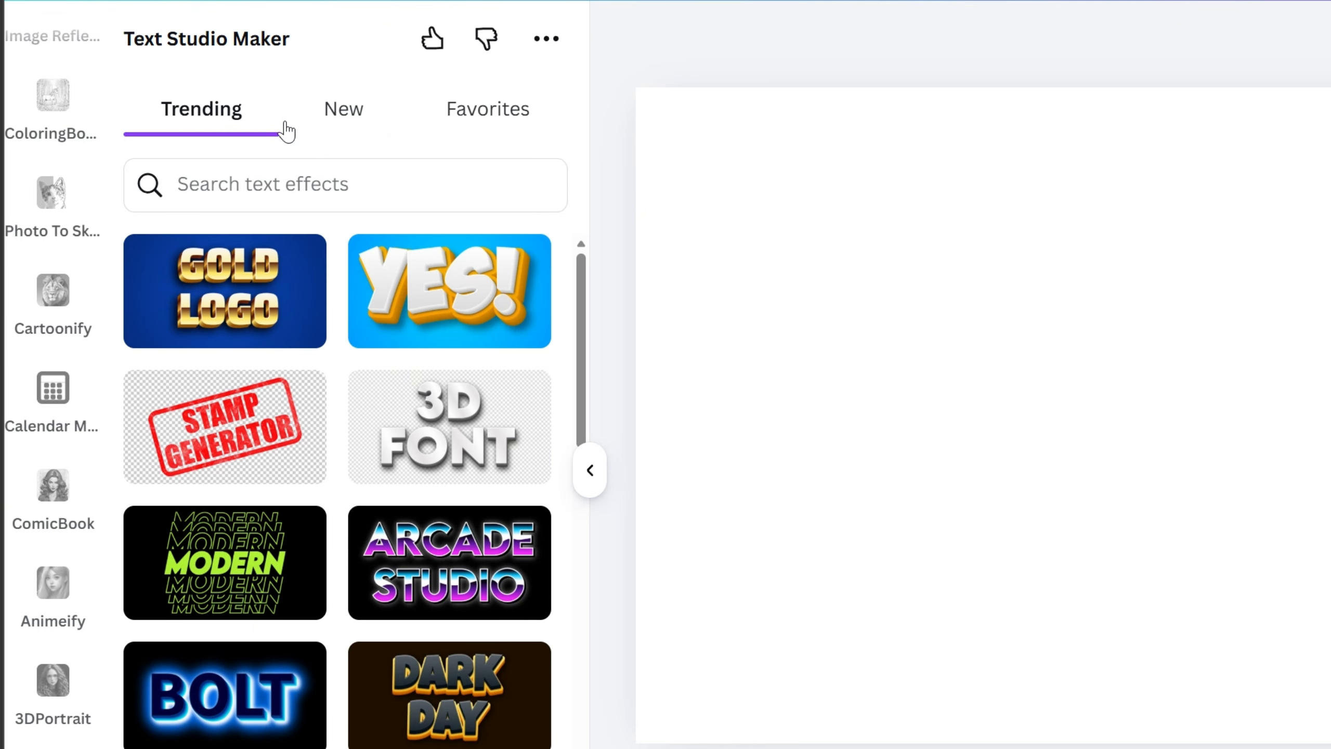
left_click(325, 111)
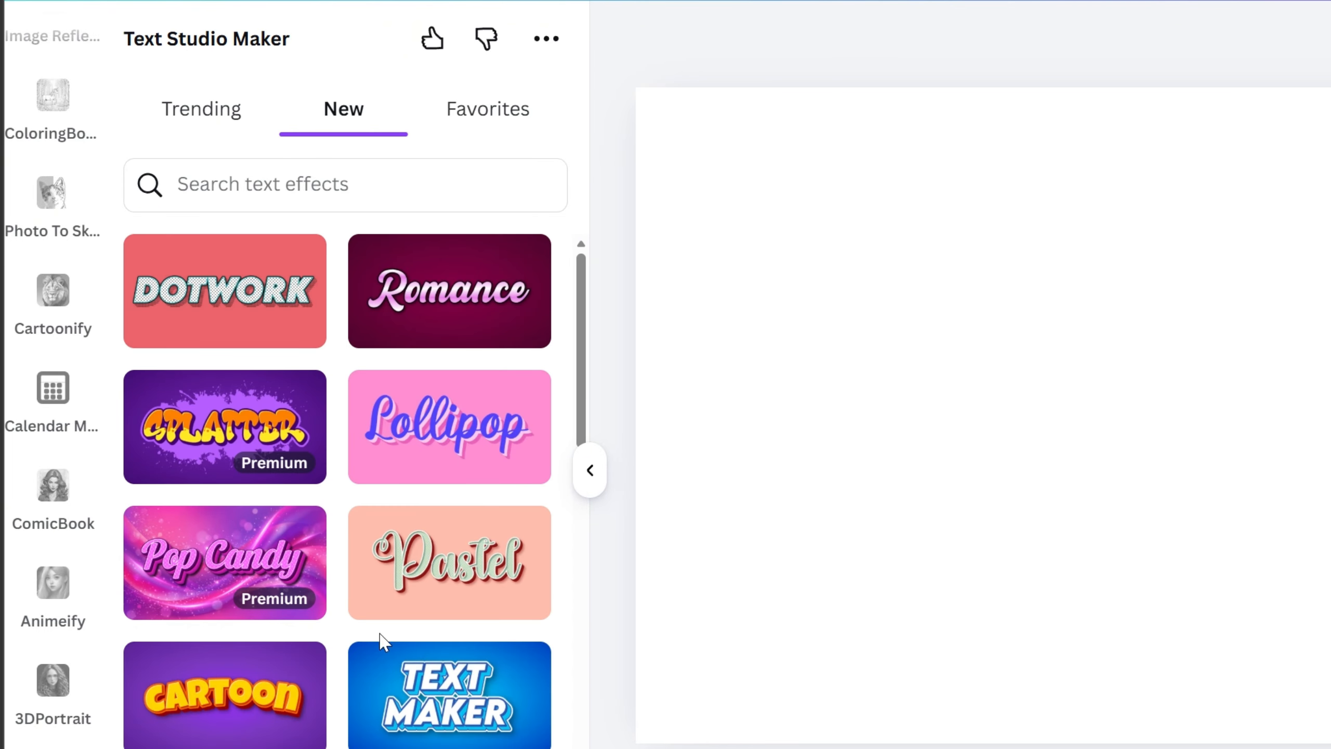
scroll(381, 640, "down", 5)
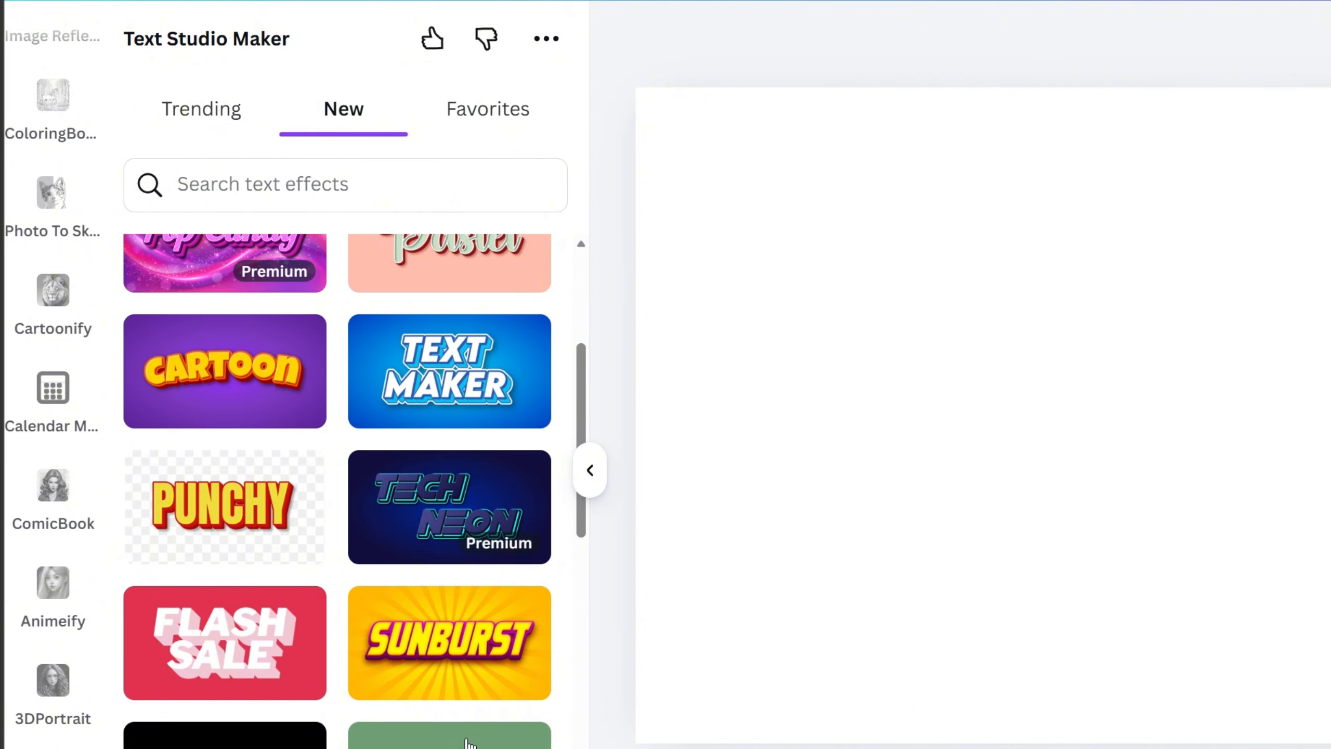
scroll(468, 742, "down", 5)
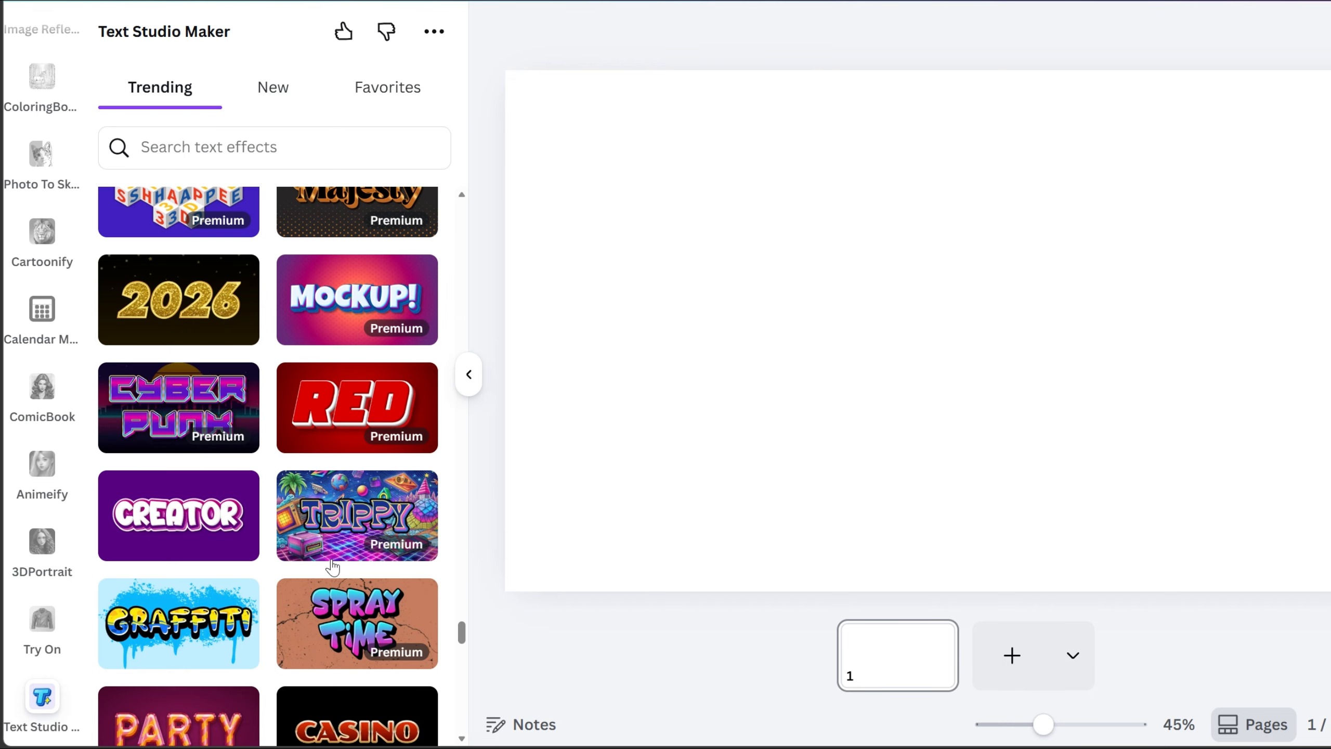
scroll(333, 566, "down", 5)
scroll(335, 566, "up", 1)
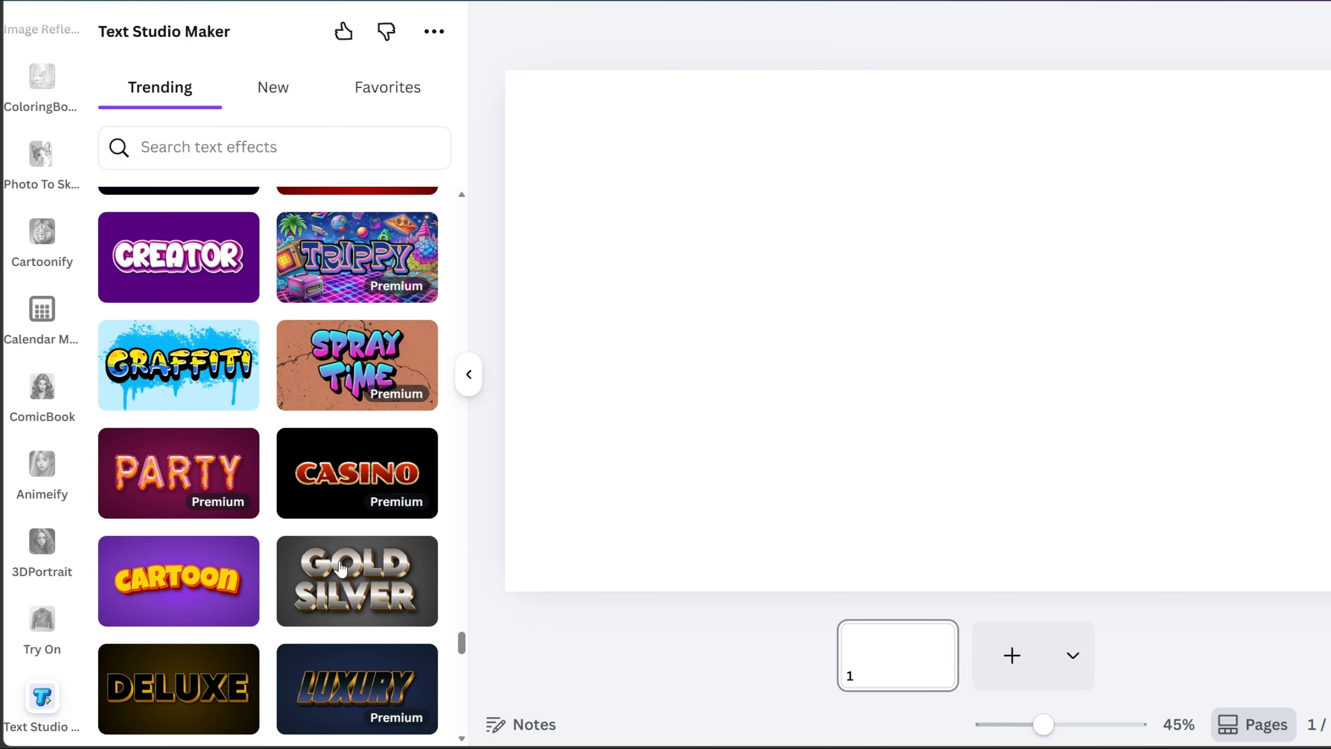
Step: Add "TEXT STUDIO" in the purple Image Creator effect to the design and place it near the page's upper-left corner
left_click(204, 275)
triple_click(268, 448)
type("TEXT S")
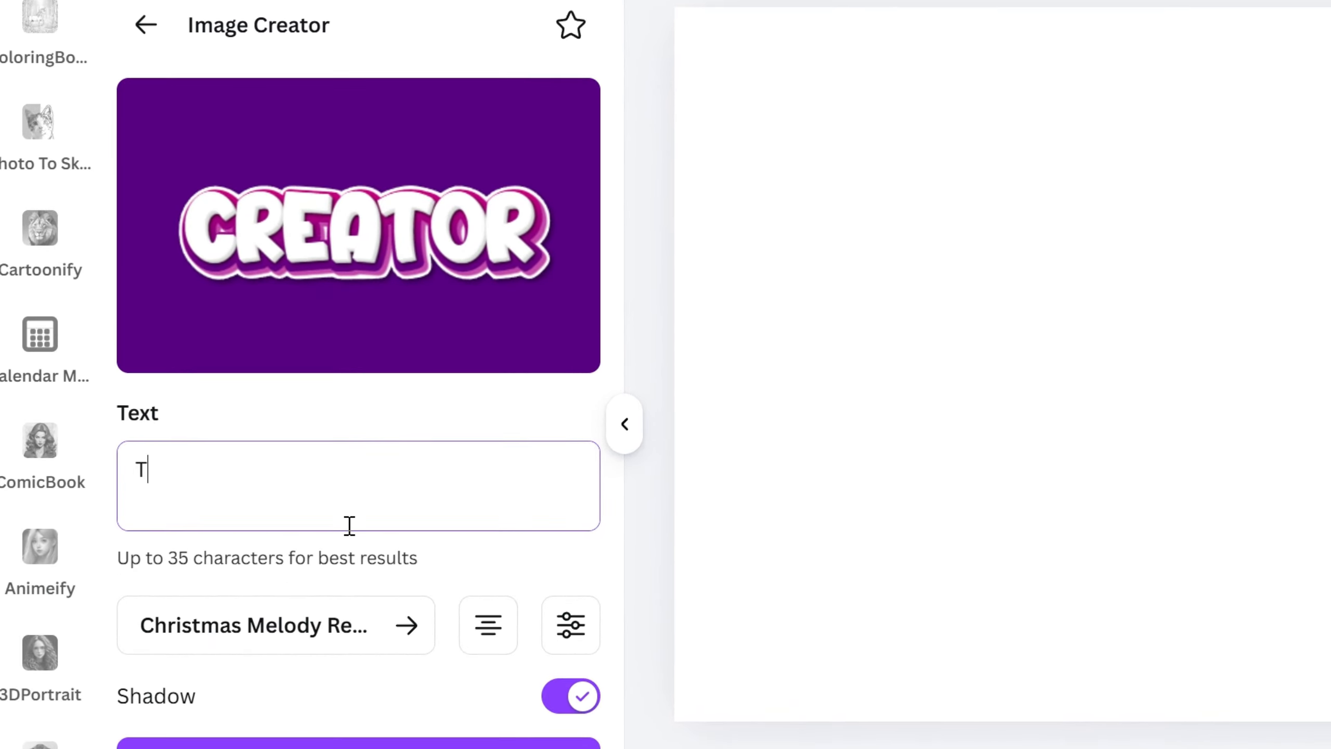
type("TUDIO")
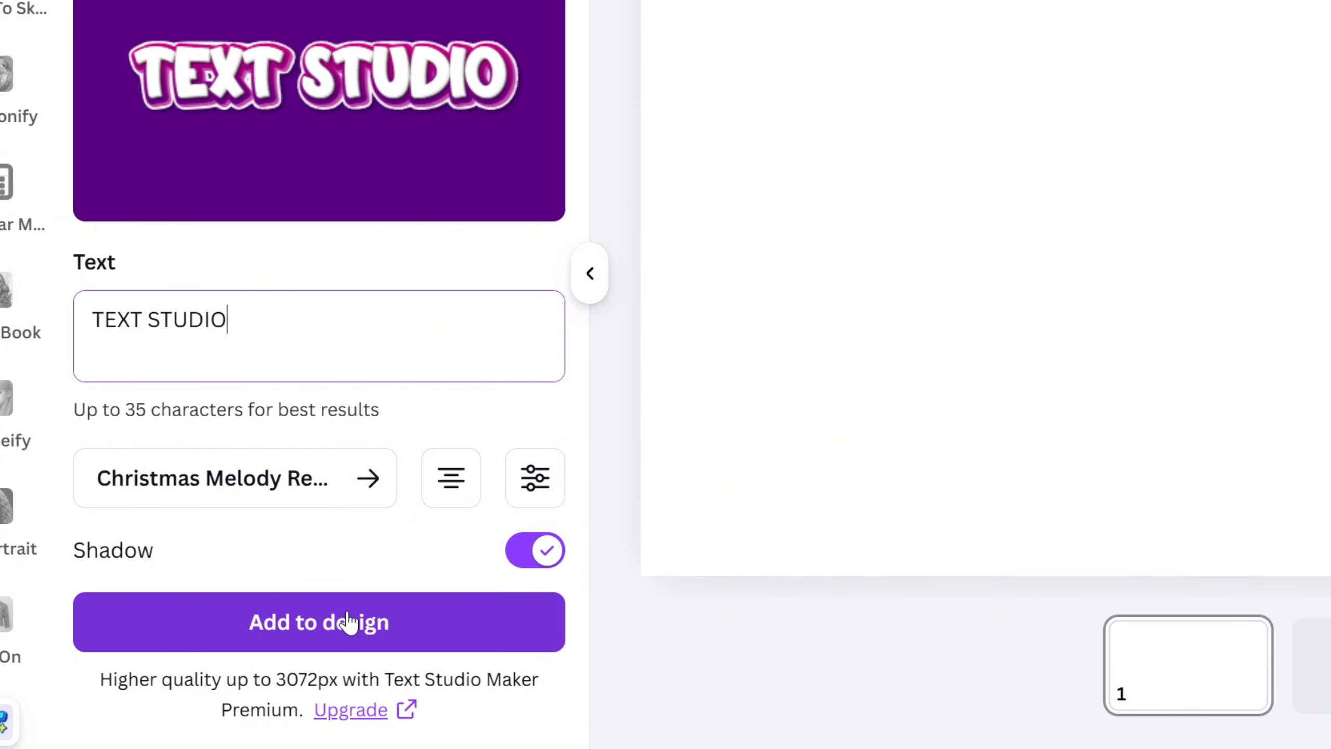
left_click(348, 621)
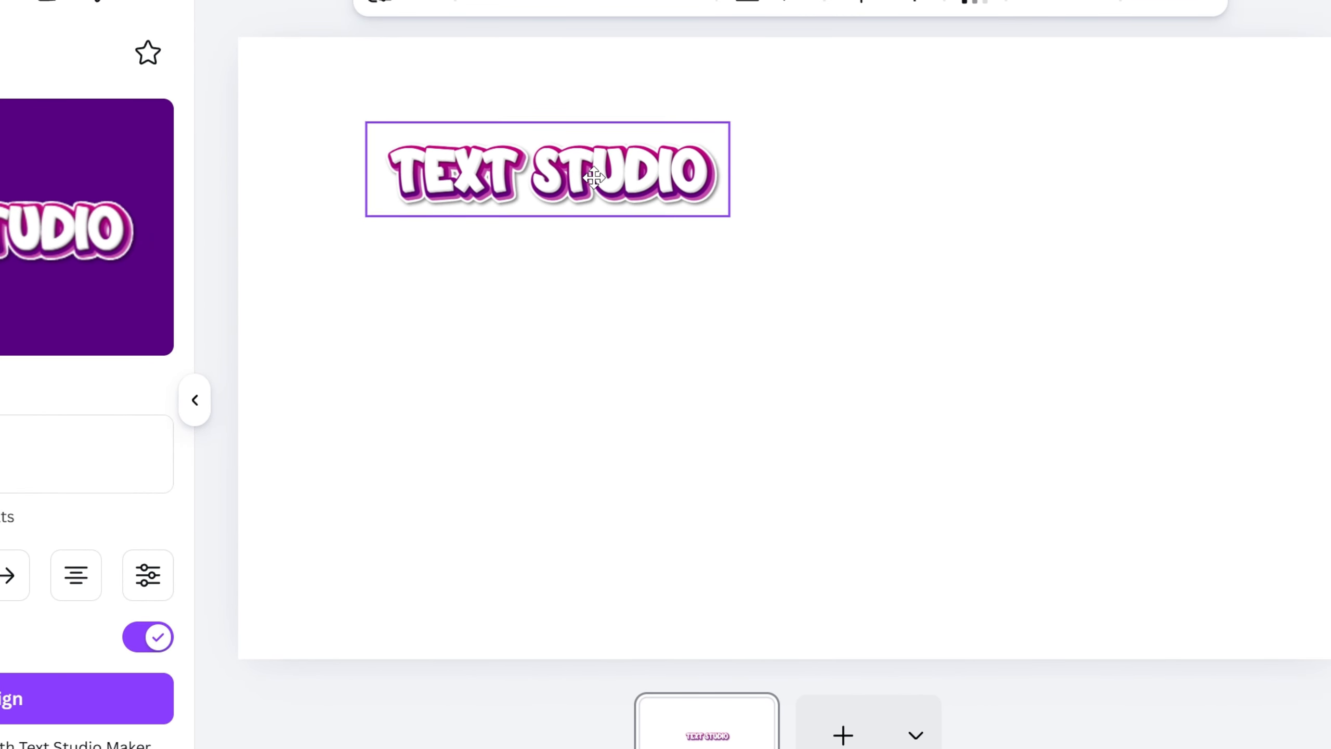
left_click_drag(593, 178, 525, 140)
left_click(806, 289)
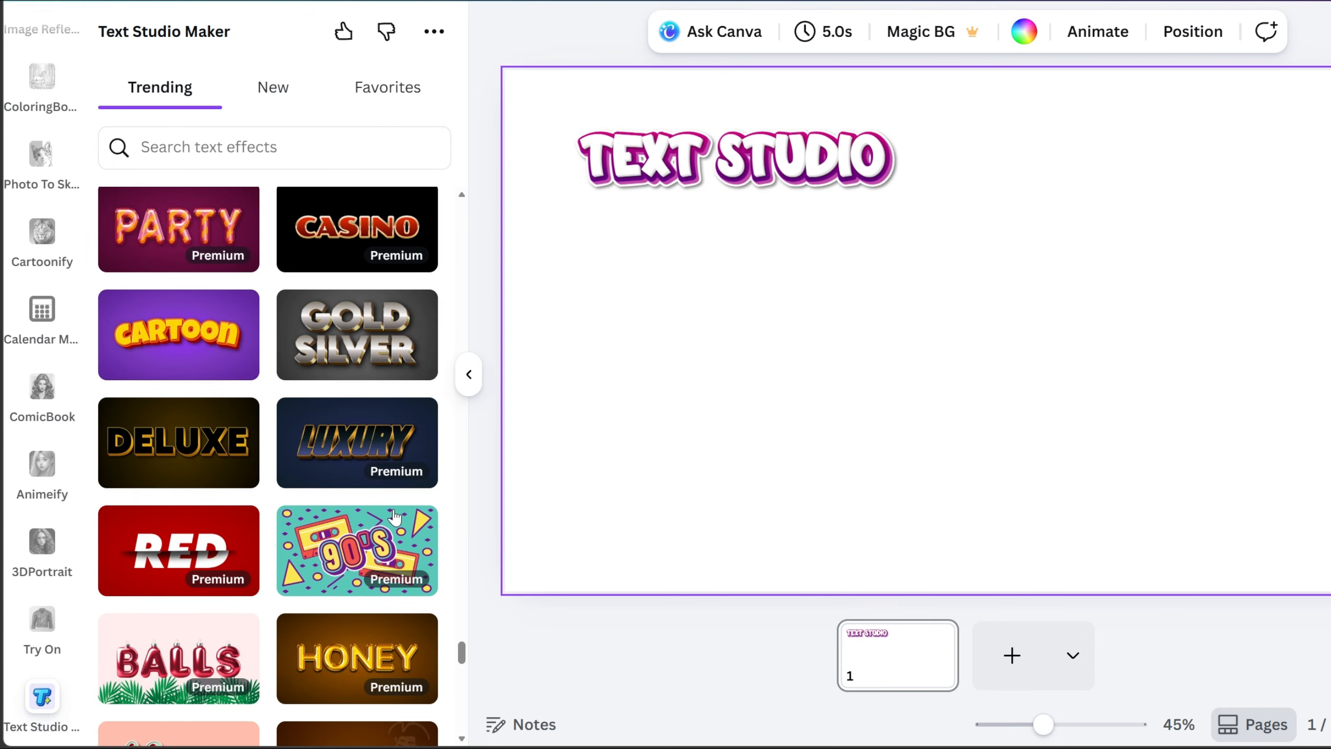
Step: Set up the Gold And Silver 3D effect with the text "Text Studio" in the Weather Sunday Regular font
left_click(370, 347)
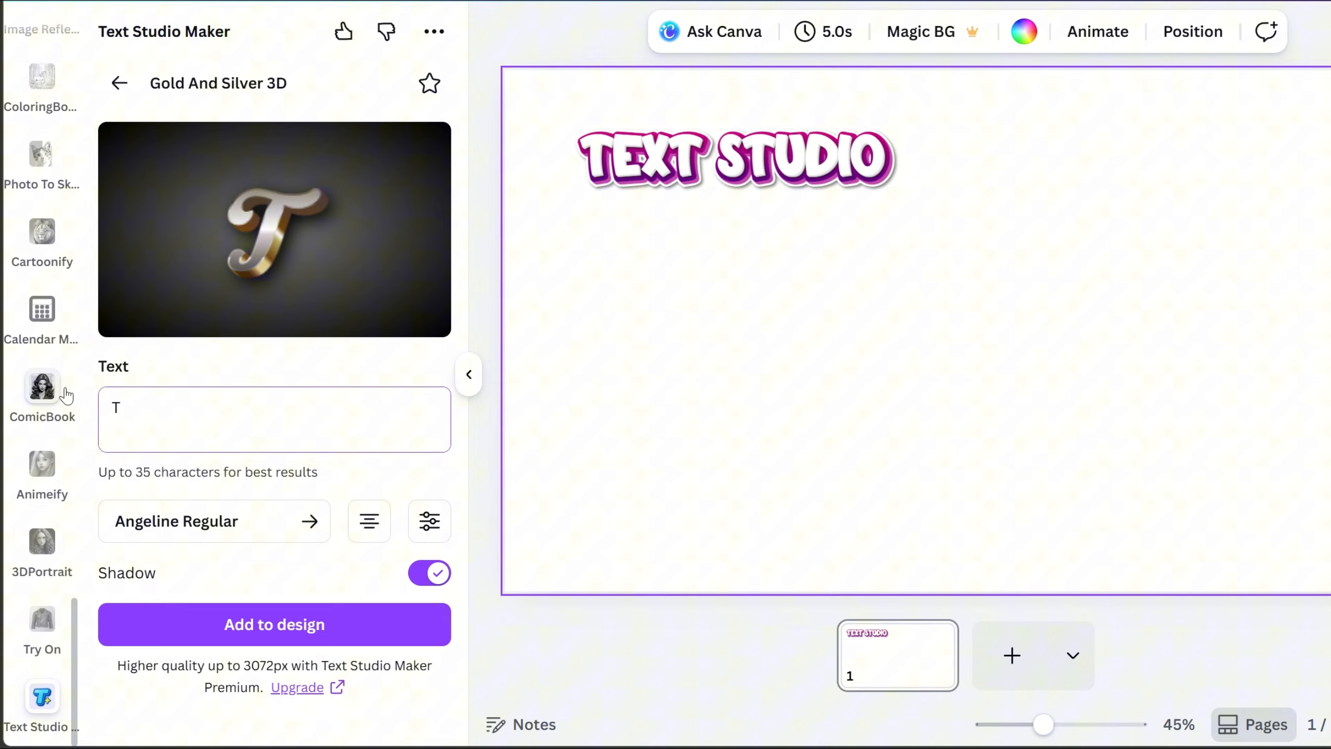
type("ex")
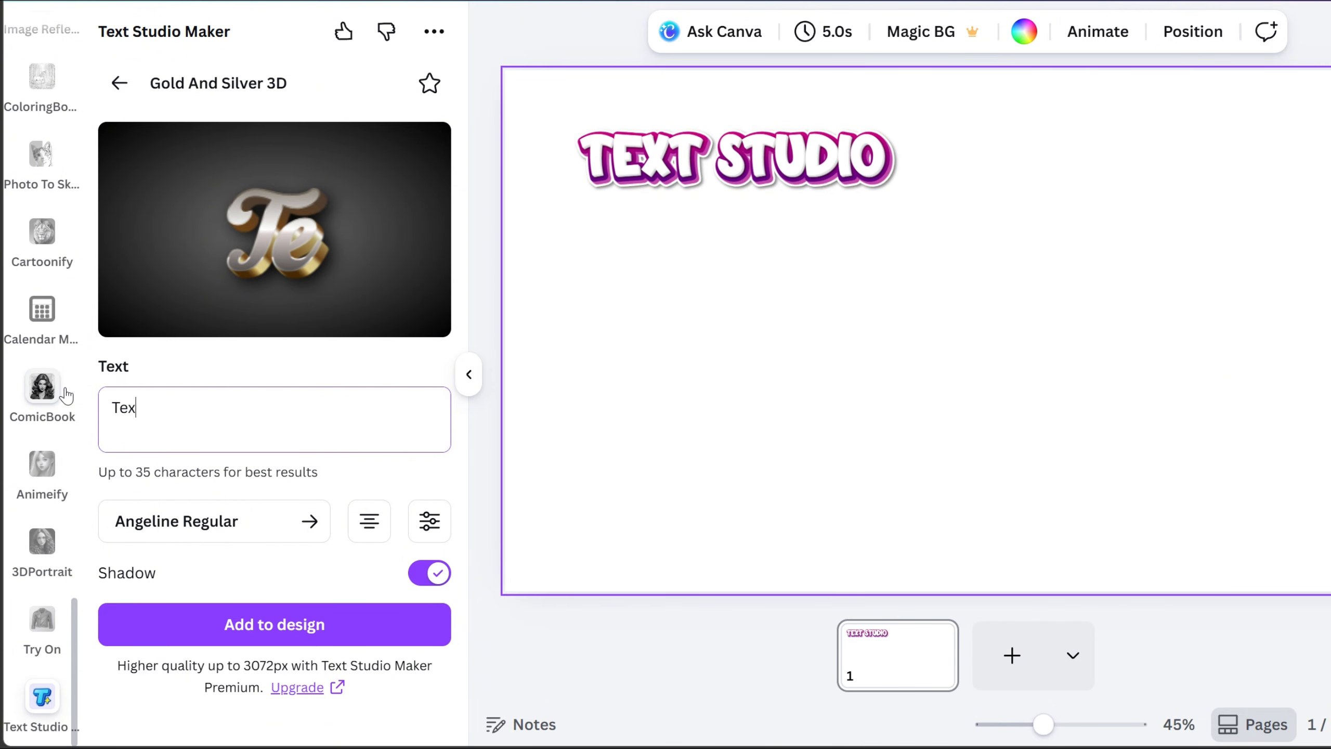
type("t Stud")
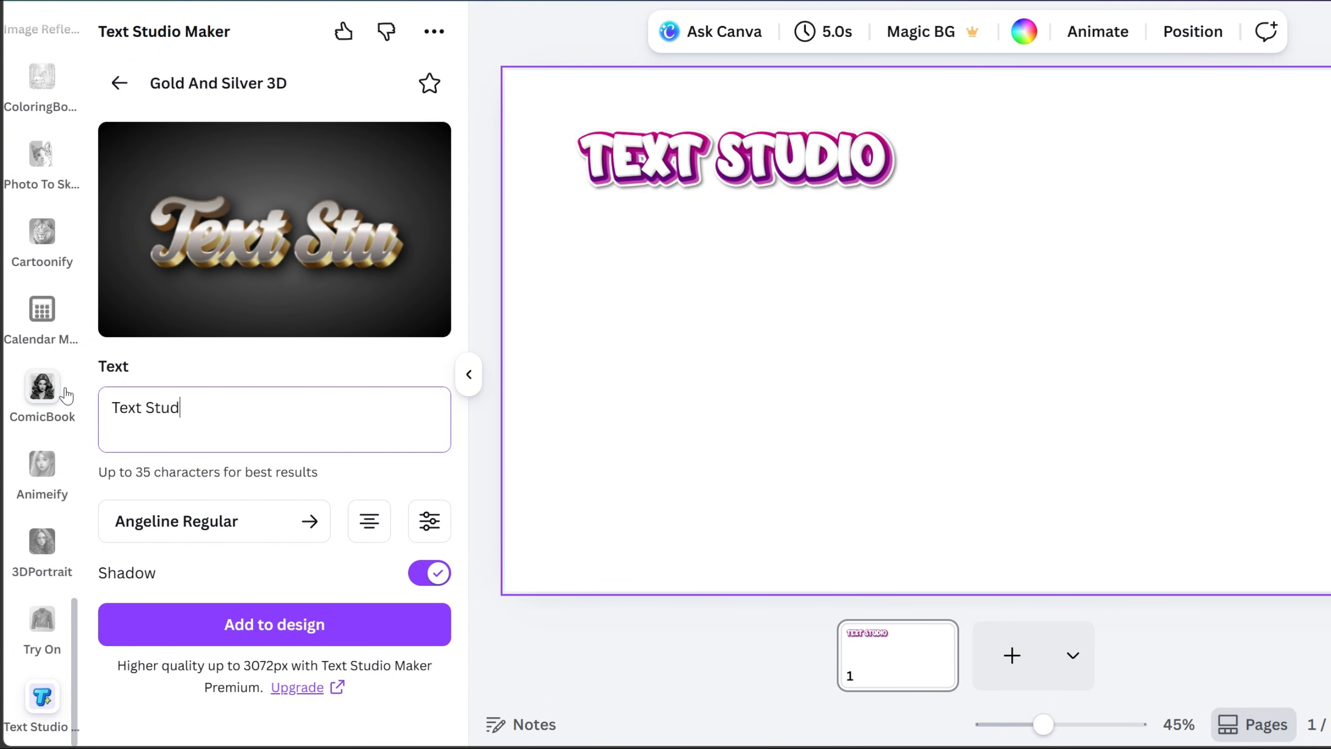
type("io")
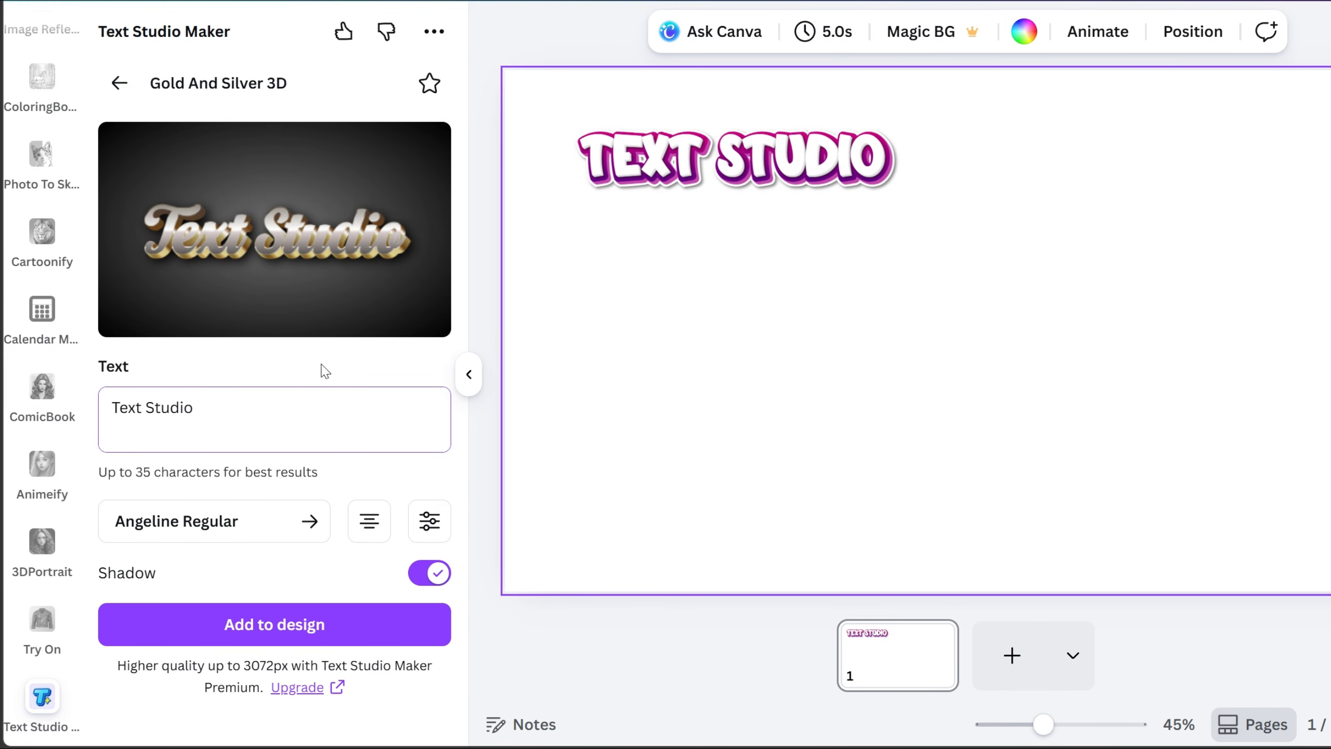
left_click(289, 521)
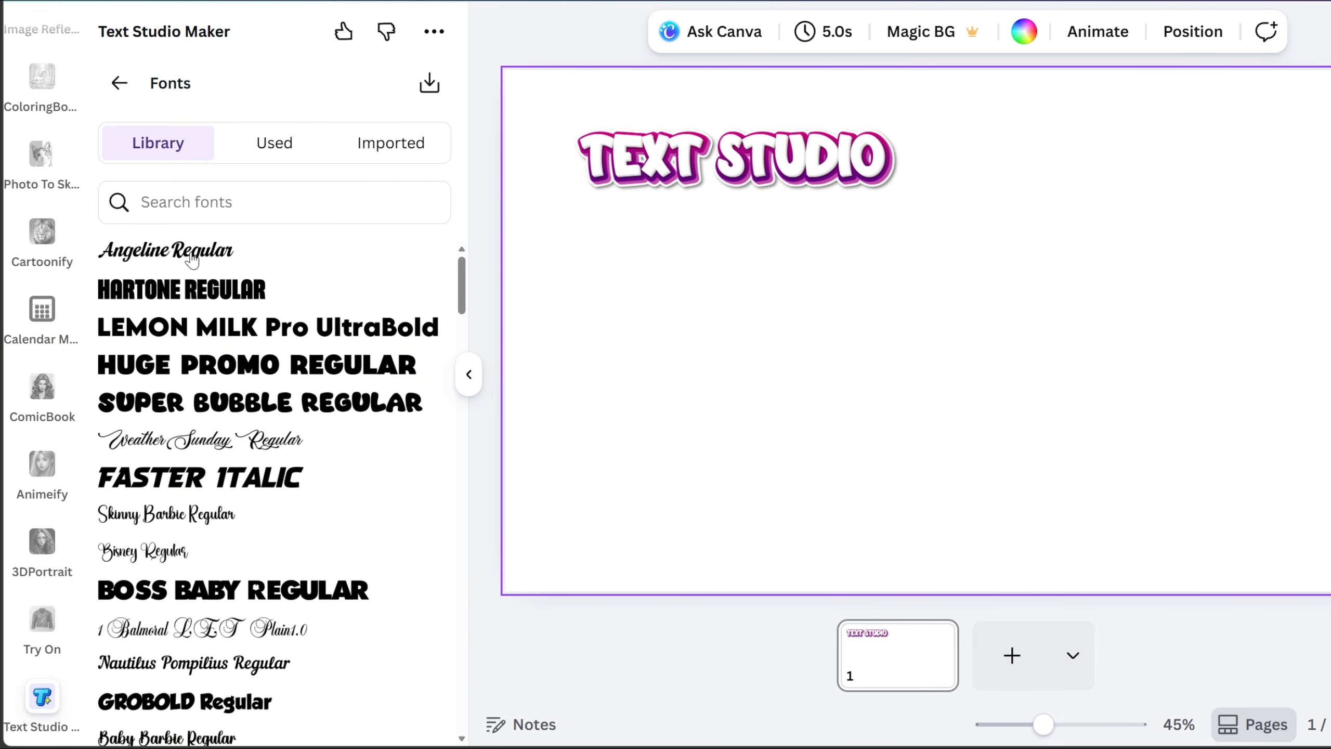
left_click(271, 439)
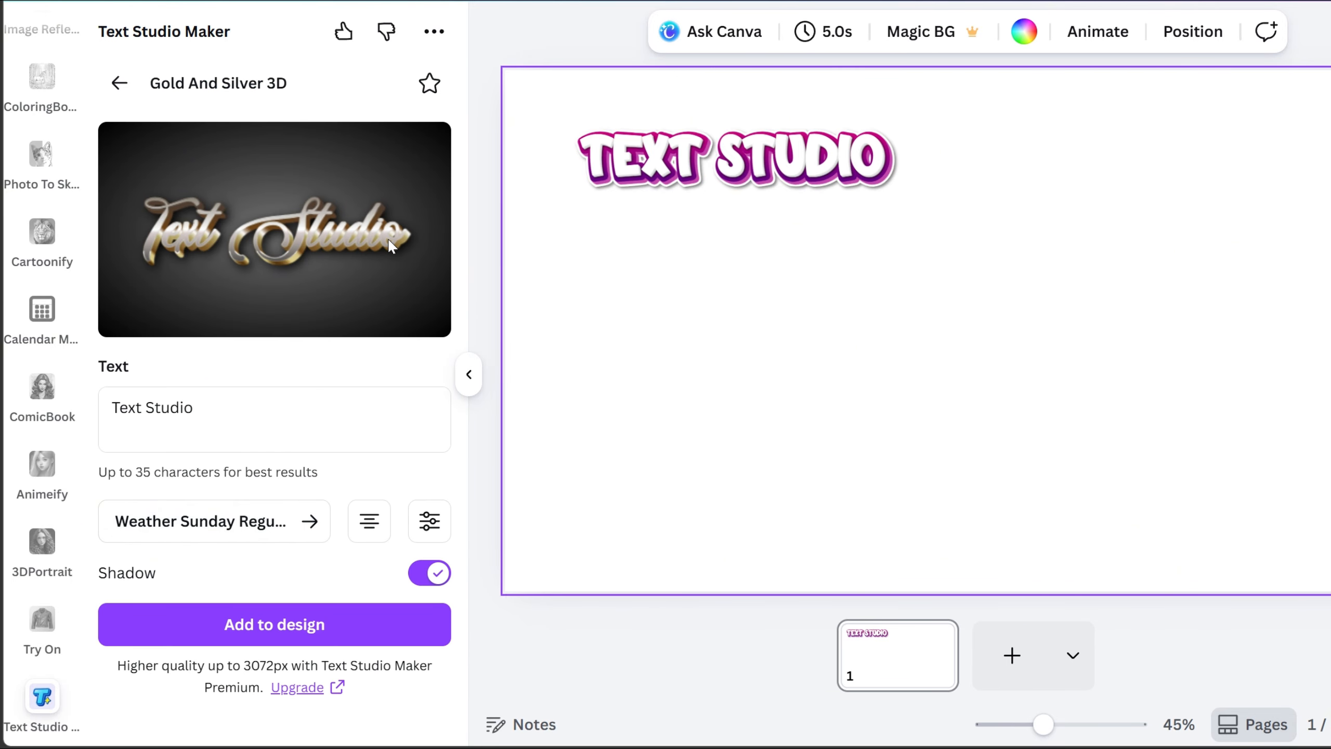
Step: Add the gold and silver text below the first title and make the page background black (#000000)
left_click(325, 625)
left_click(1236, 470)
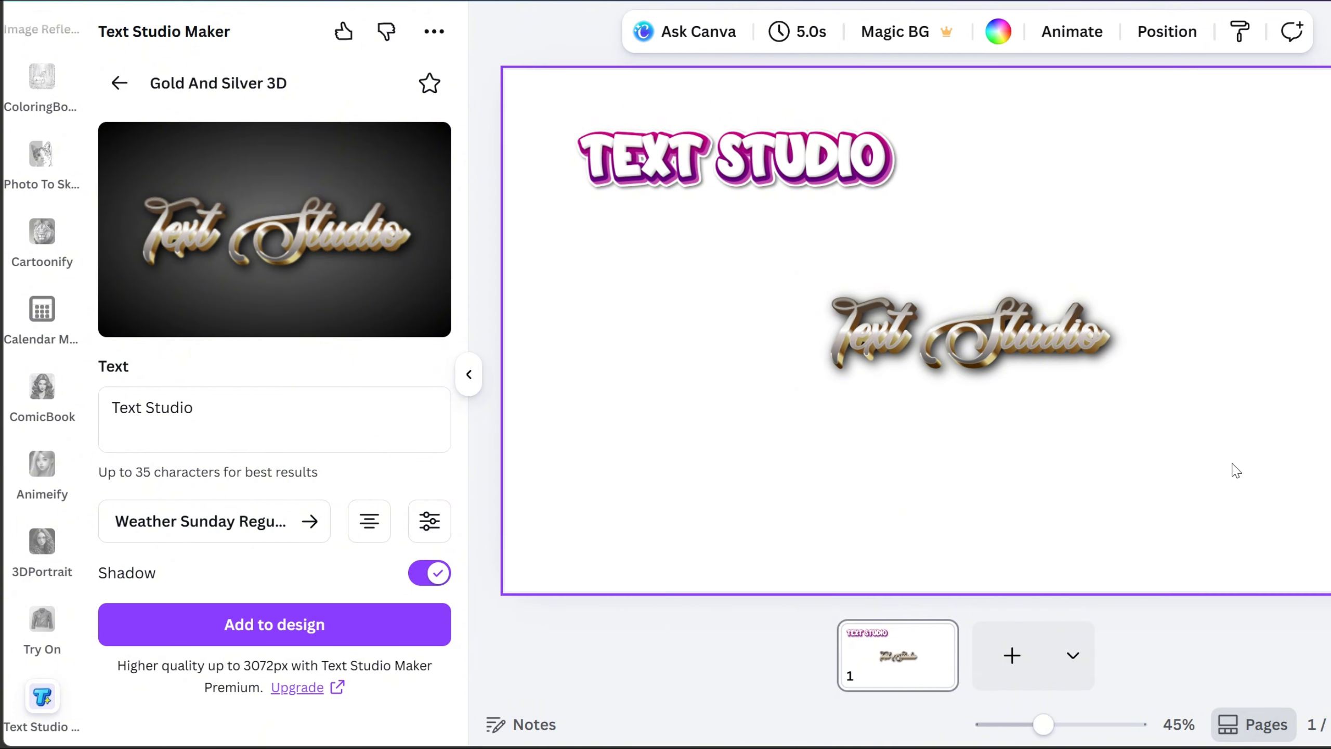
left_click_drag(1081, 350, 885, 301)
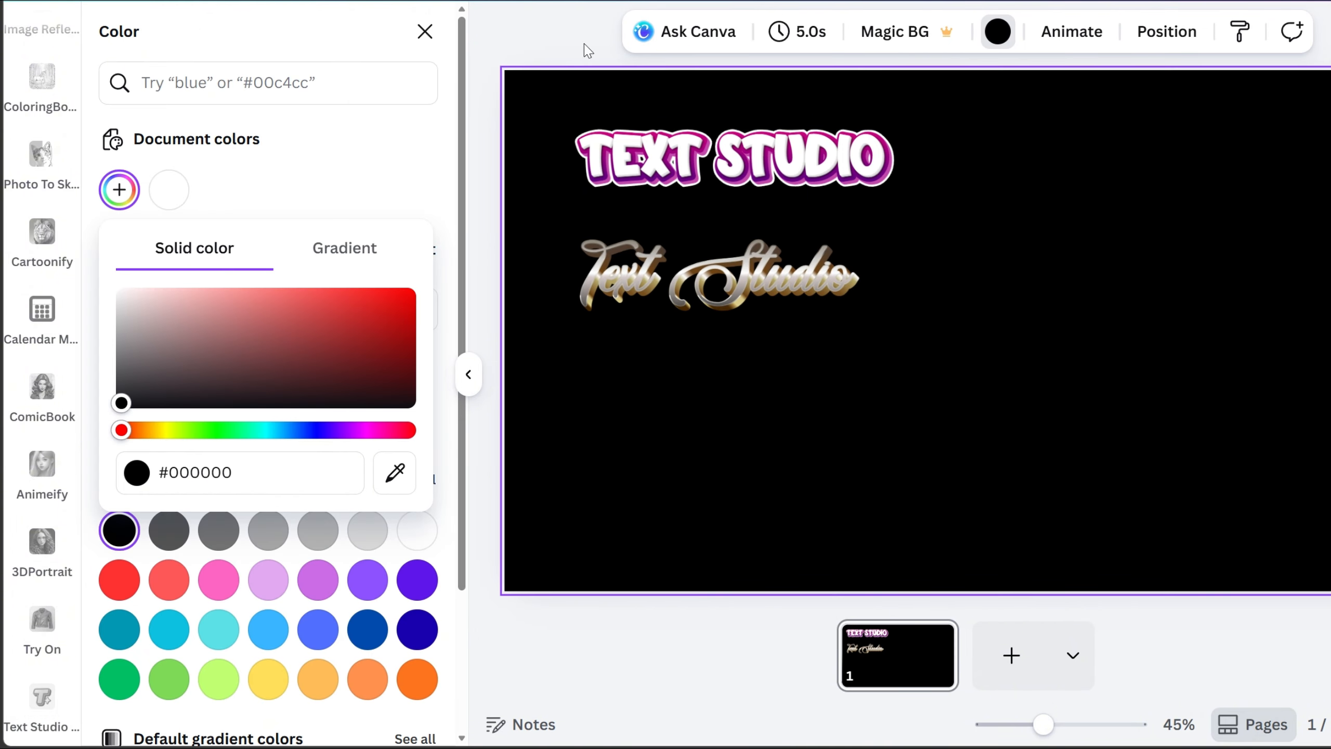
left_click(586, 48)
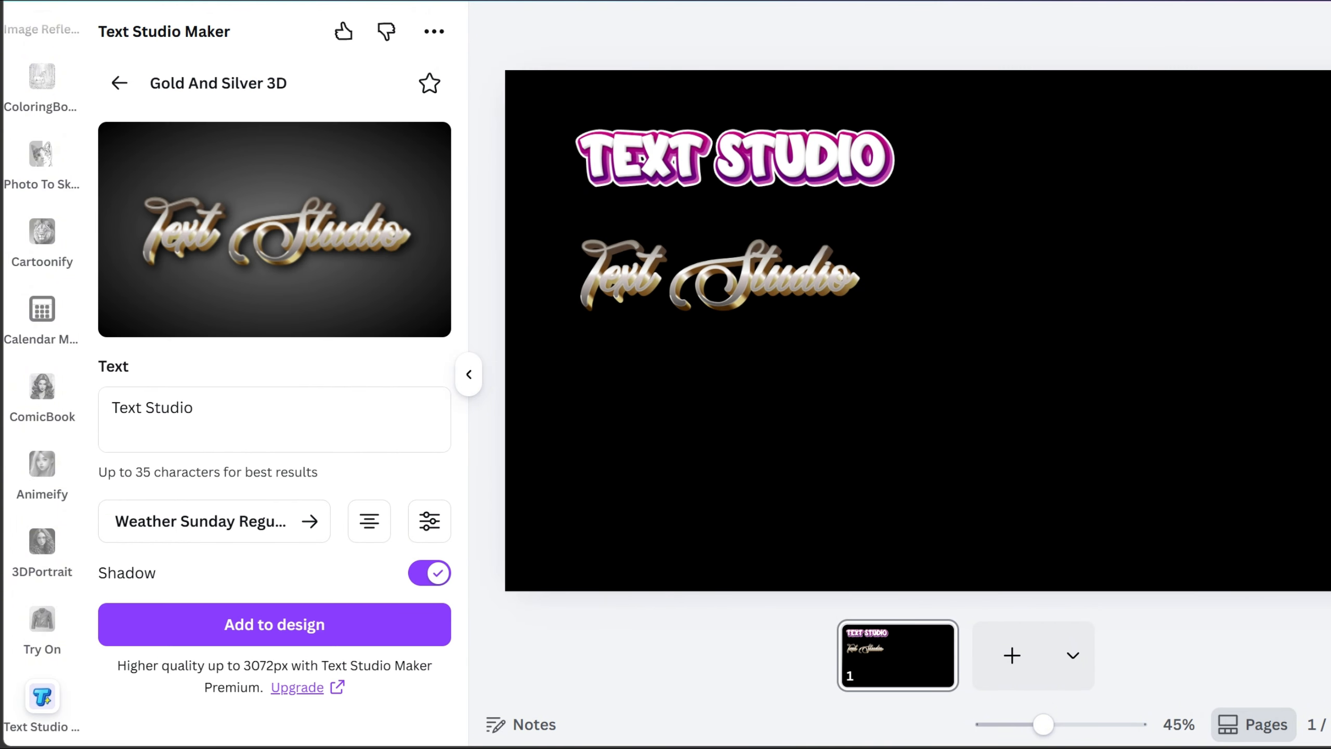
Step: Add "TEXT STUDIO" on two lines in the Gem effect to the design and place it below the gold and silver text
left_click(112, 81)
scroll(311, 252, "down", 5)
left_click(310, 251)
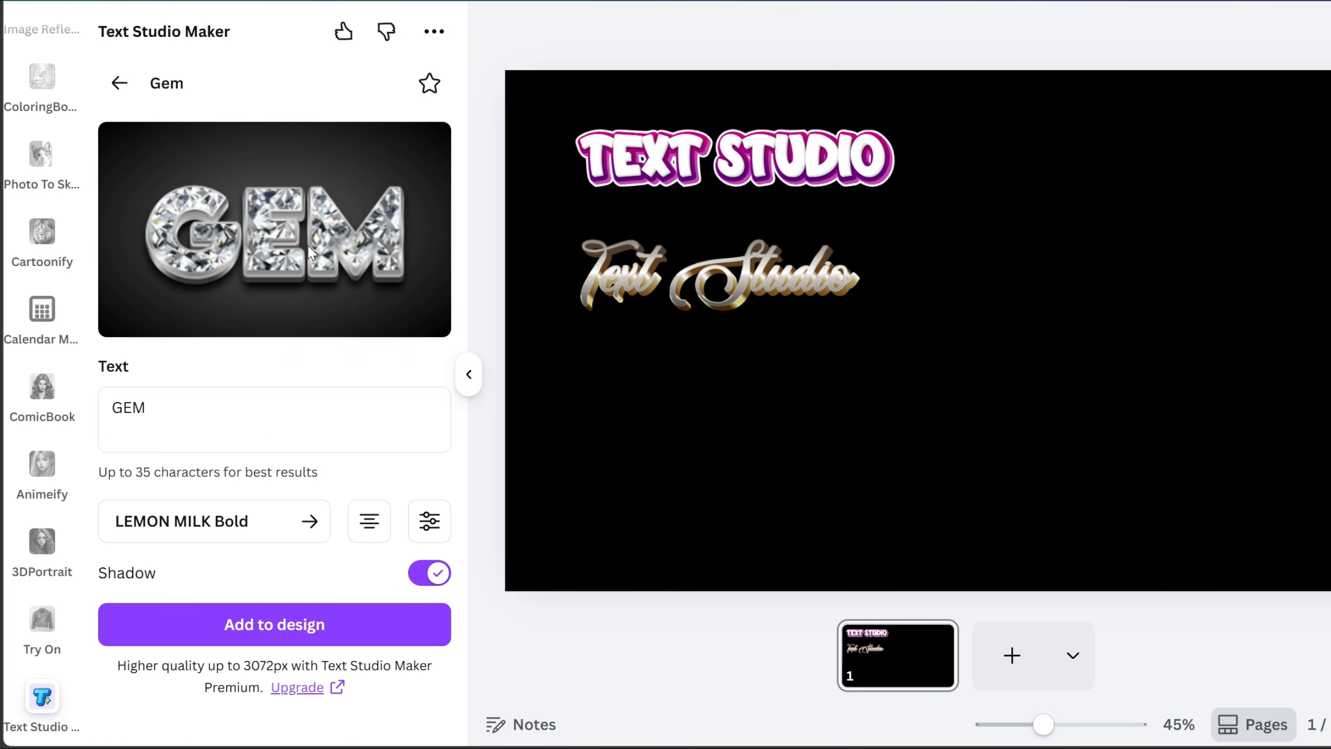
type("TEXT STUDIO")
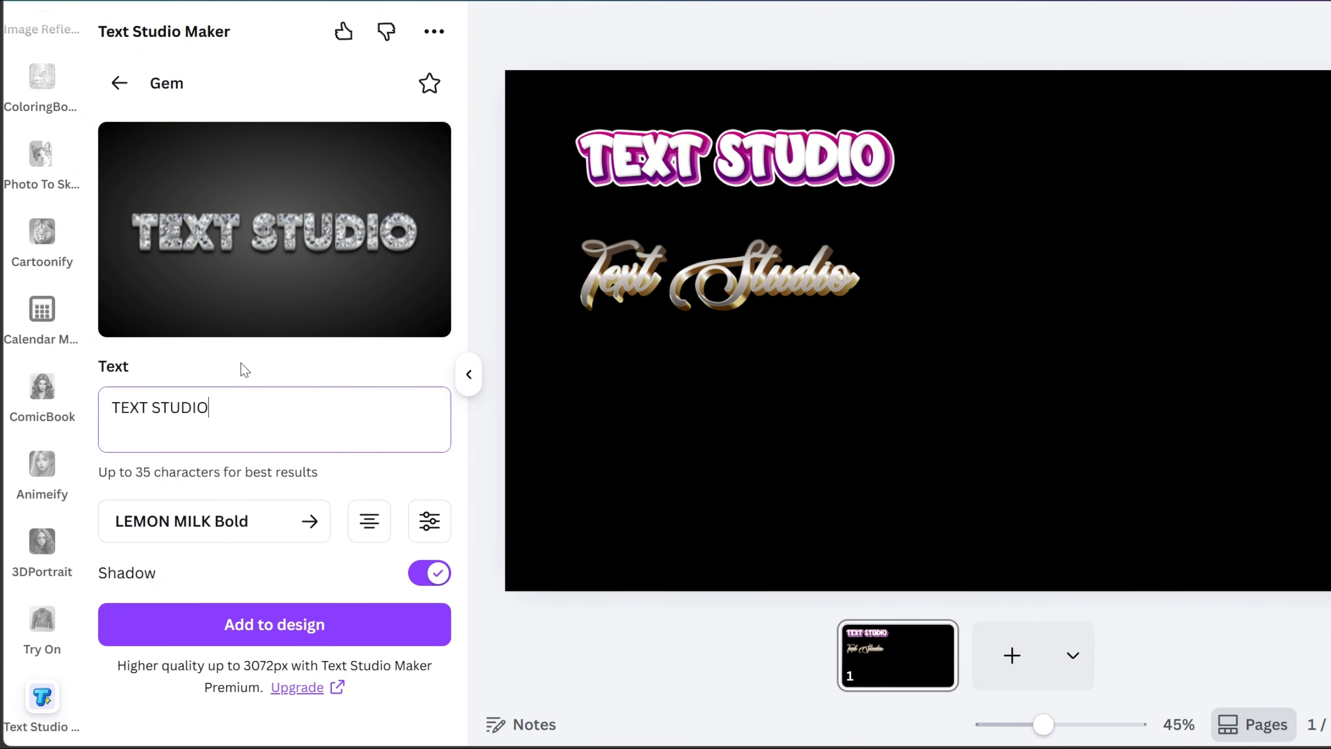
key("Return")
left_click(301, 648)
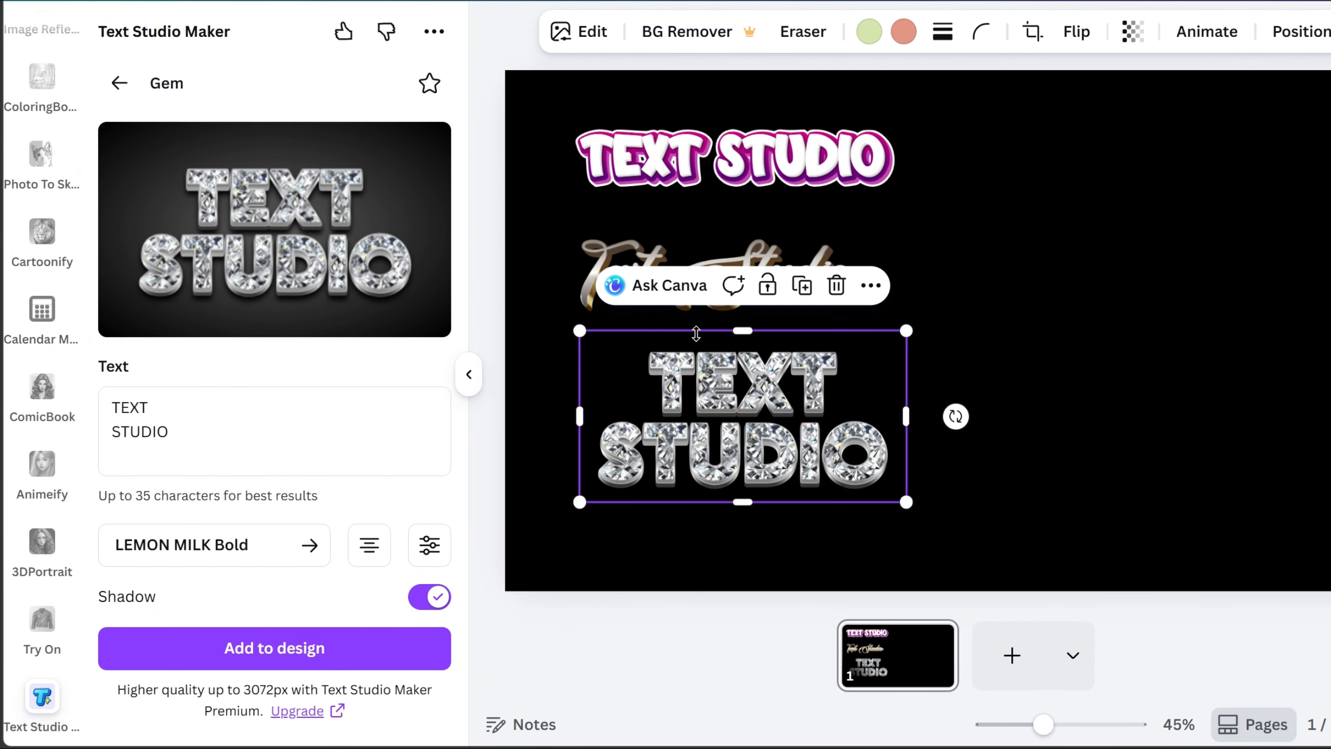
left_click_drag(698, 377, 674, 389)
Step: Add "Text Studio" to the design in the Comic Book Style Jungle effect
left_click(119, 82)
scroll(245, 352, "down", 10)
left_click(171, 348)
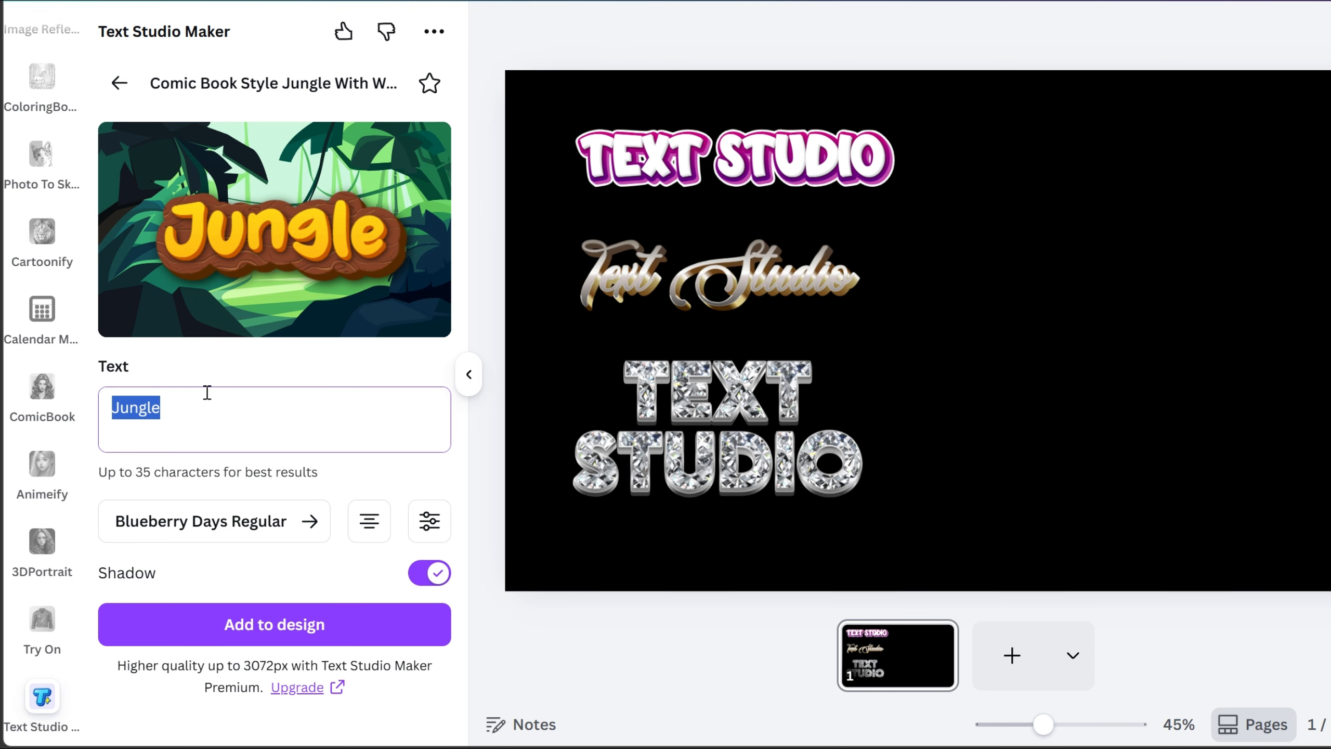
key("BackSpace")
type("Text St")
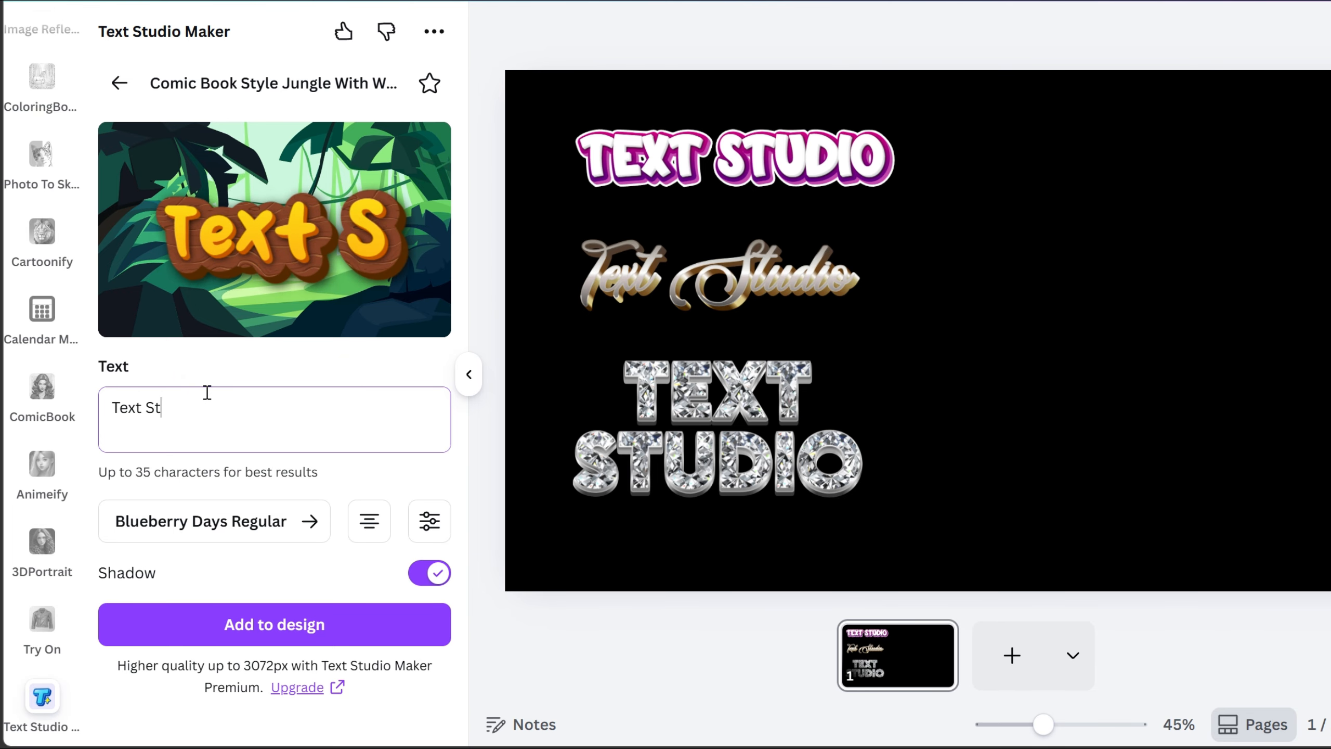
type("udio")
left_click(273, 623)
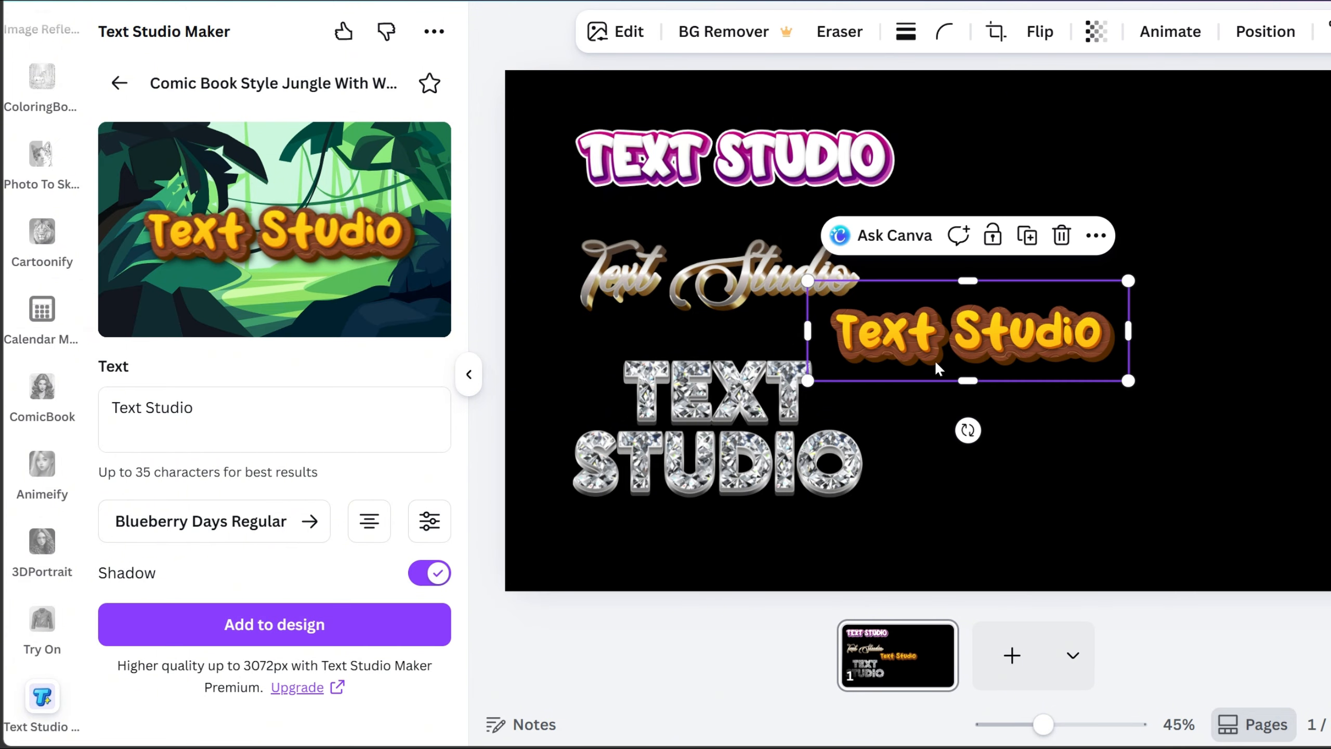
Step: Move the jungle-style text to the page's upper-right area and enlarge it slightly
left_click_drag(937, 367, 1098, 191)
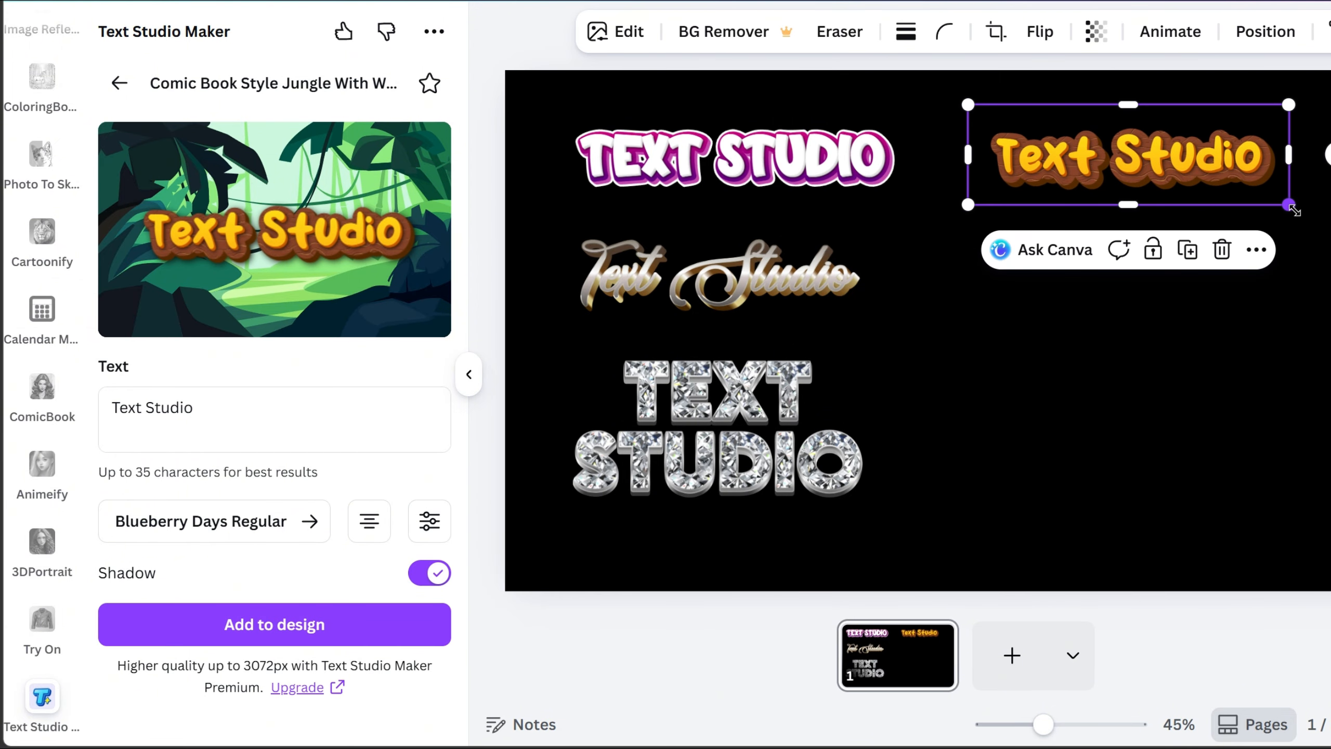
left_click_drag(1293, 209, 1326, 233)
left_click(1260, 634)
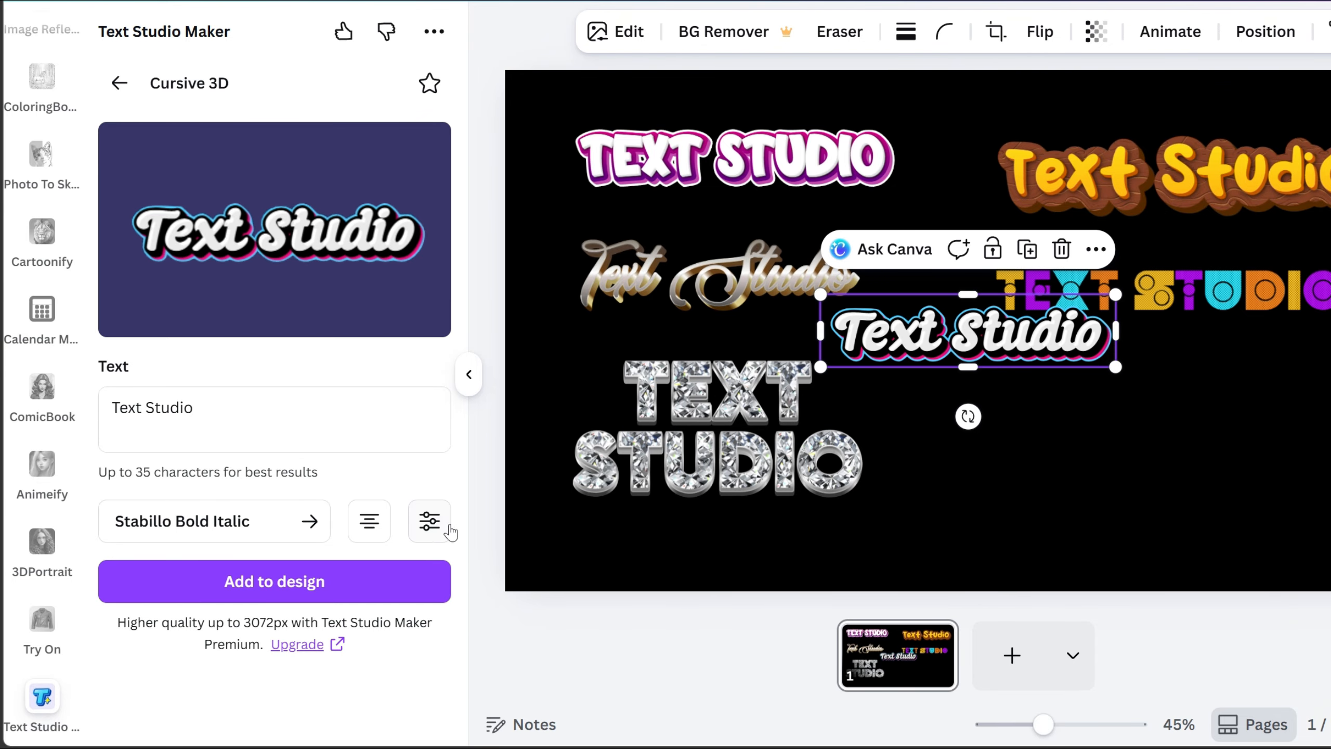
Step: Try the letter spacing of the Cursive 3D text at -0.26 and at a wider value
left_click(442, 534)
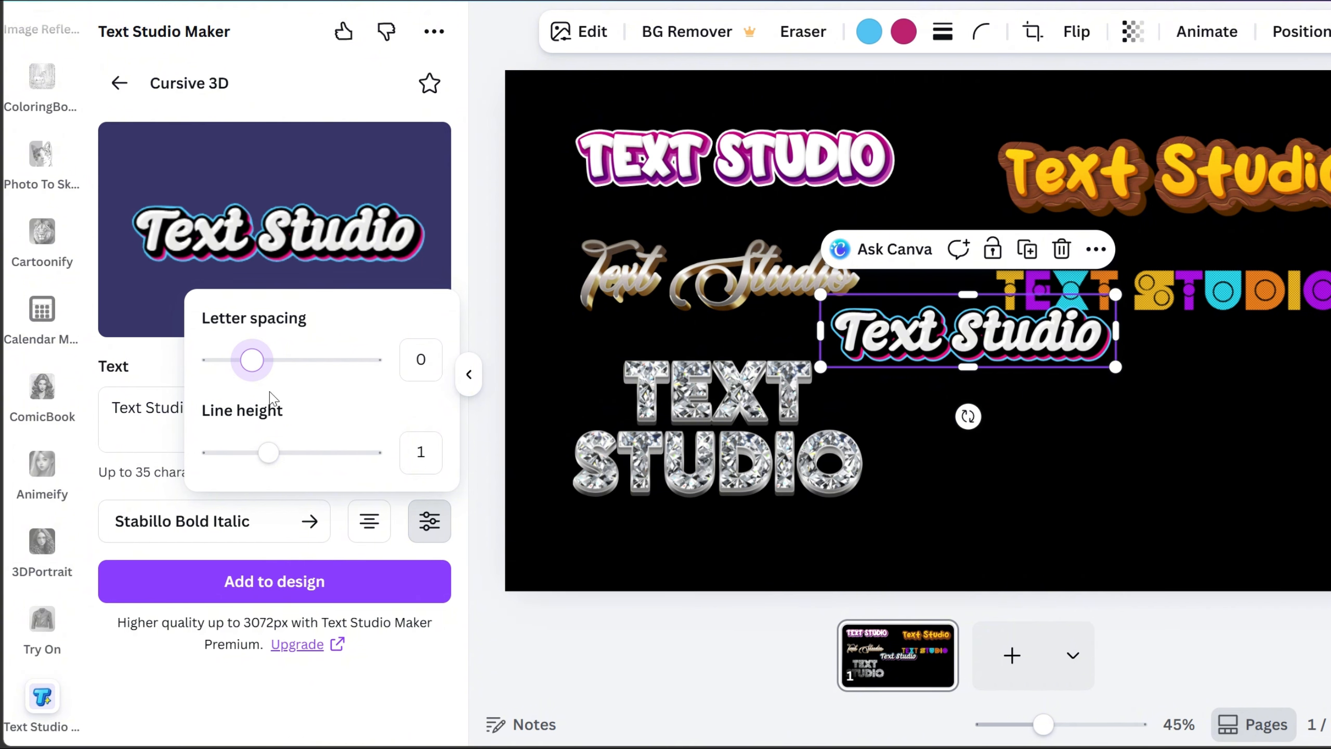
left_click_drag(254, 362, 238, 360)
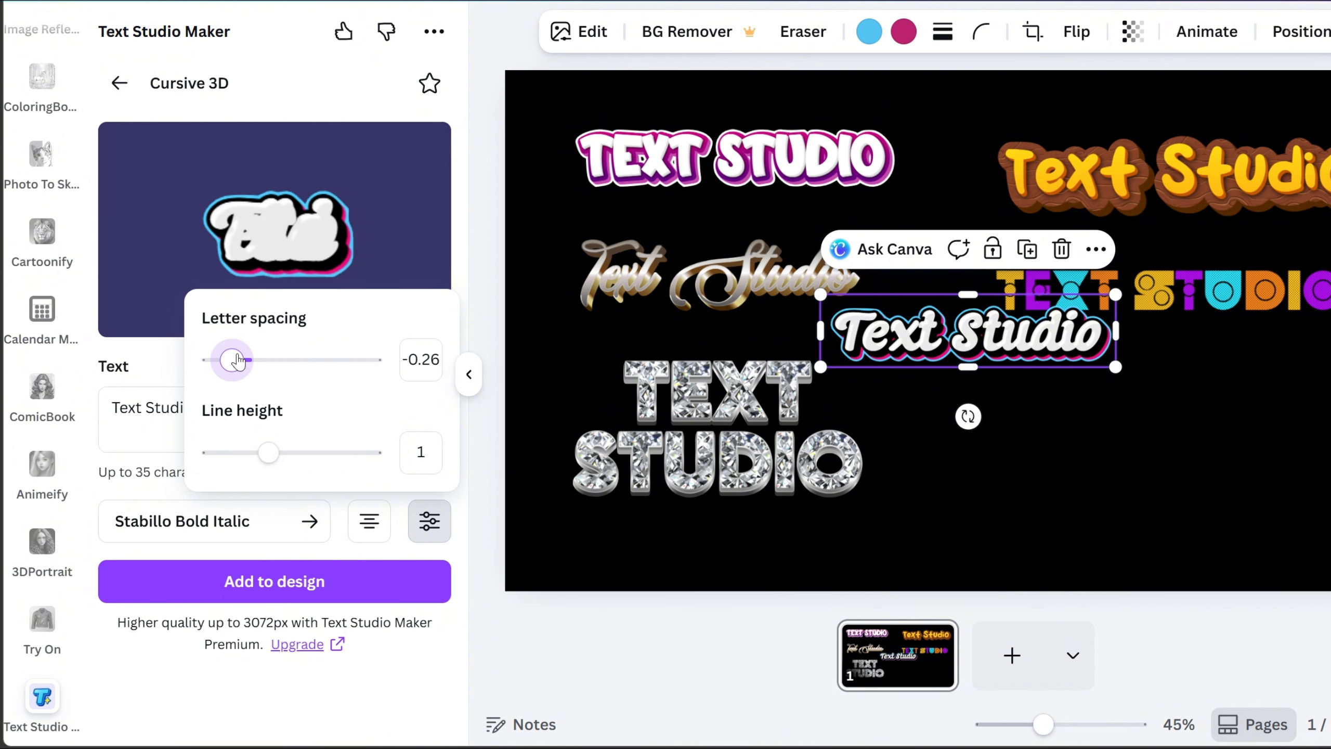
left_click_drag(239, 361, 305, 360)
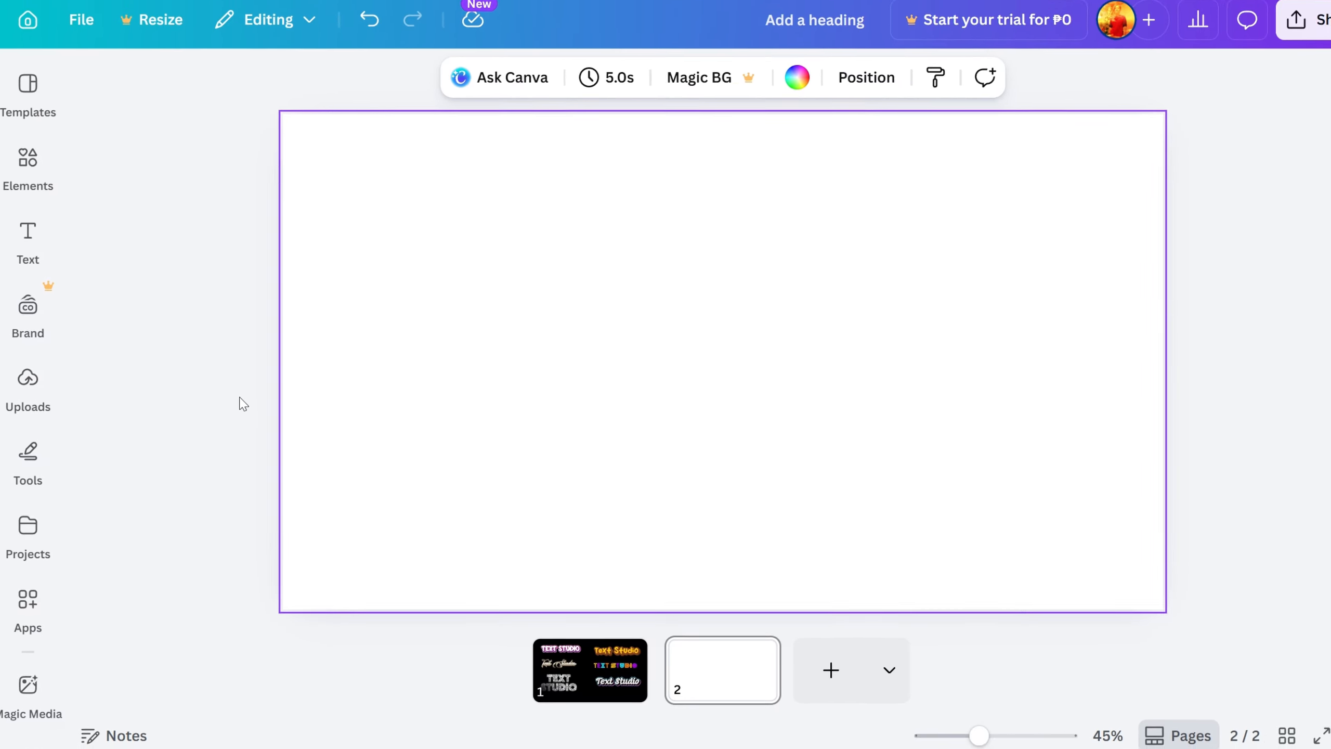
Step: Add the uploaded image of the woman wearing a VR headset to the blank second page
left_click(31, 393)
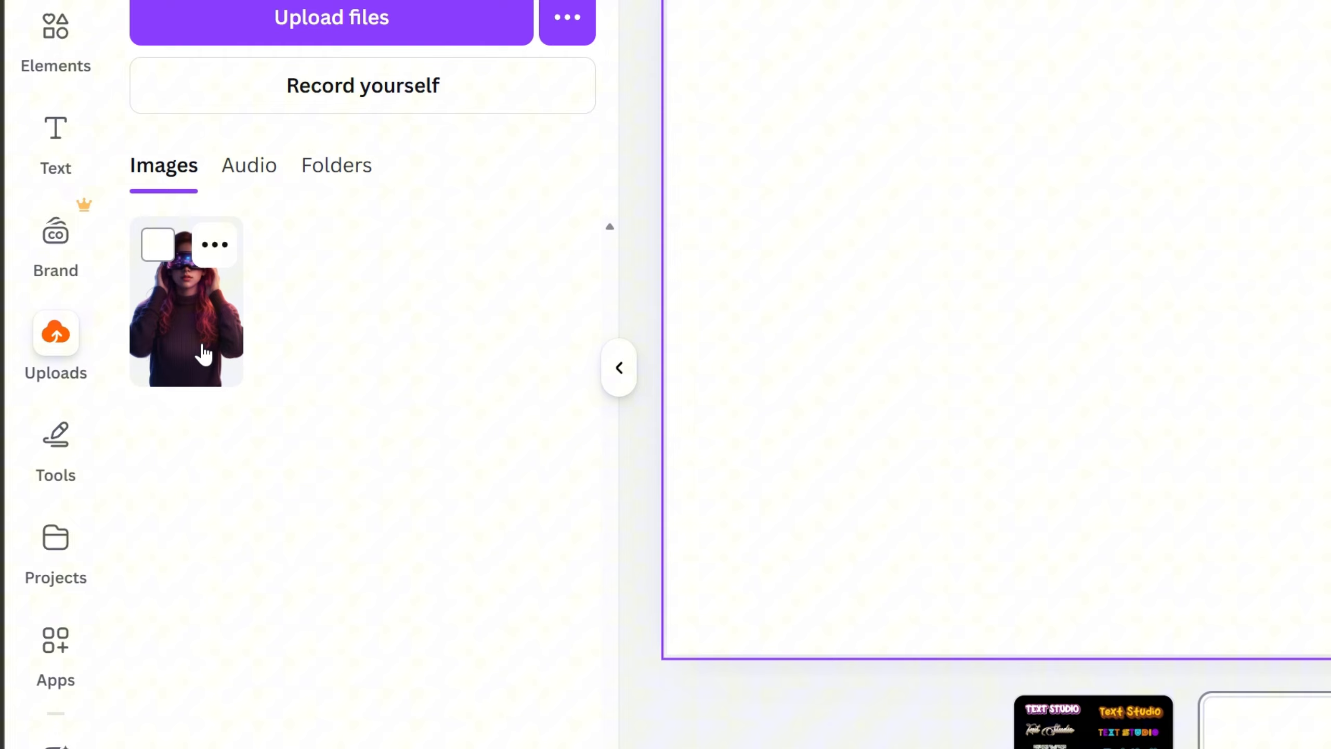
left_click(203, 354)
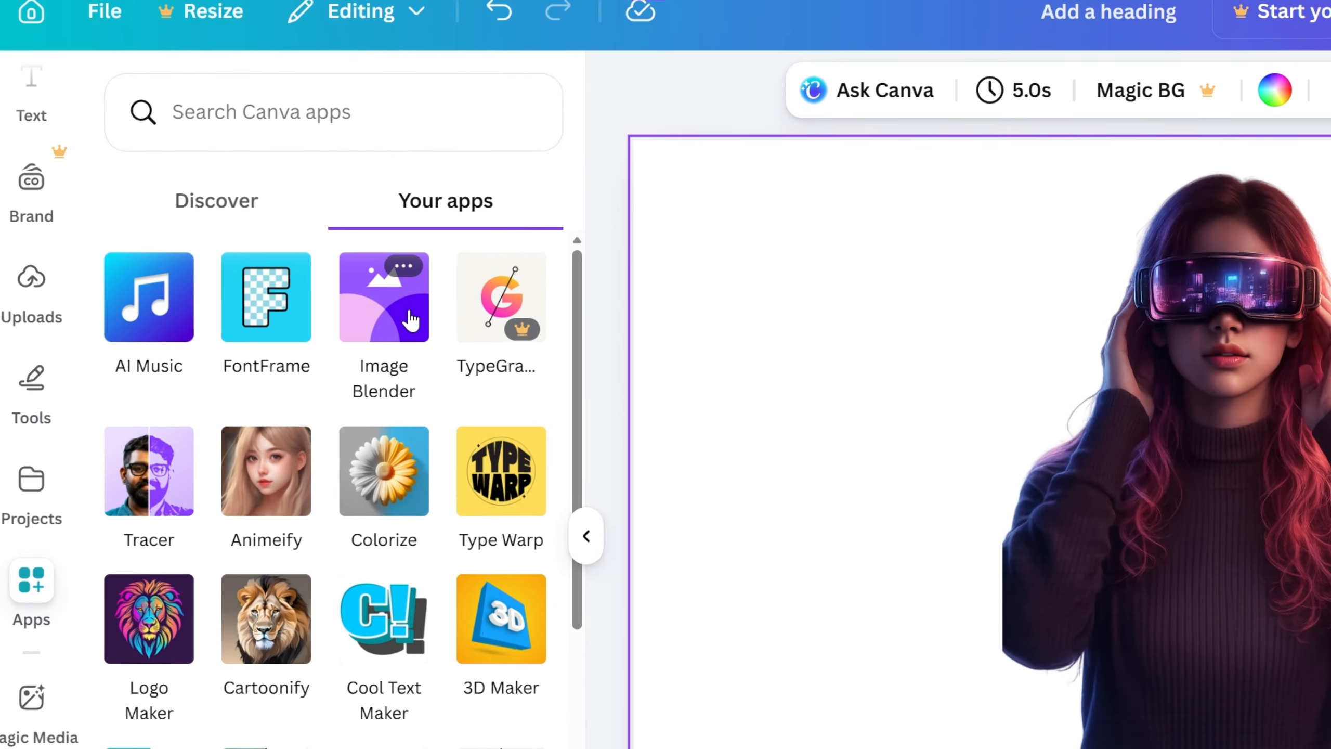
Step: Find and open the Image Blender app and select the portrait of the woman with the VR headset
type("image blender")
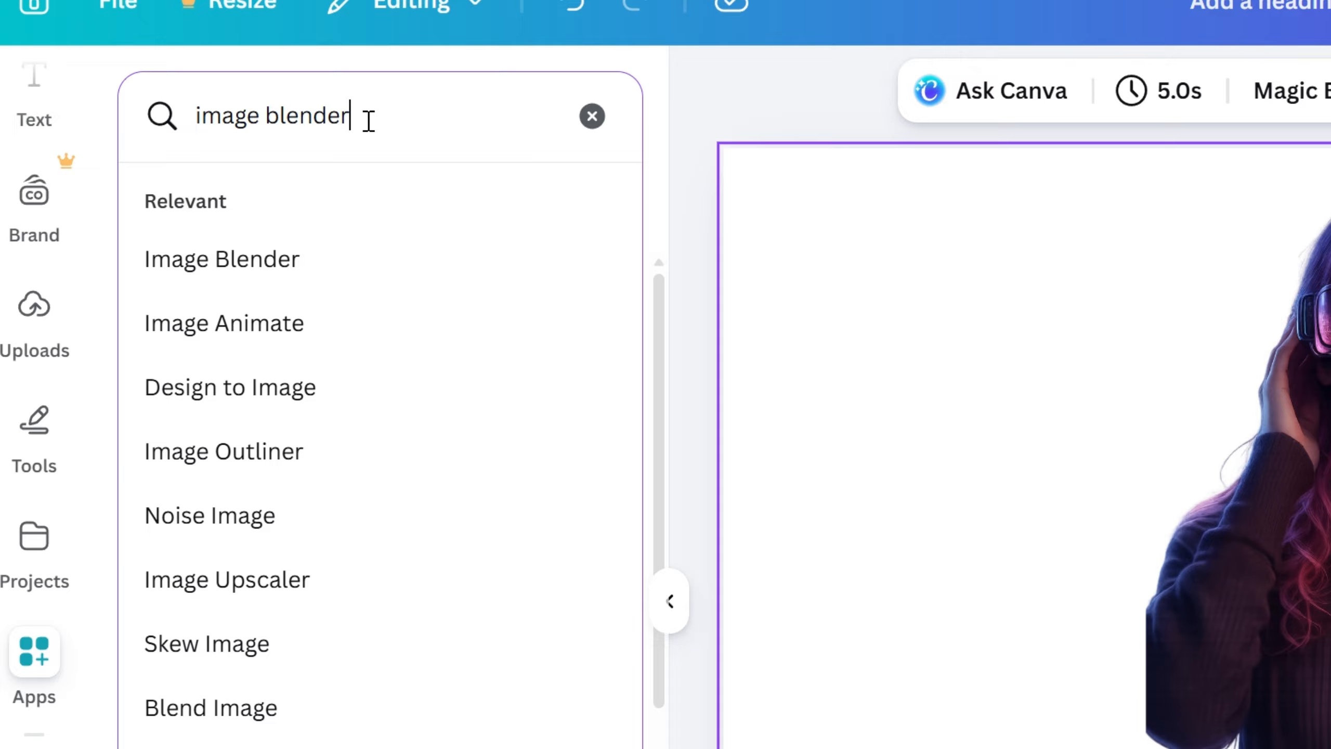
key("Return")
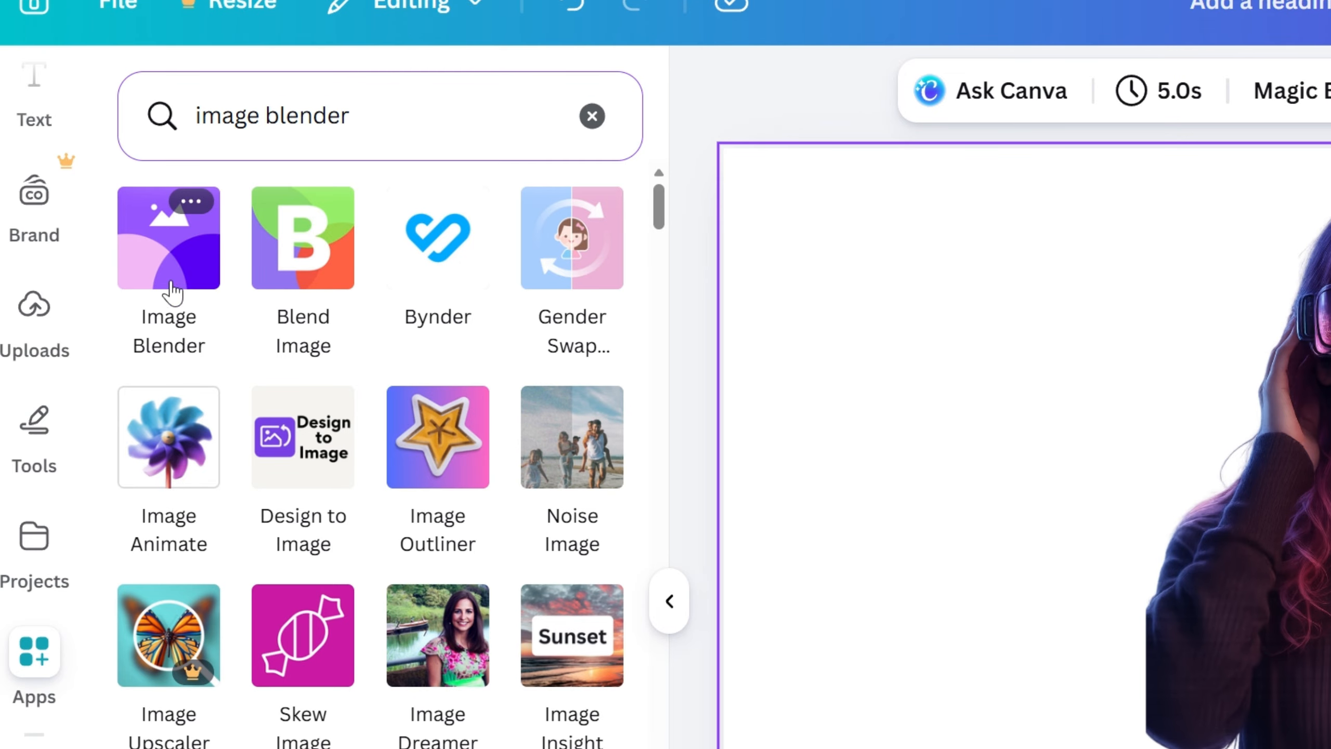
left_click(189, 262)
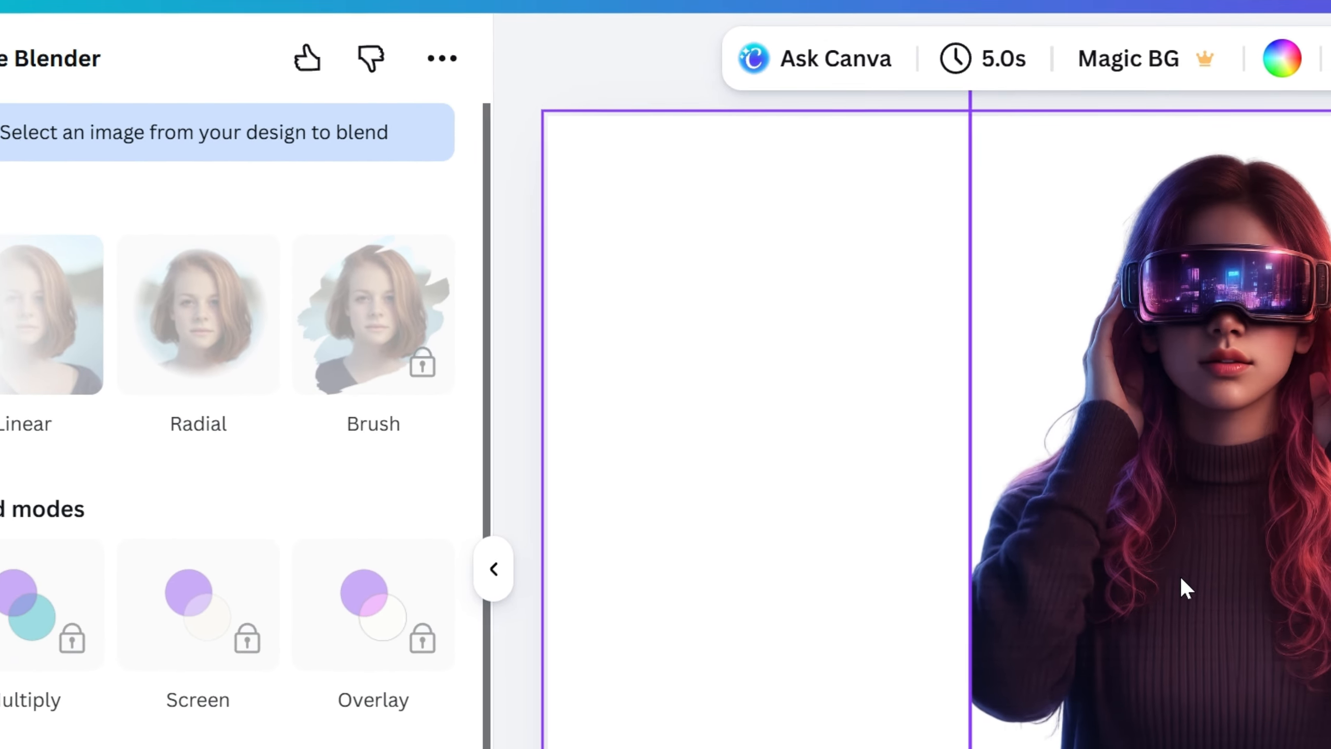
left_click(1323, 621)
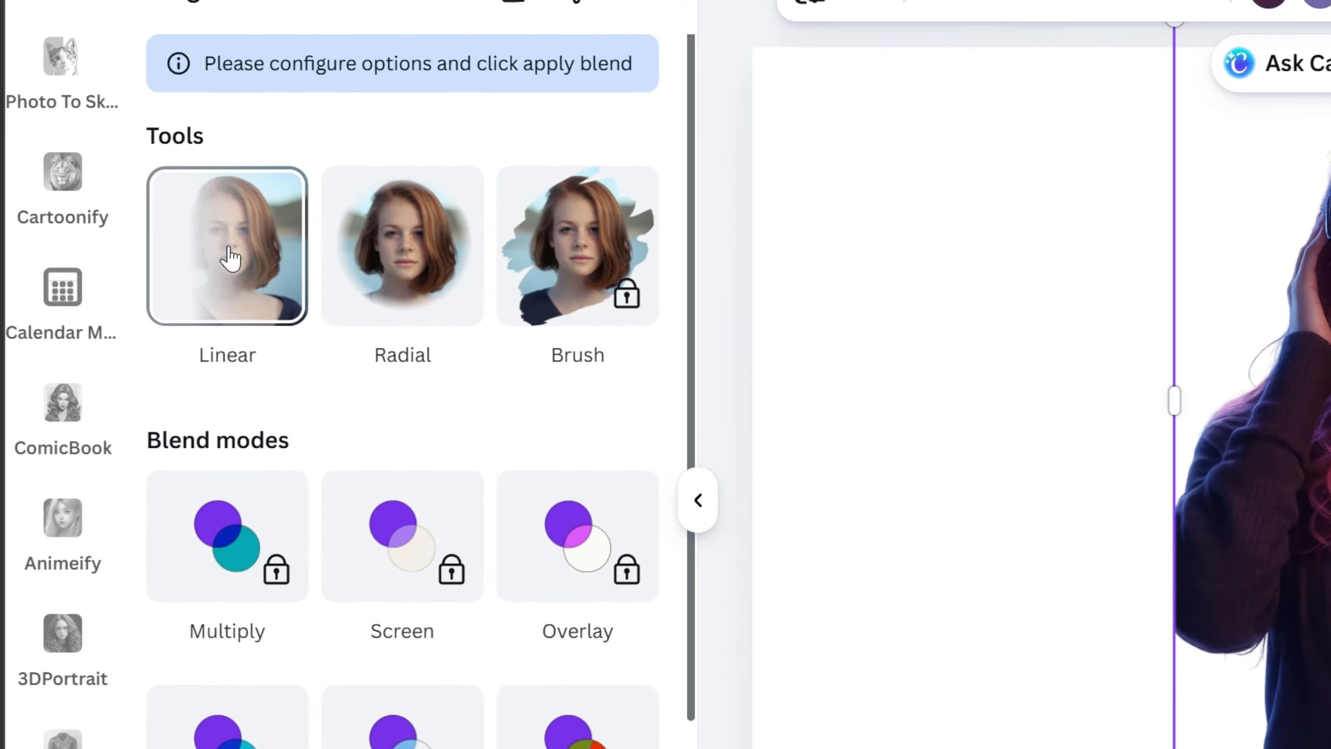
Step: Fade the portrait's lower part with the Linear tool, extending the fade to the image's bottom edge, at strength 42
left_click(231, 258)
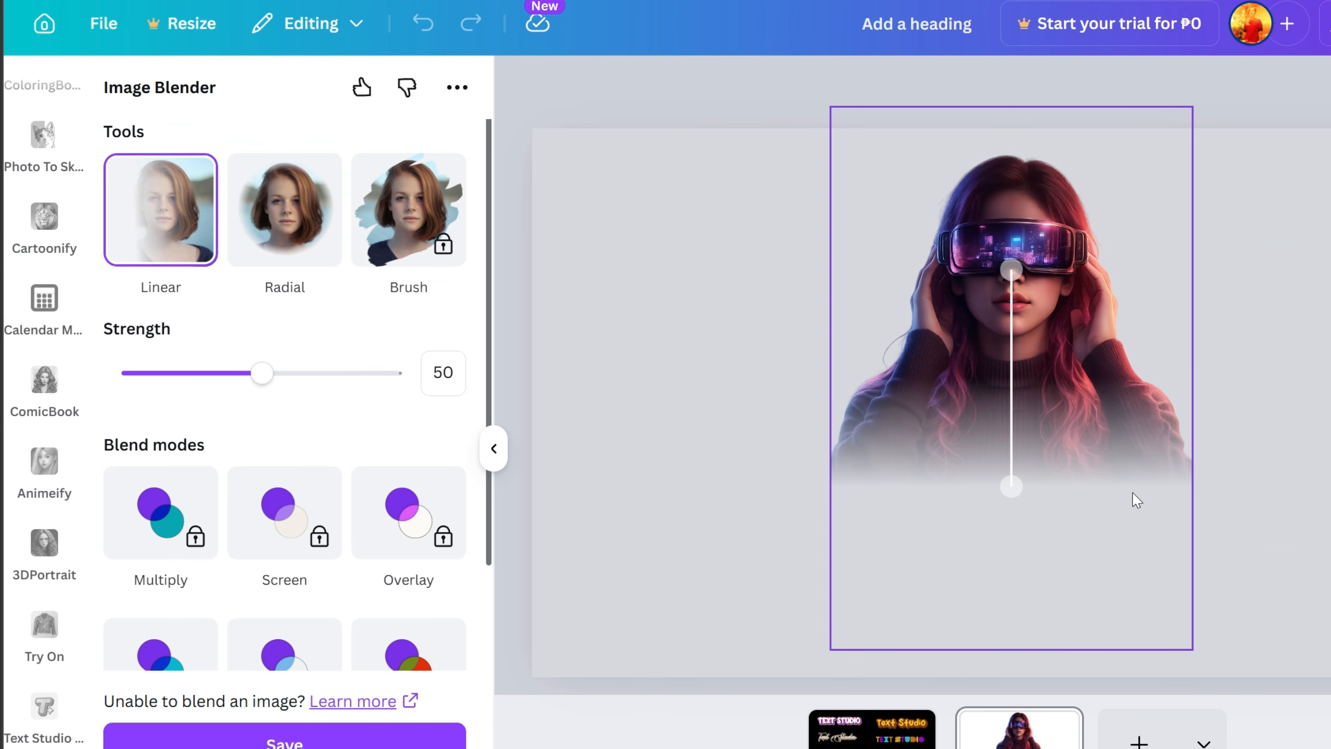
left_click_drag(1012, 493, 1008, 693)
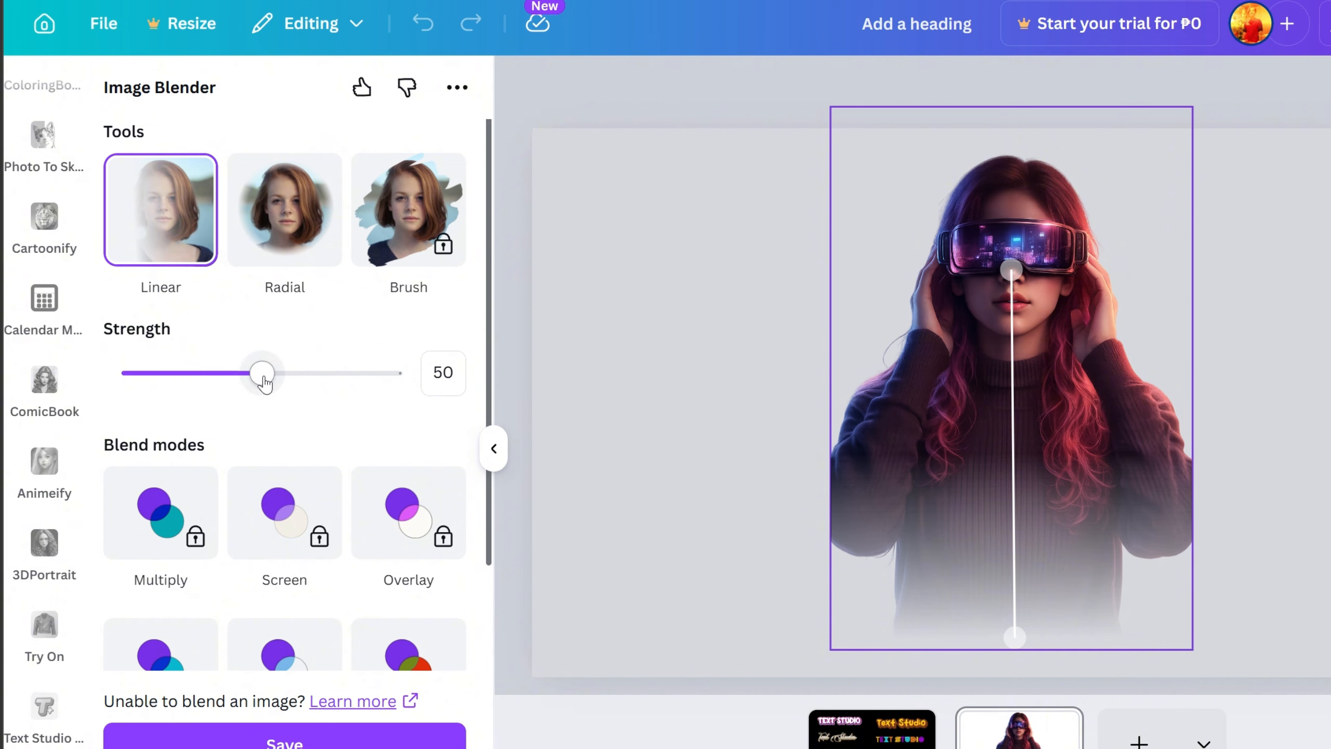
mouse_move(262, 381)
left_mouse_down()
mouse_move(212, 374)
mouse_move(334, 374)
mouse_move(243, 375)
left_mouse_up()
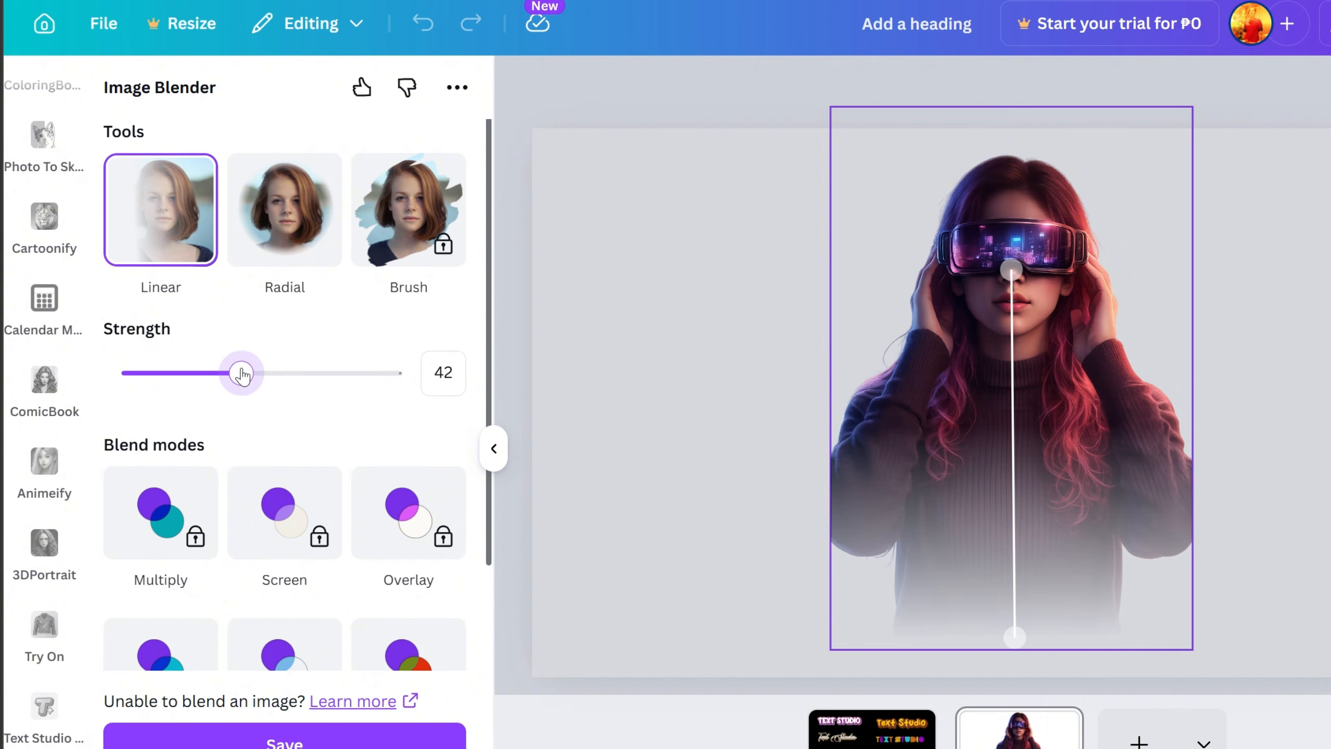
scroll(327, 571, "down", 8)
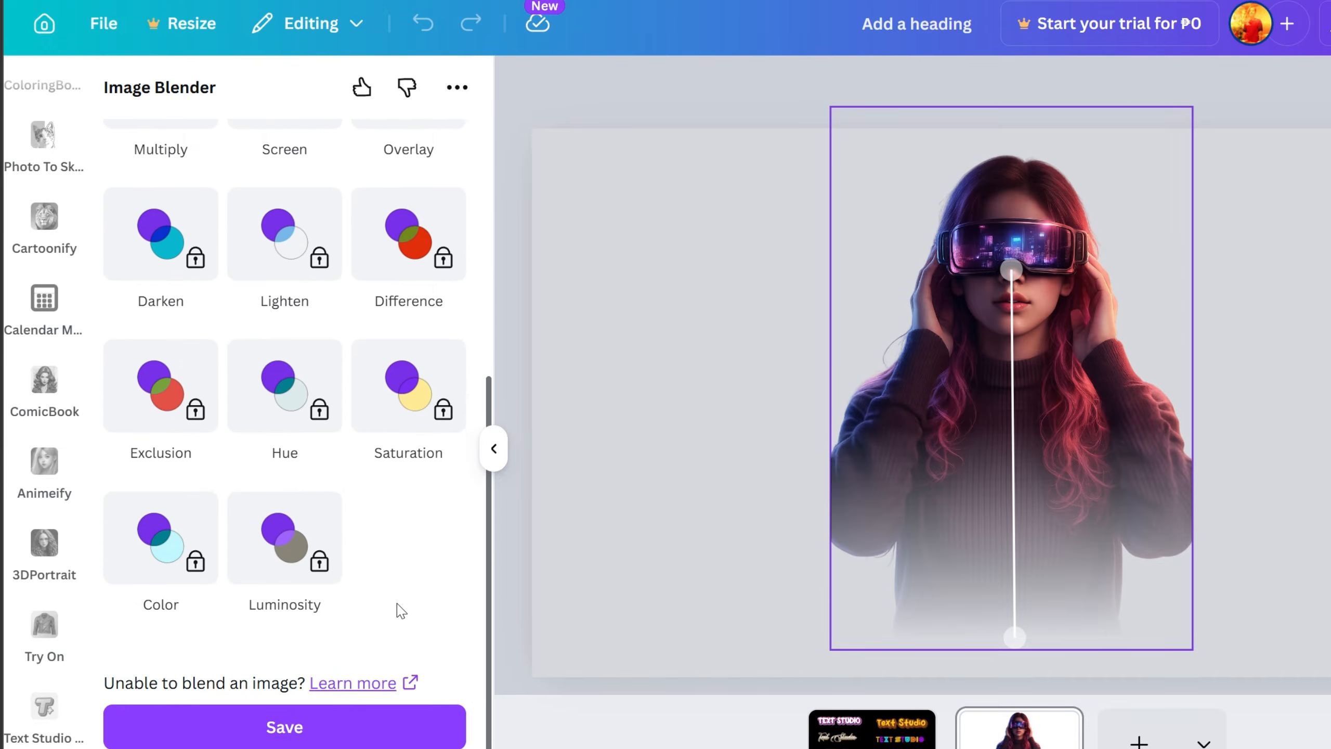
scroll(397, 609, "up", 7)
scroll(397, 609, "up", 1)
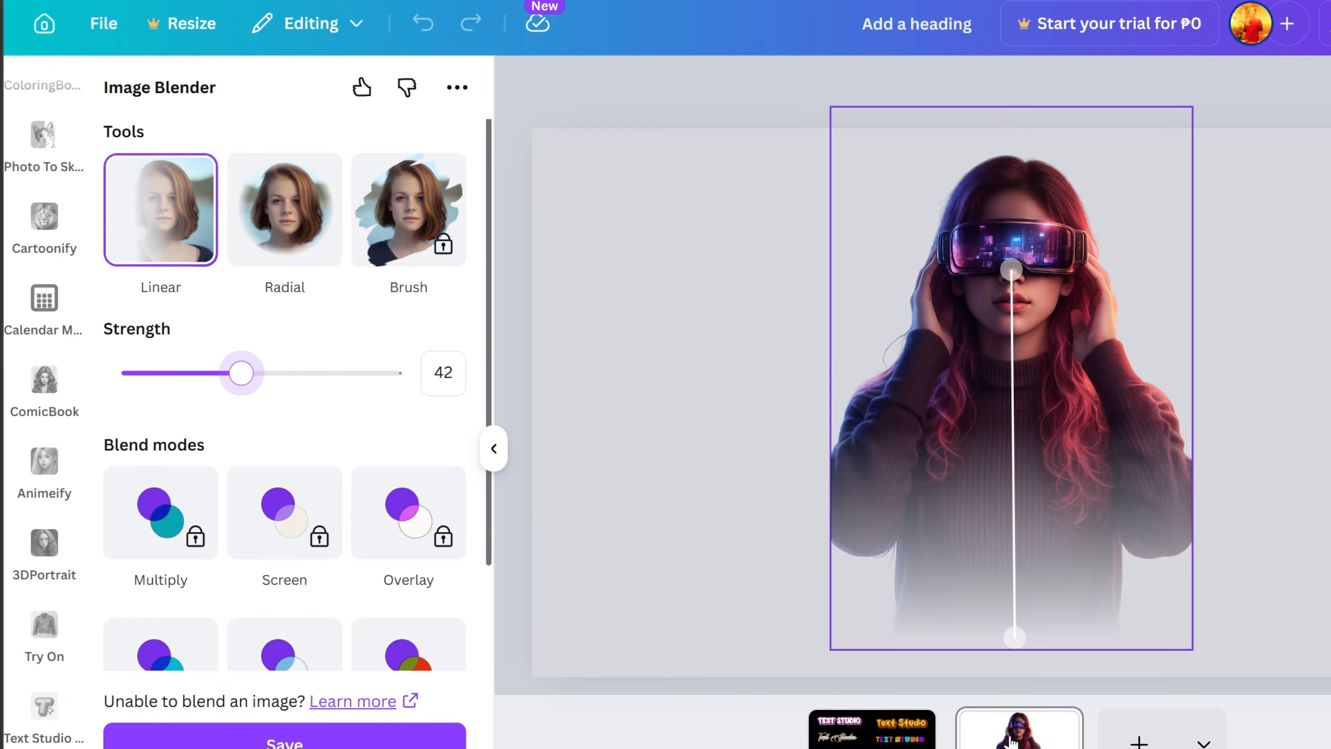
Step: Lower the fade's starting point slightly, set the strength to 36 and save the blend
mouse_move(1019, 269)
left_mouse_down()
mouse_move(1001, 434)
mouse_move(1011, 475)
mouse_move(1014, 205)
mouse_move(1011, 335)
mouse_move(1007, 265)
left_mouse_up()
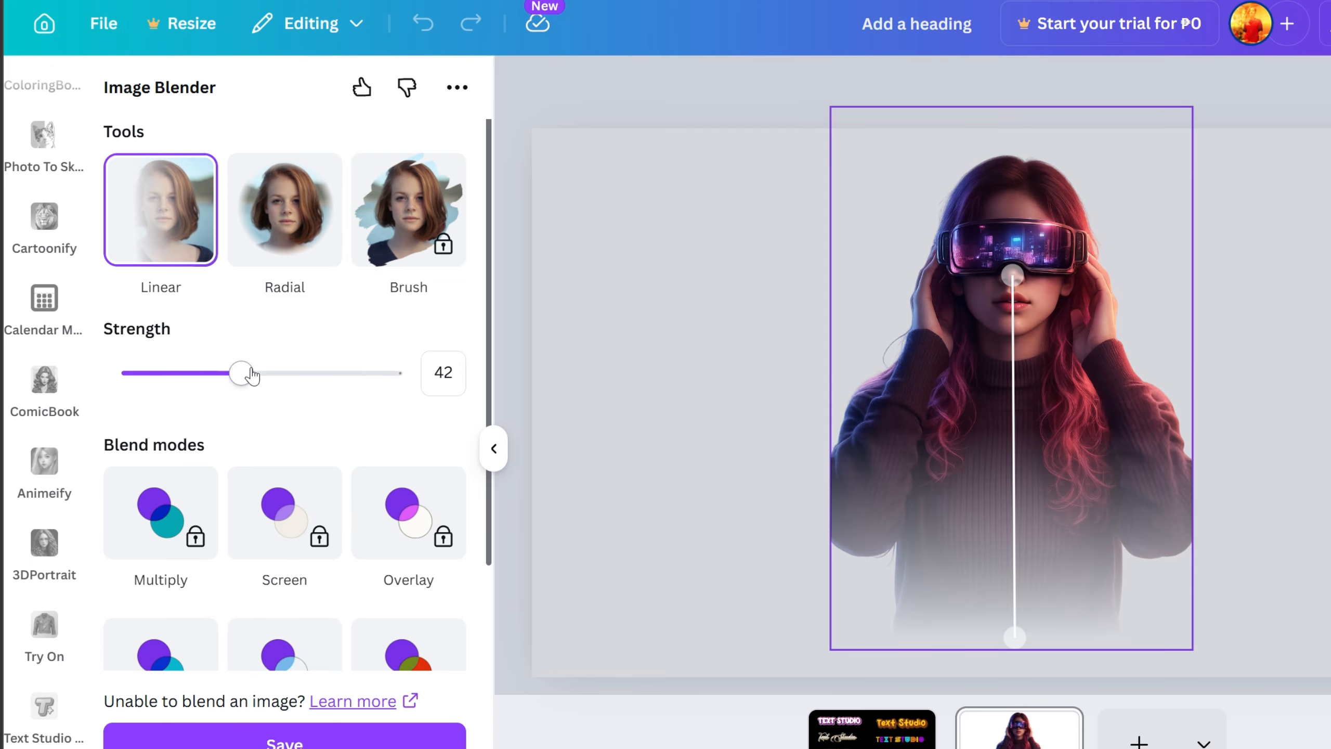
left_click_drag(252, 376, 224, 371)
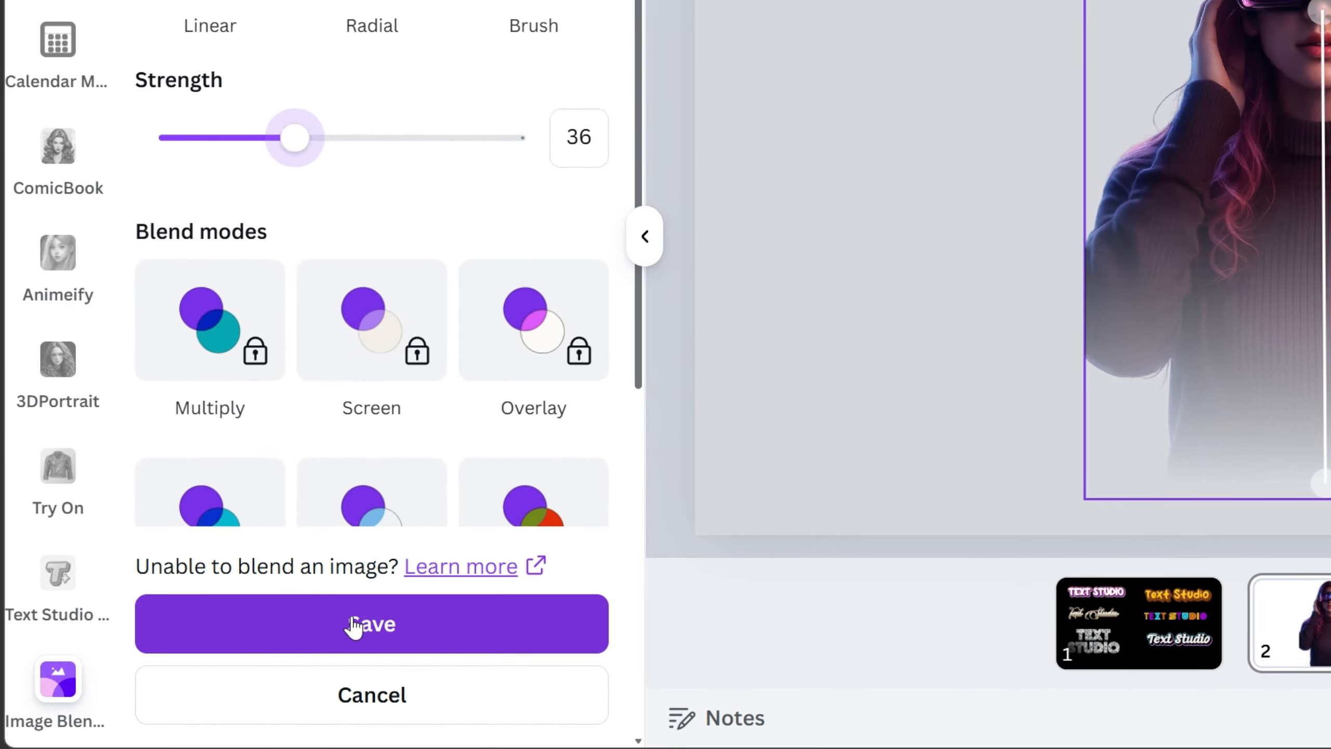
left_click(354, 624)
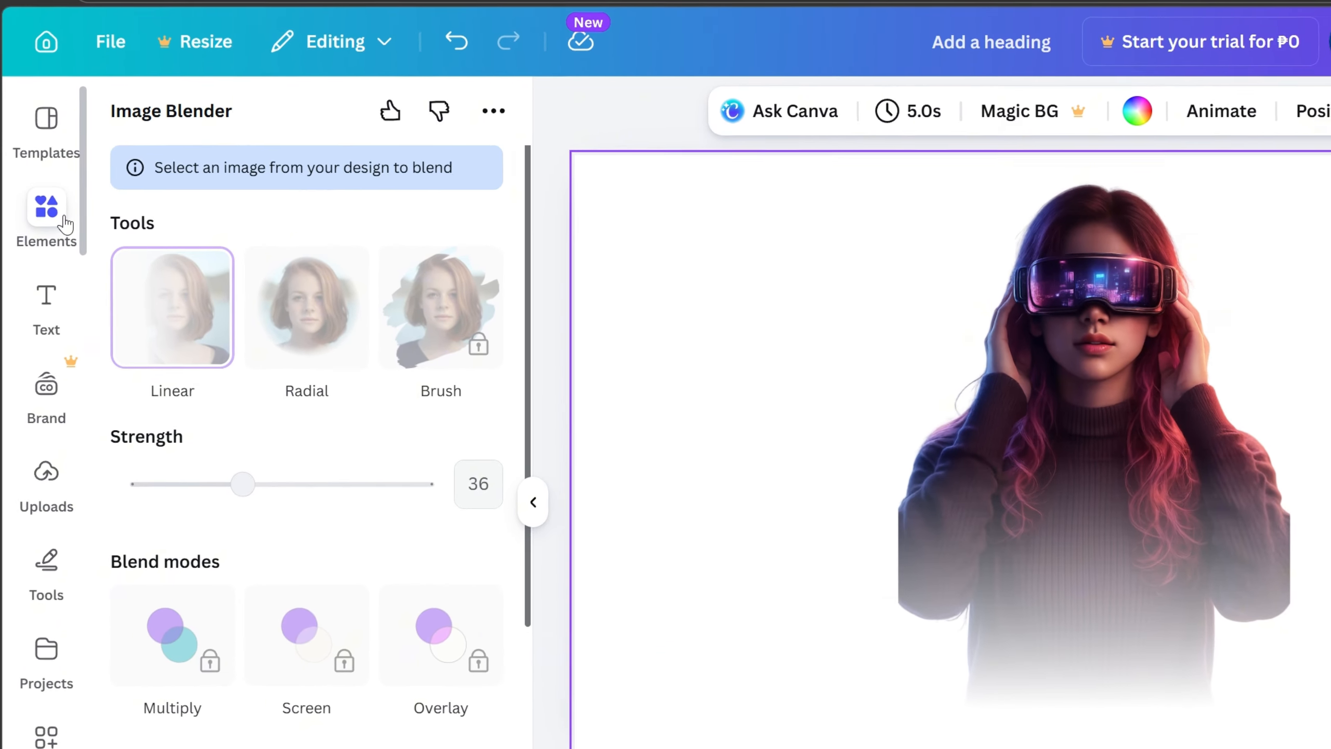
Step: Search the design elements for "technology background"
left_click(38, 178)
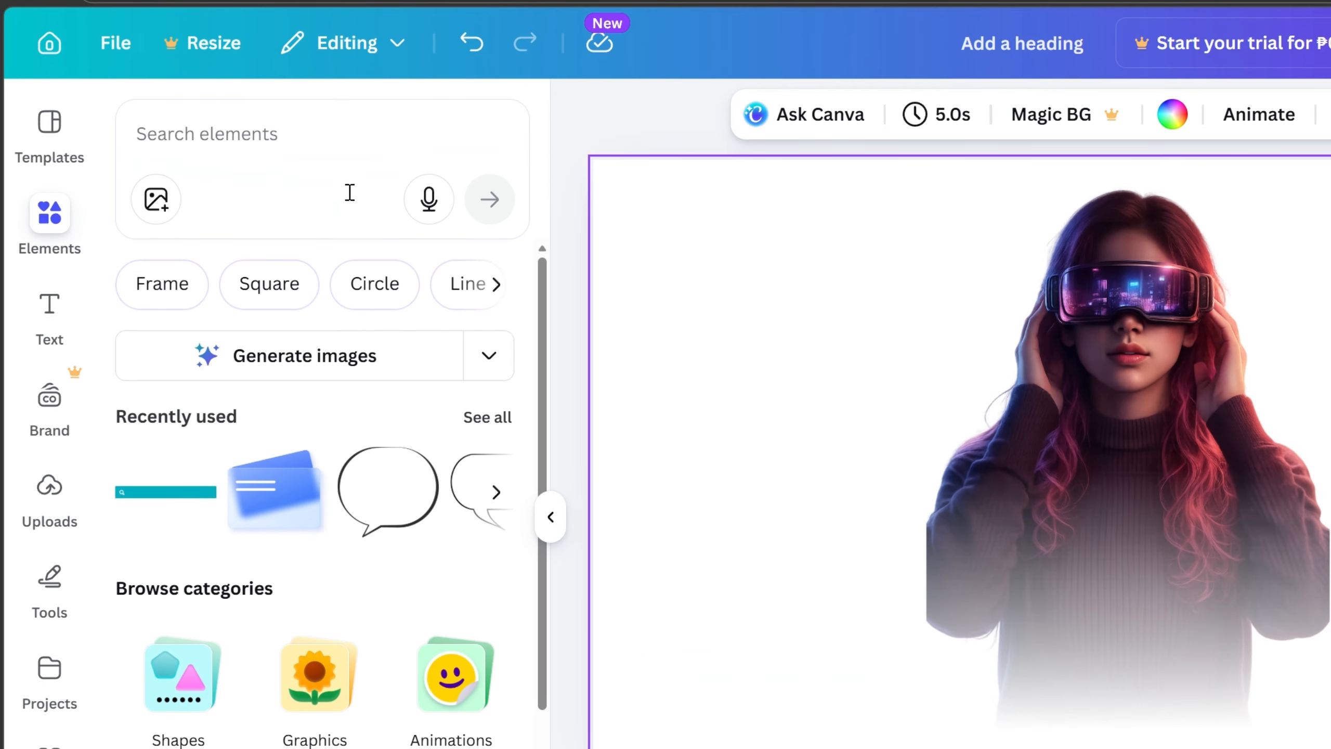
left_click(292, 141)
type("te")
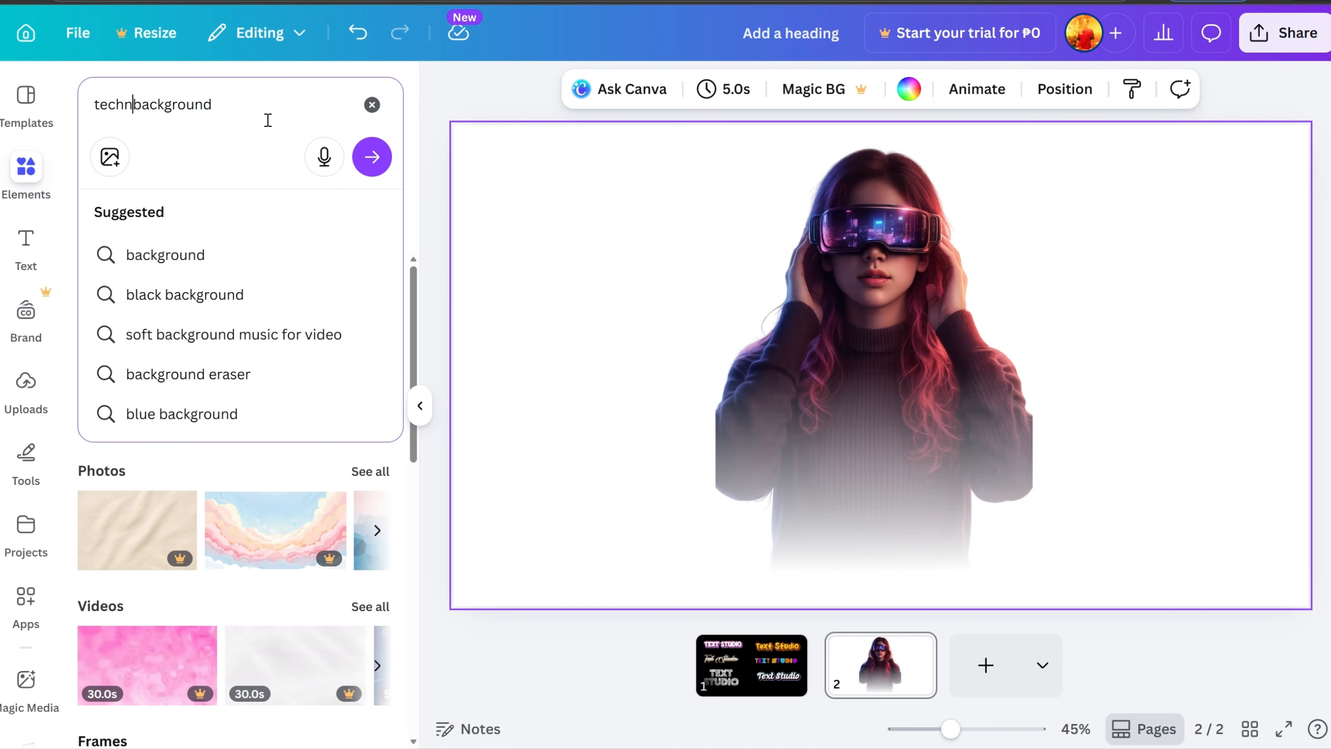
type("chnology")
key("Return")
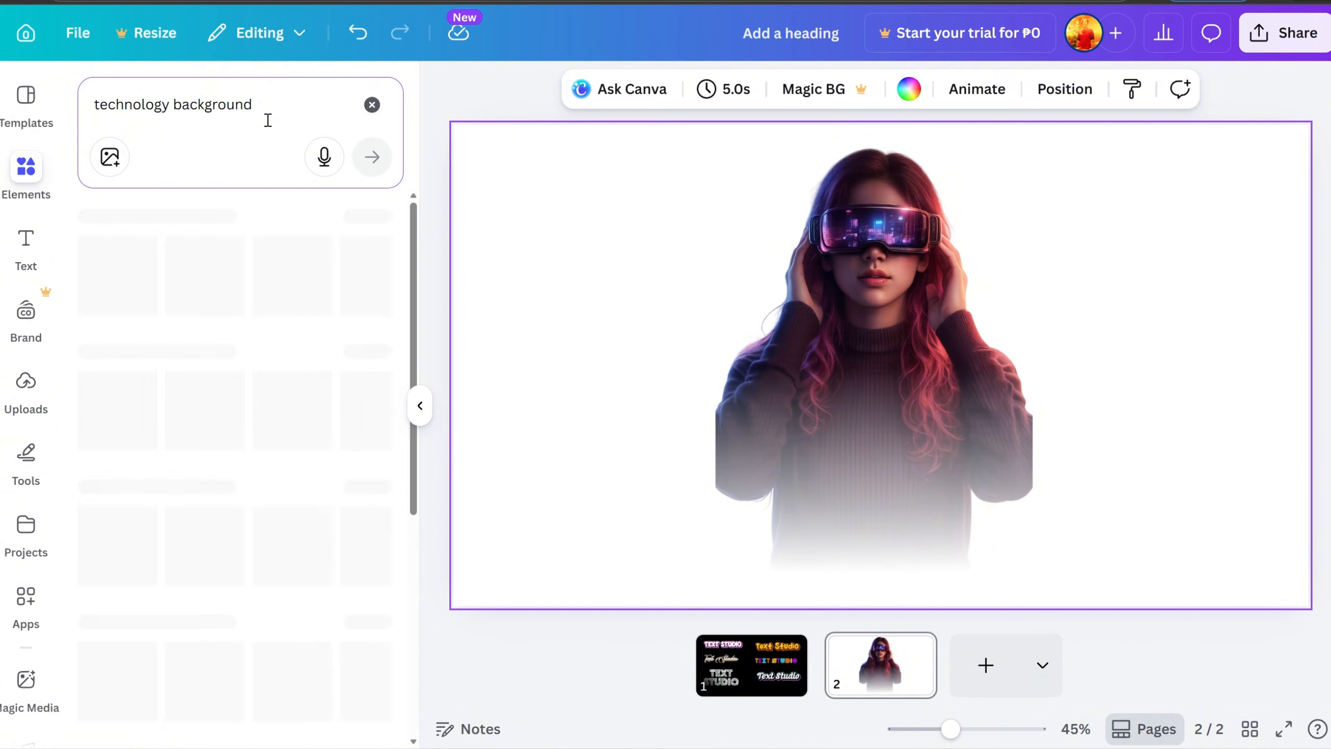
Step: Show all matching graphics and add the dark one with blue glowing dots and faint rings to the page
left_click(370, 337)
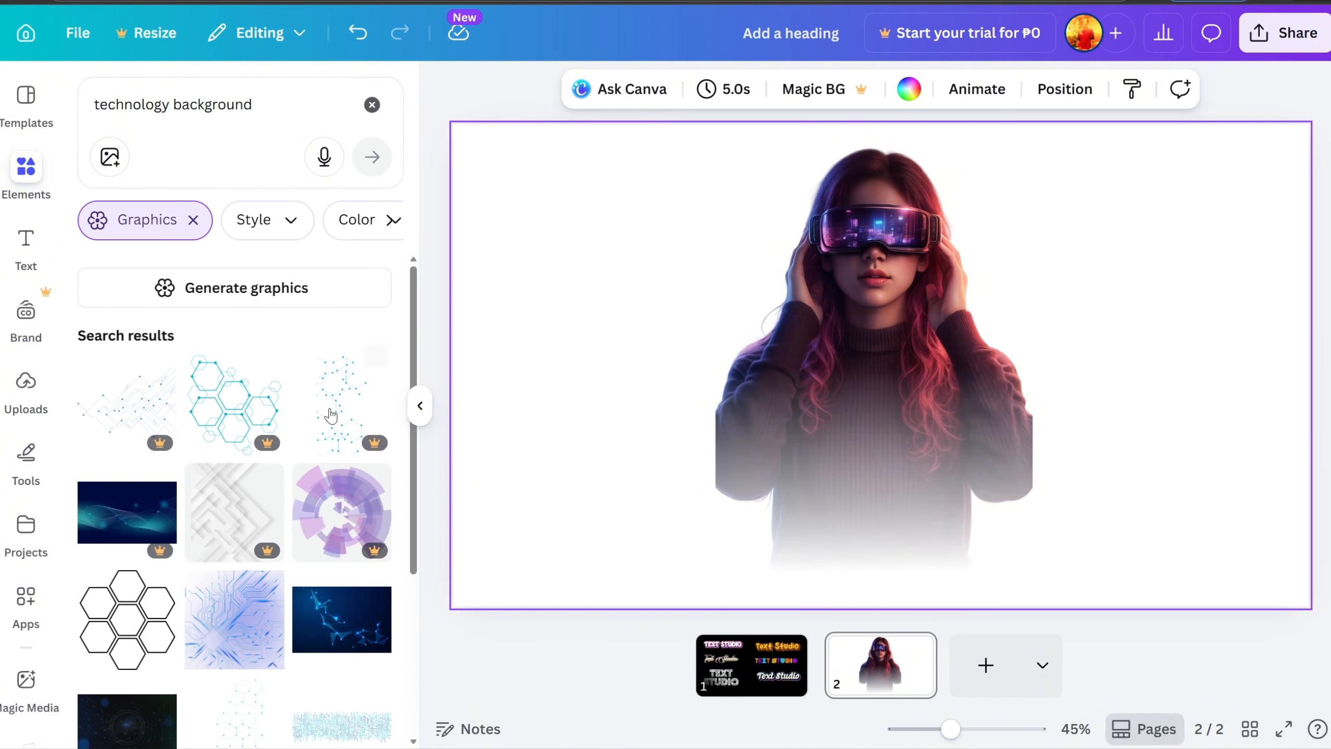
scroll(345, 644, "down", 5)
left_click(142, 425)
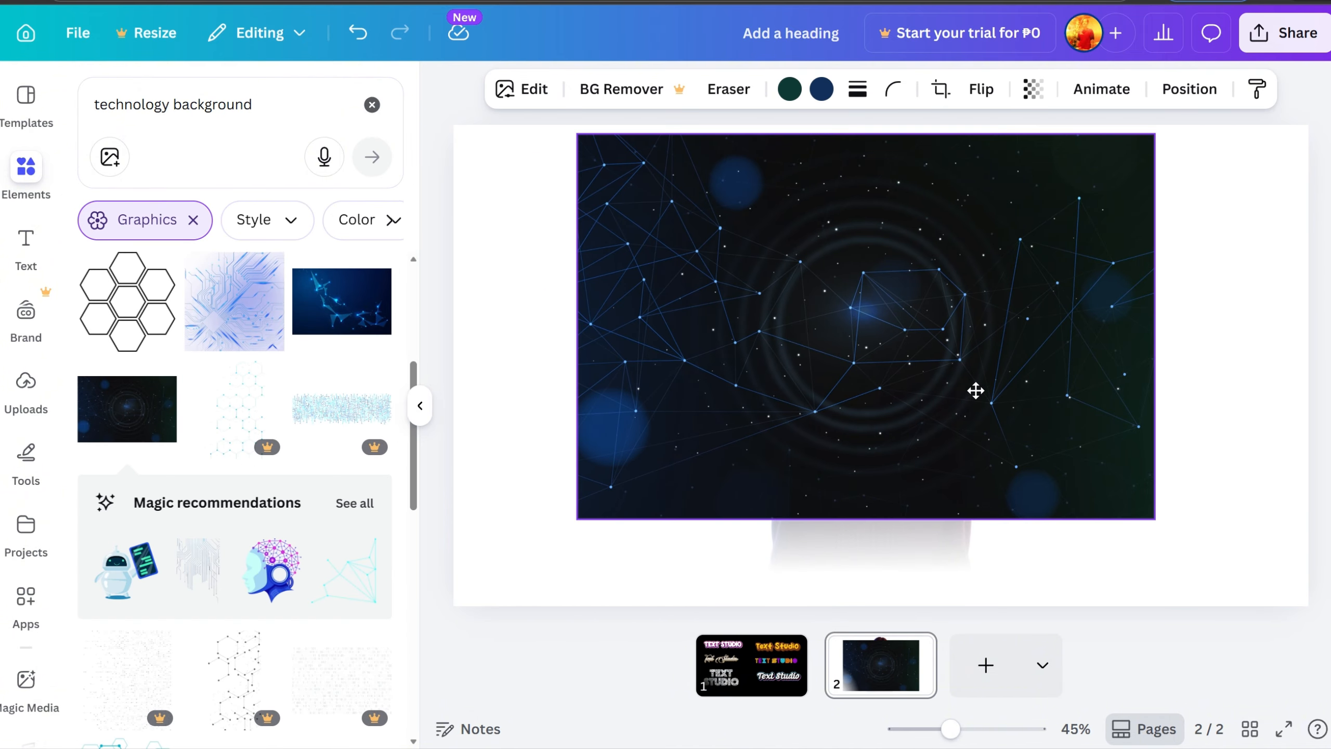
Step: Centre the dark technology graphic on the page and move its layer behind the portrait
left_click_drag(975, 390, 1005, 433)
left_click(1167, 89)
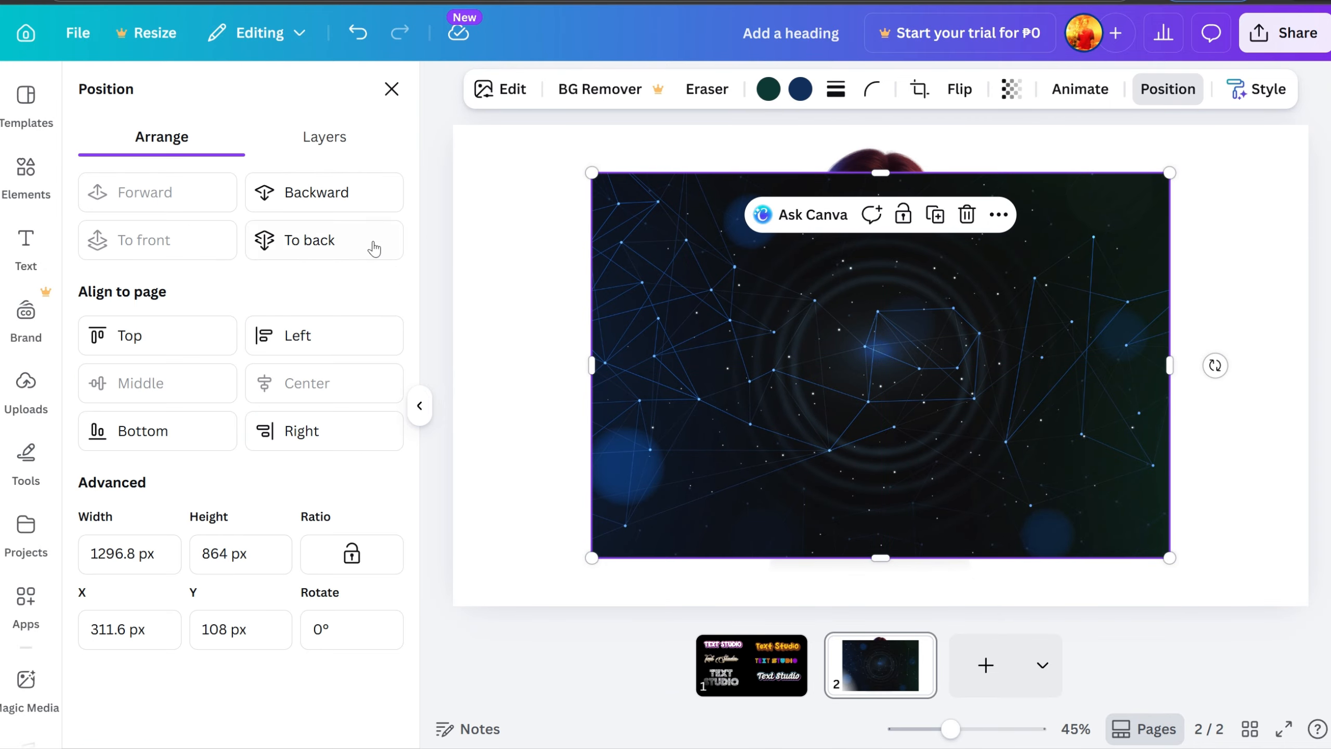
left_click(336, 136)
left_click_drag(297, 256, 287, 325)
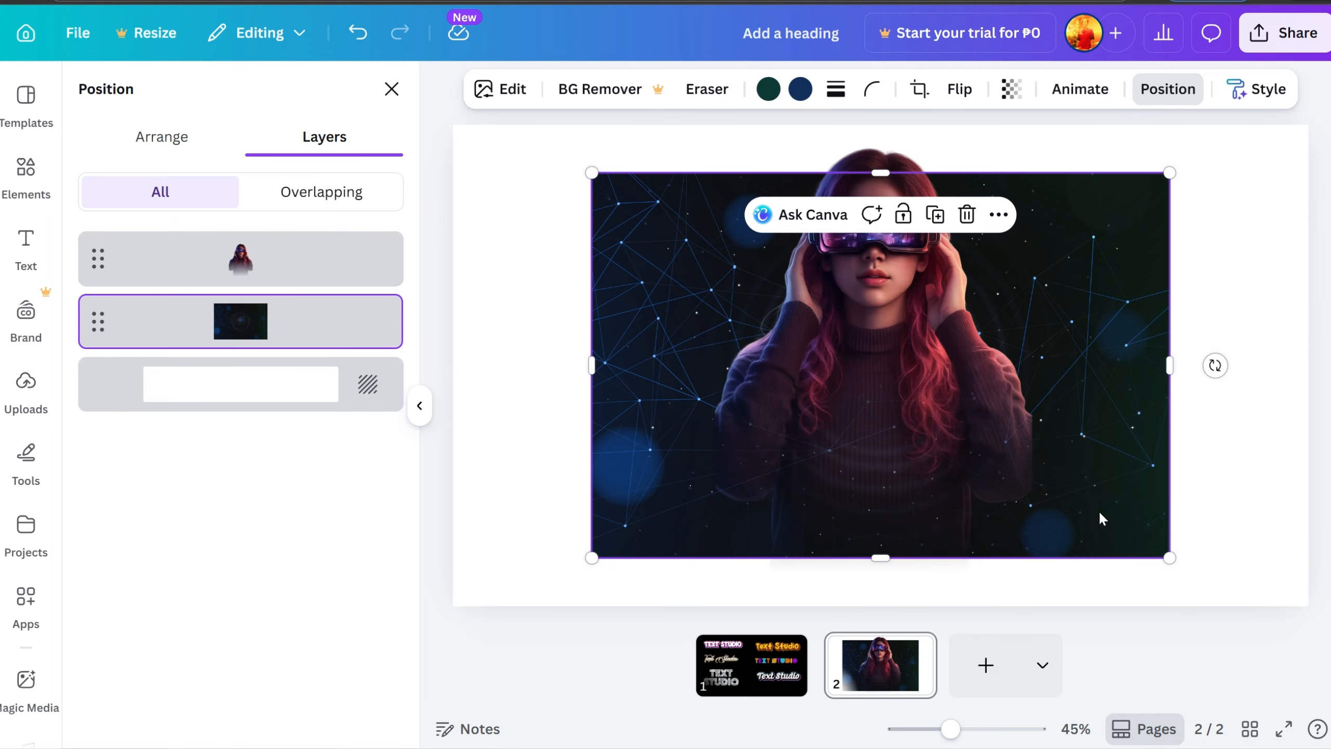
left_click(1285, 477)
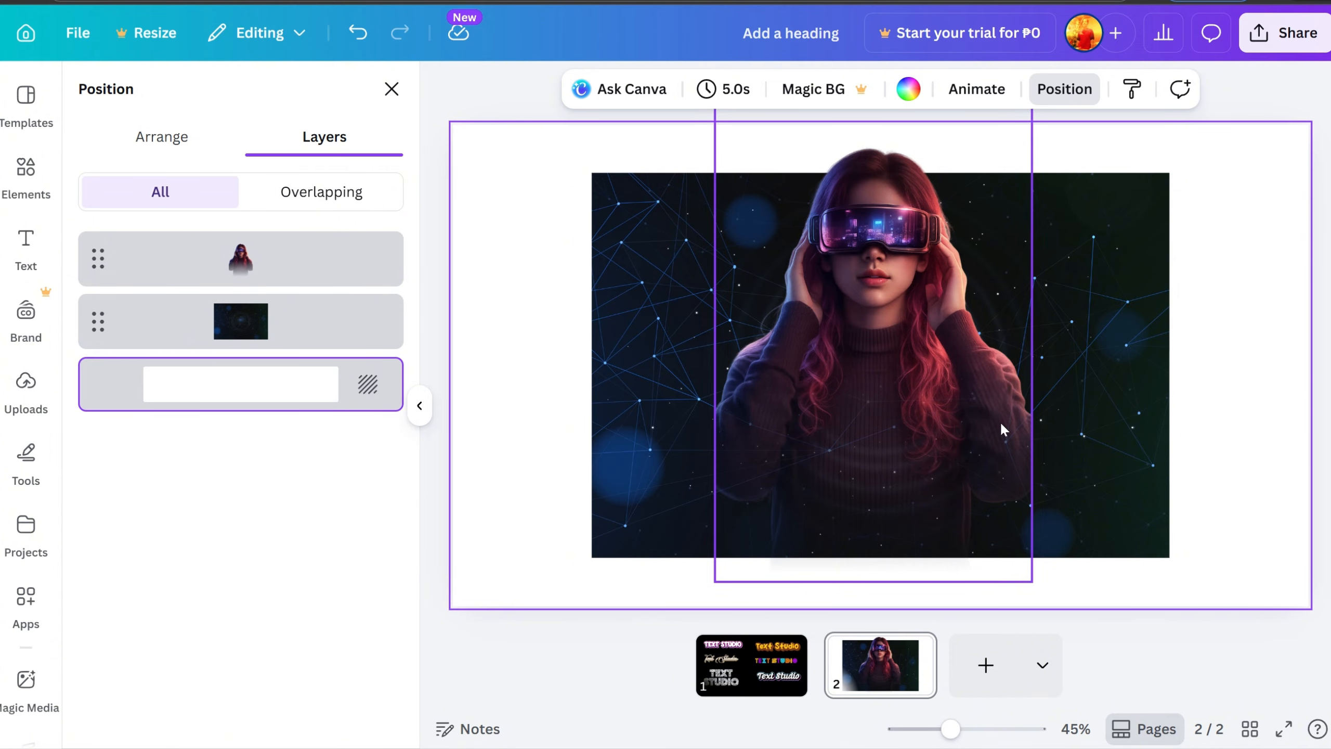
Step: Enlarge the technology graphic until it covers the whole page behind the portrait
left_click(1127, 514)
left_click_drag(1169, 557, 1243, 606)
left_click_drag(1243, 173, 1329, 103)
left_click_drag(591, 357, 432, 365)
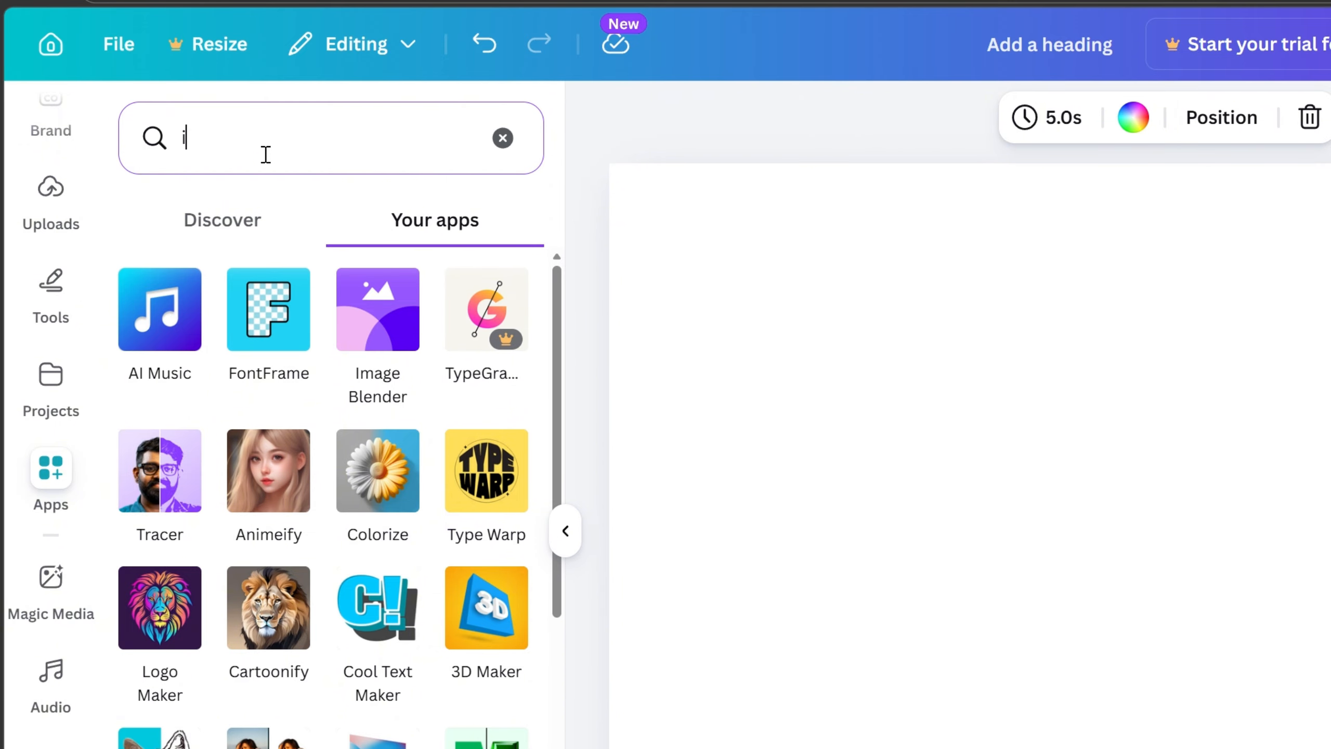
Step: Search the apps for "image reflection" and open Easy Reflections
type("mage reflect")
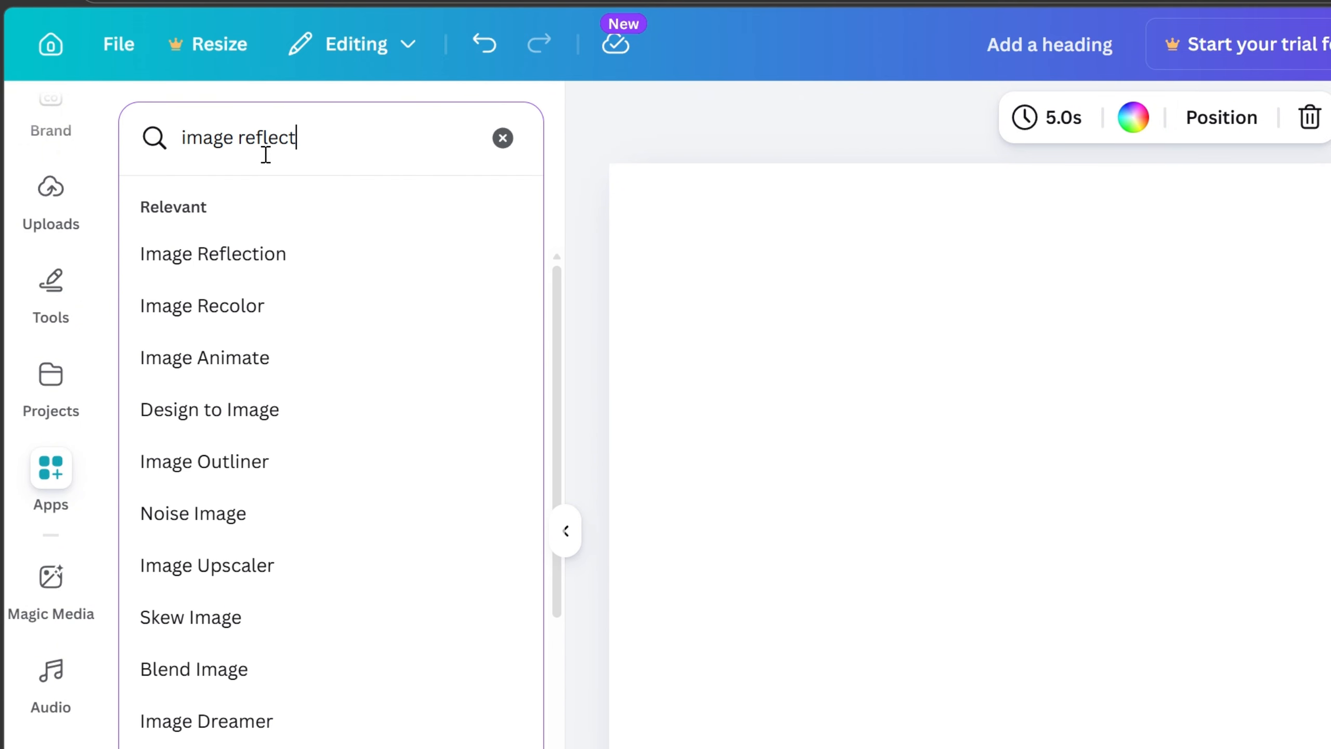
type("ion")
key("Return")
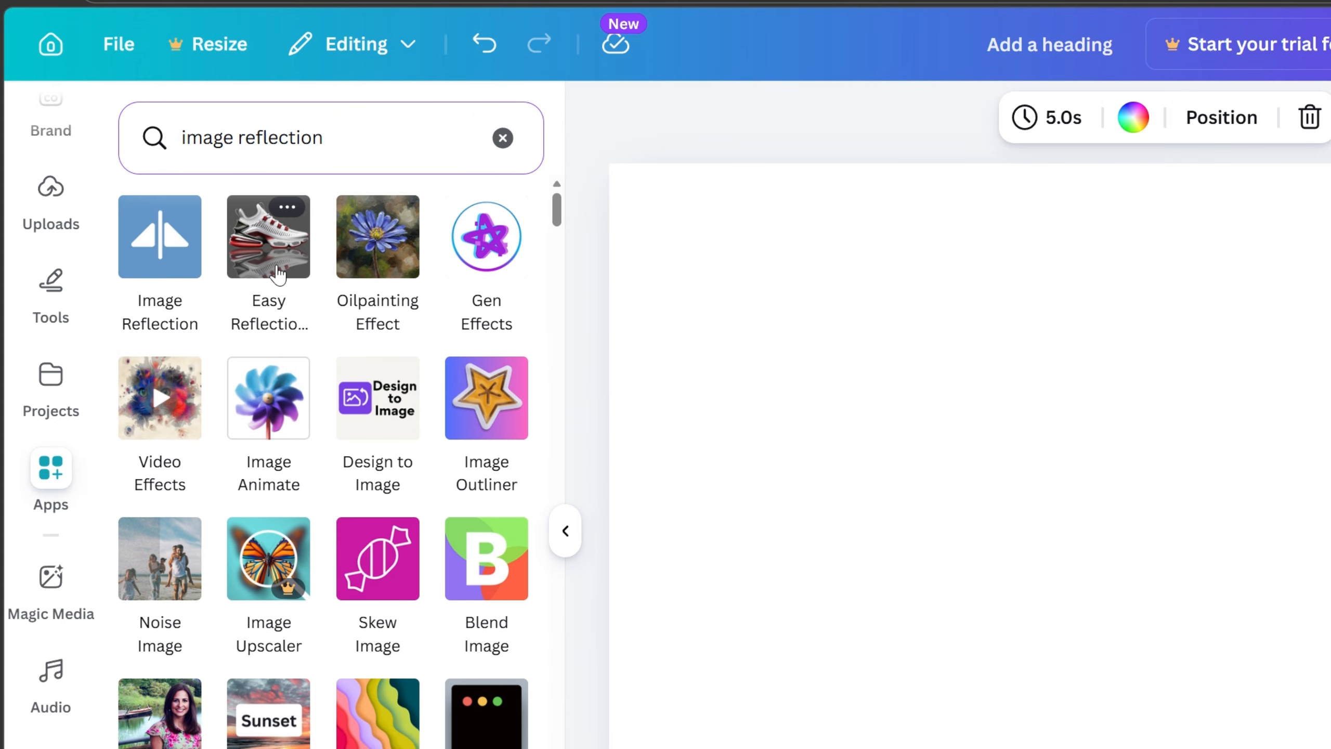
left_click(271, 255)
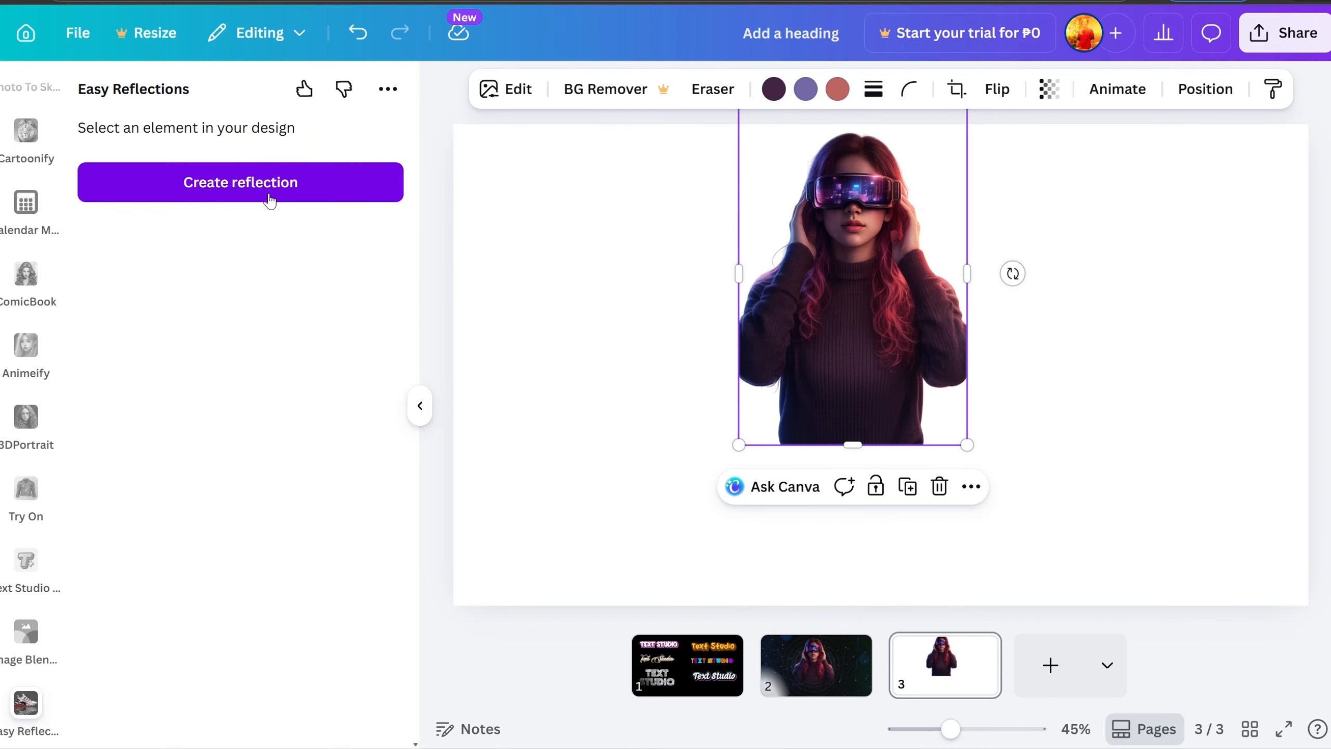
Step: Create a reflection of the portrait, trying the different positions and choosing Above
left_click(315, 102)
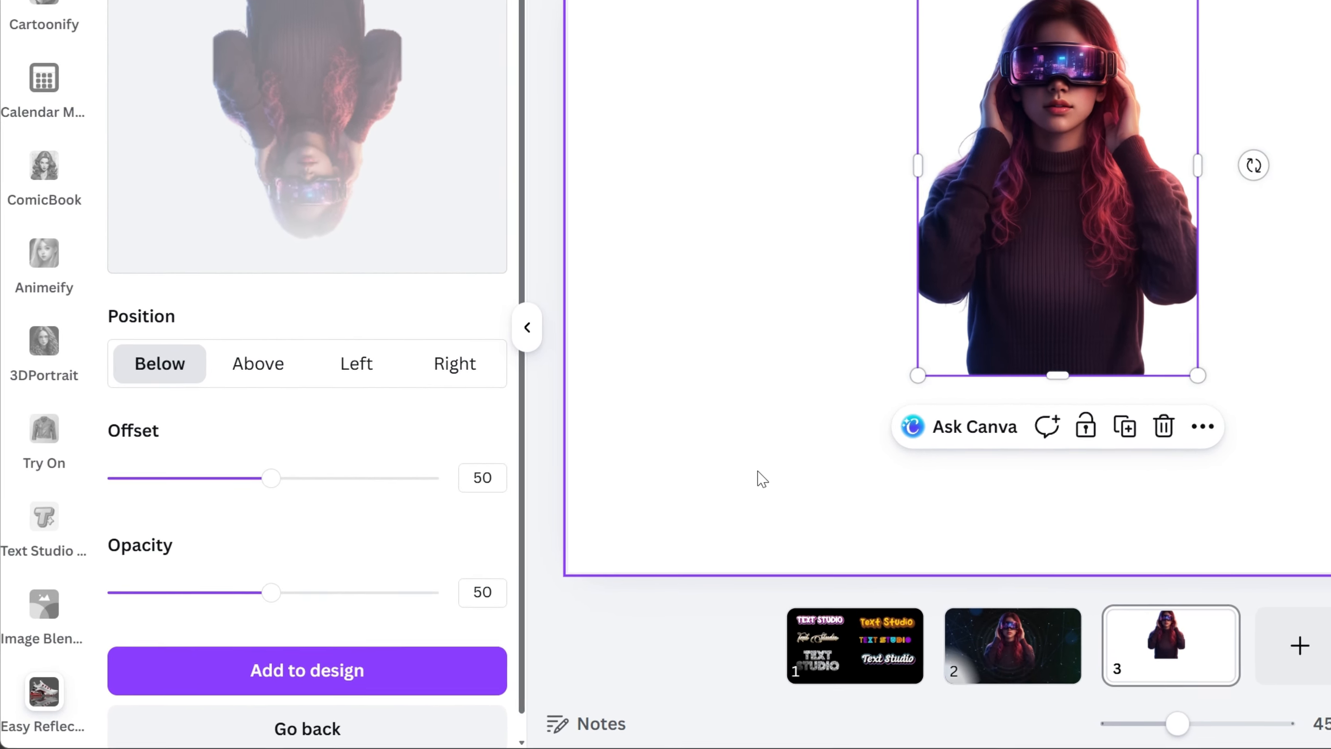
left_click(274, 336)
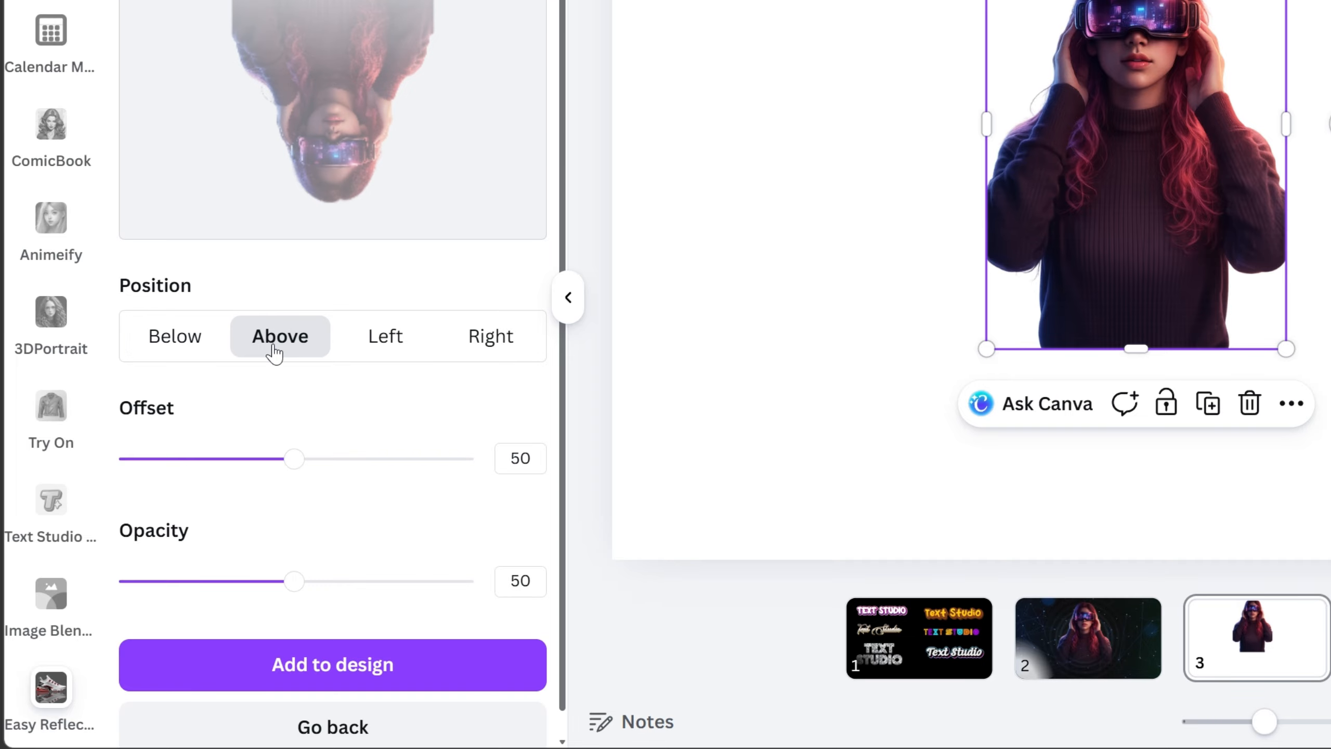
left_click(385, 336)
left_click(491, 357)
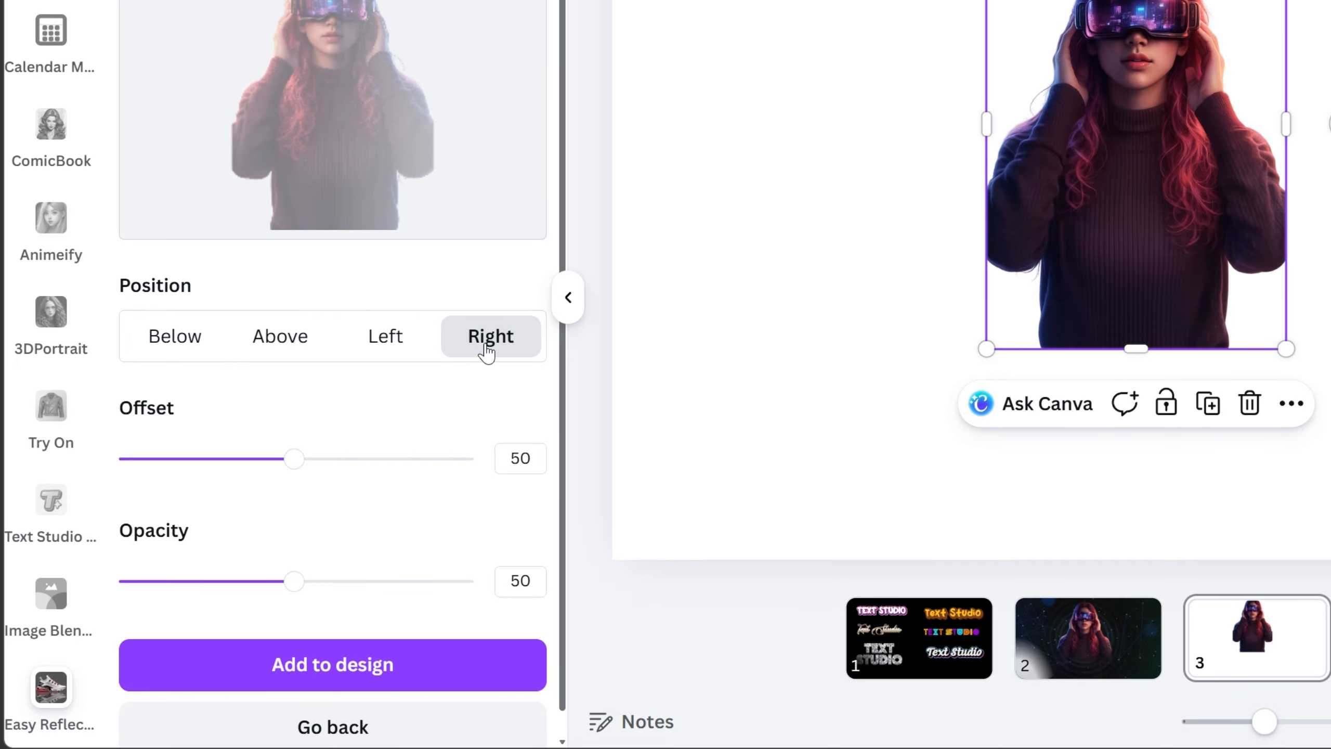
left_click(187, 346)
left_click(279, 337)
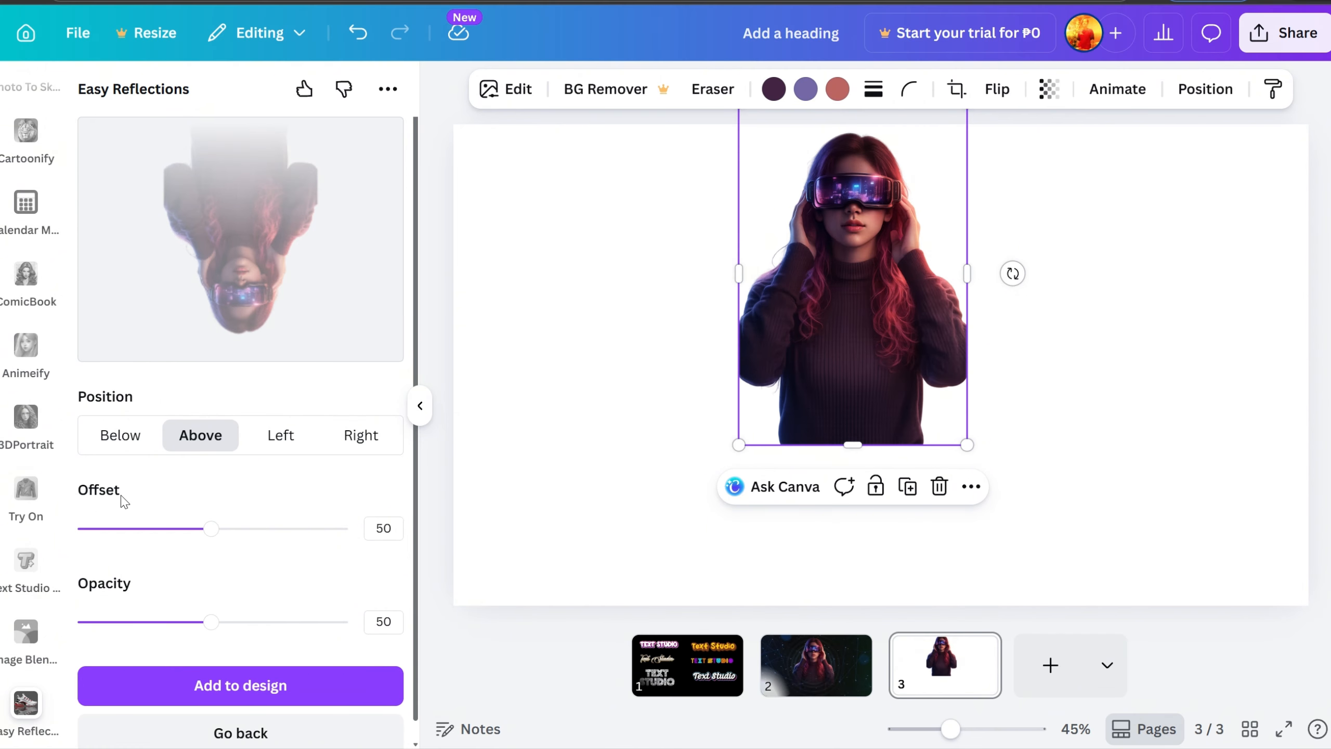
Step: Set the reflection's offset to 49 and opacity to 64, and add it to the design
mouse_move(219, 540)
left_mouse_down()
mouse_move(258, 531)
mouse_move(125, 531)
mouse_move(207, 543)
left_mouse_up()
left_click_drag(212, 622, 250, 622)
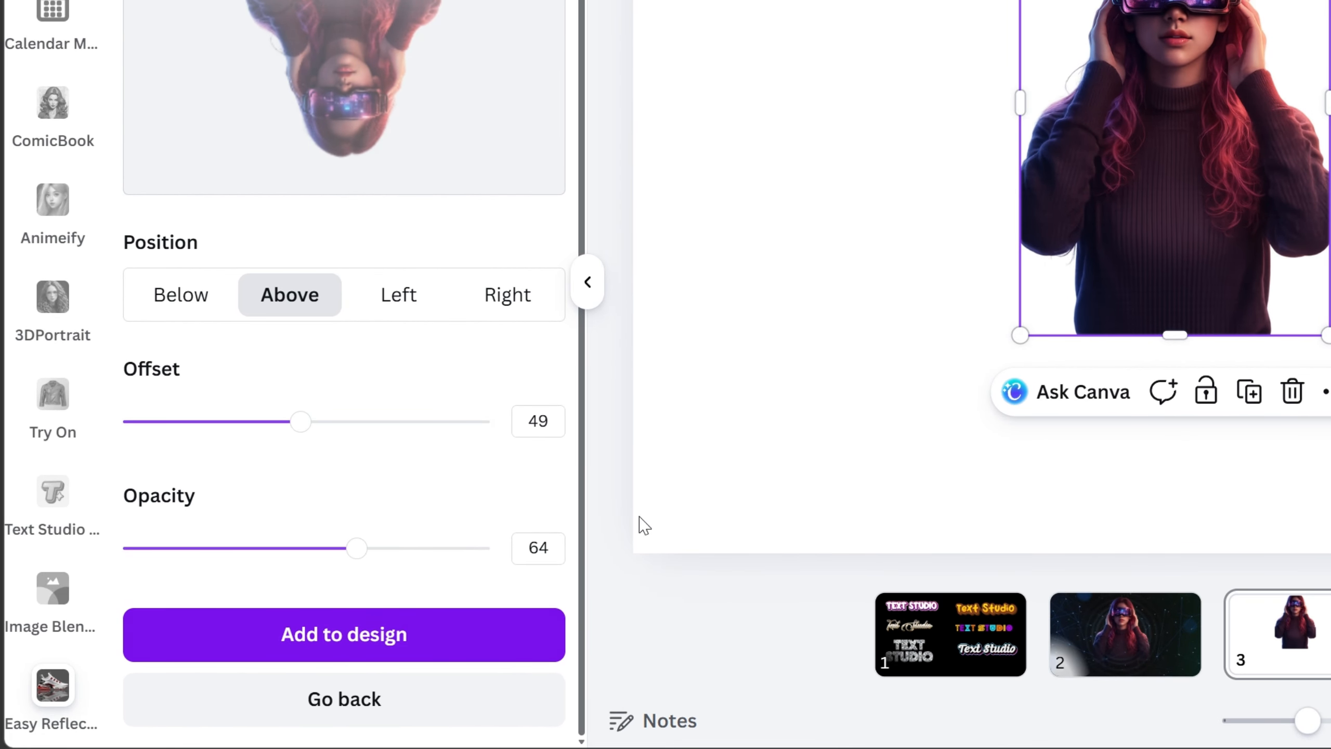
left_click(344, 634)
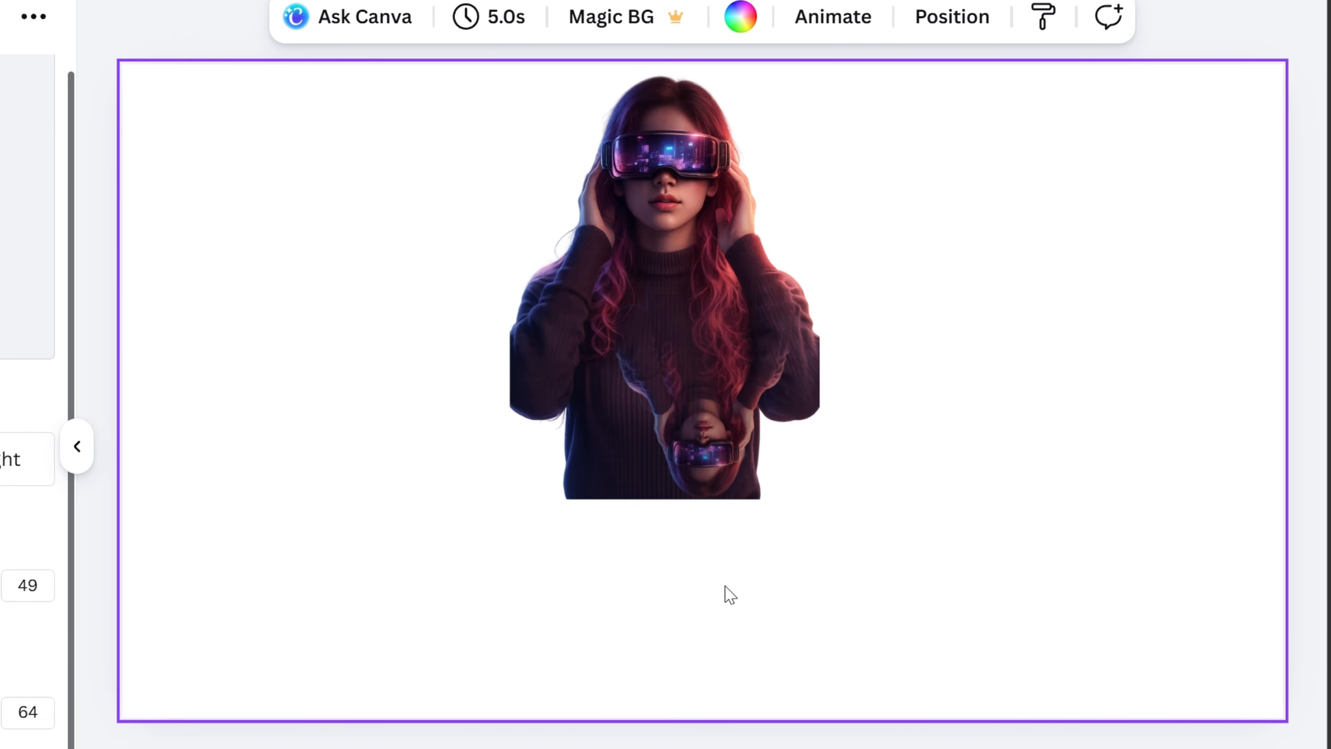
Step: Move the reflection to the lower half of the page, enlarge it, and shift the portrait up above it
left_click_drag(704, 455, 632, 688)
left_click_drag(718, 499, 860, 369)
left_click_drag(681, 241, 681, 122)
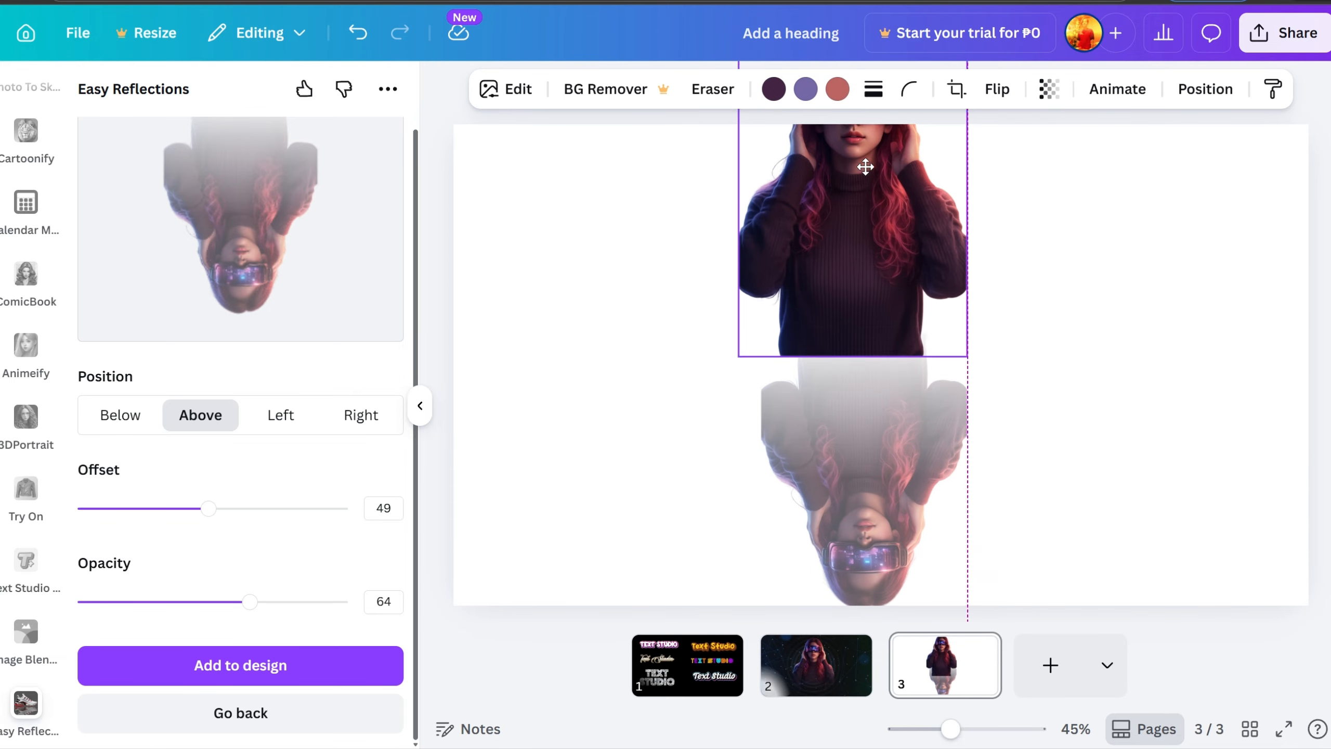
left_click_drag(865, 167, 876, 139)
left_click(1100, 455)
left_click(936, 250)
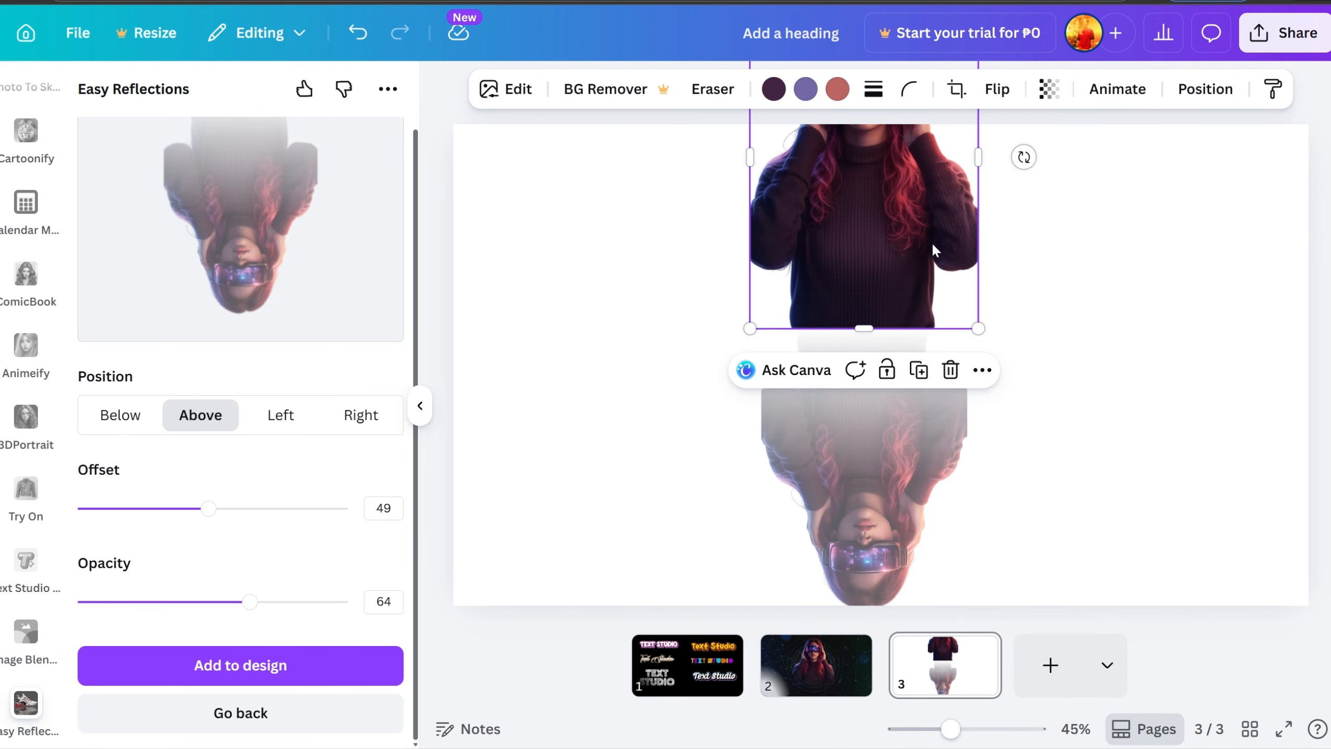
Step: Match the portrait's width to the reflection and align it directly above the reflection
left_click_drag(979, 328, 954, 292)
left_click_drag(867, 206, 880, 240)
left_click_drag(966, 326, 968, 329)
Step: Scale the portrait and its reflection down together and position them so both fit within the page height
left_click_drag(1053, 420, 917, 294)
left_click_drag(967, 328, 929, 329)
key("ctrl+z")
scroll(979, 506, "down", 1)
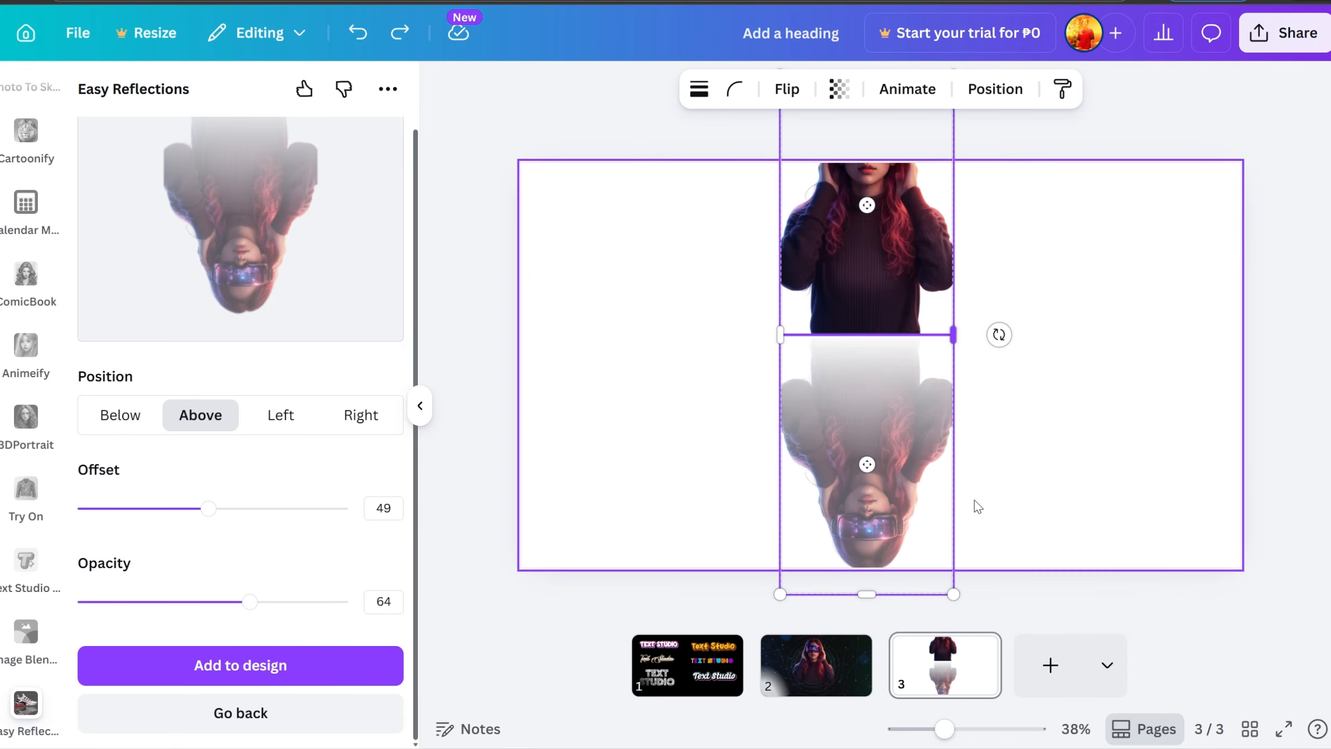
scroll(978, 506, "down", 1)
left_click_drag(942, 121, 906, 229)
scroll(909, 315, "up", 2)
left_click_drag(909, 445, 924, 398)
left_click_drag(931, 588, 942, 620)
scroll(808, 254, "down", 1)
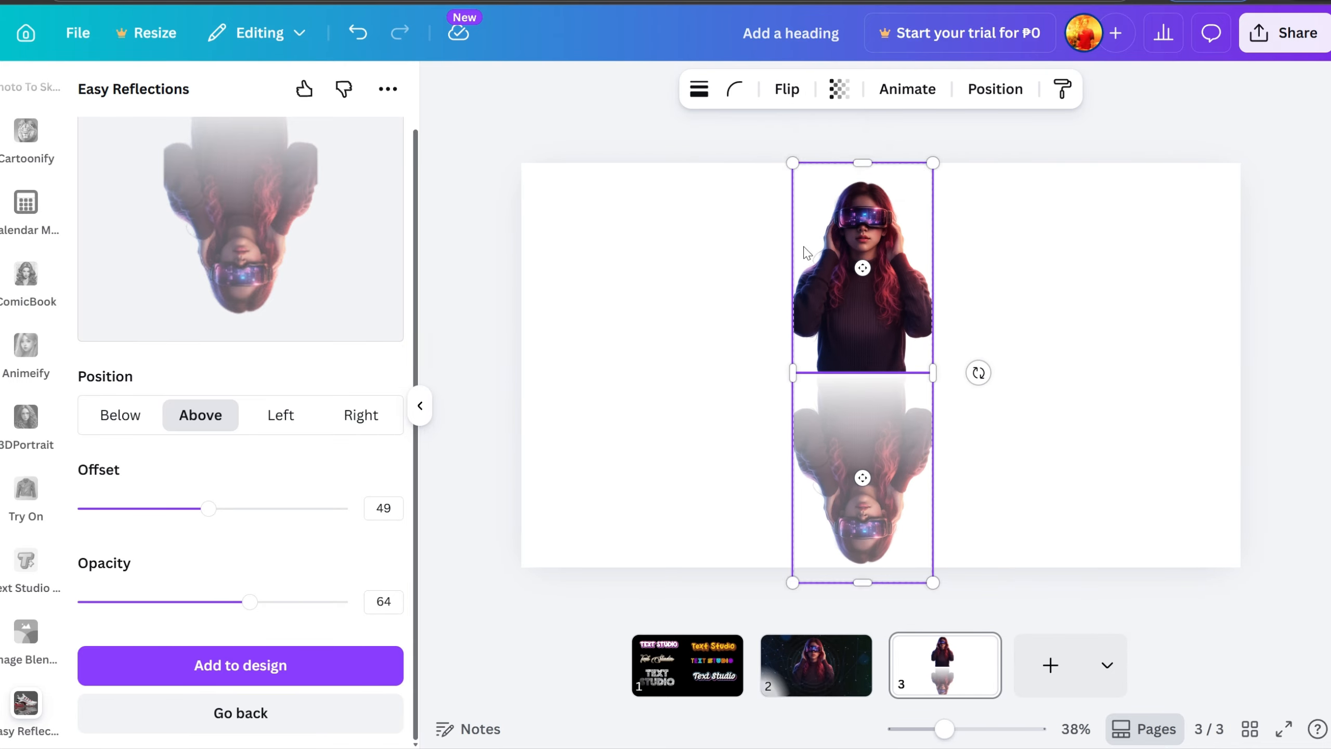
left_click(1123, 463)
scroll(1058, 446, "up", 1)
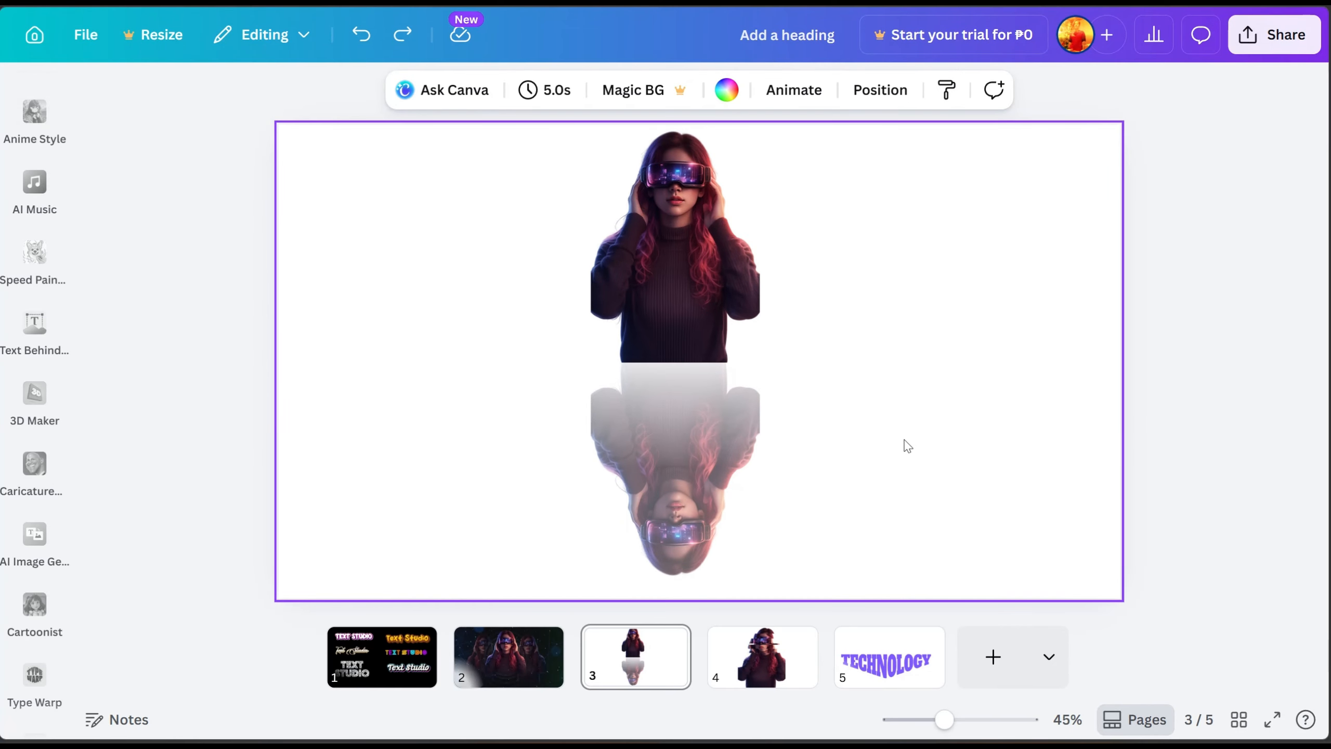
Step: Move the portrait and its reflection together to the left side of the page, beside a second copy of the portrait
left_click_drag(930, 533, 767, 286)
left_click(532, 258)
left_click(460, 247)
left_click(985, 348)
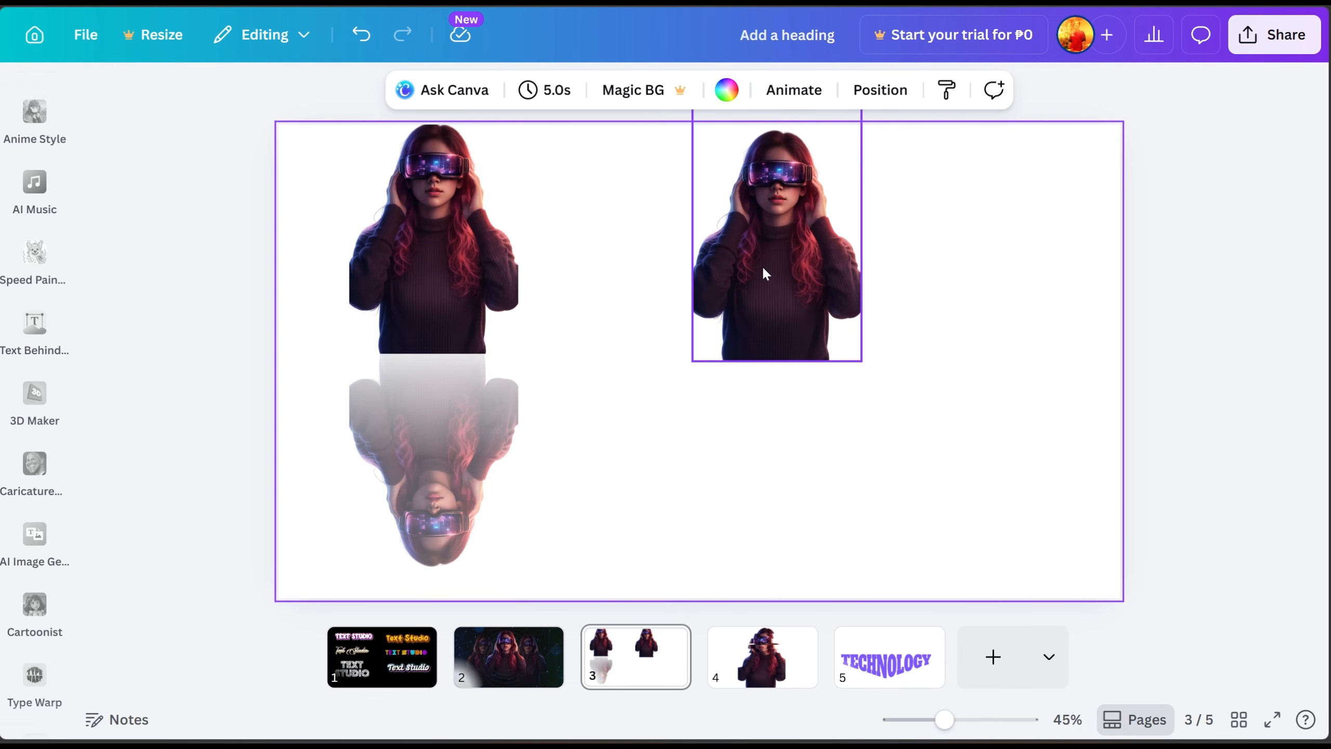
Step: Add a reflection below the portrait copy with Easy Reflections, using offset 18 and opacity 93
left_click(781, 294)
scroll(42, 403, "down", 10)
left_click(35, 694)
left_click(246, 182)
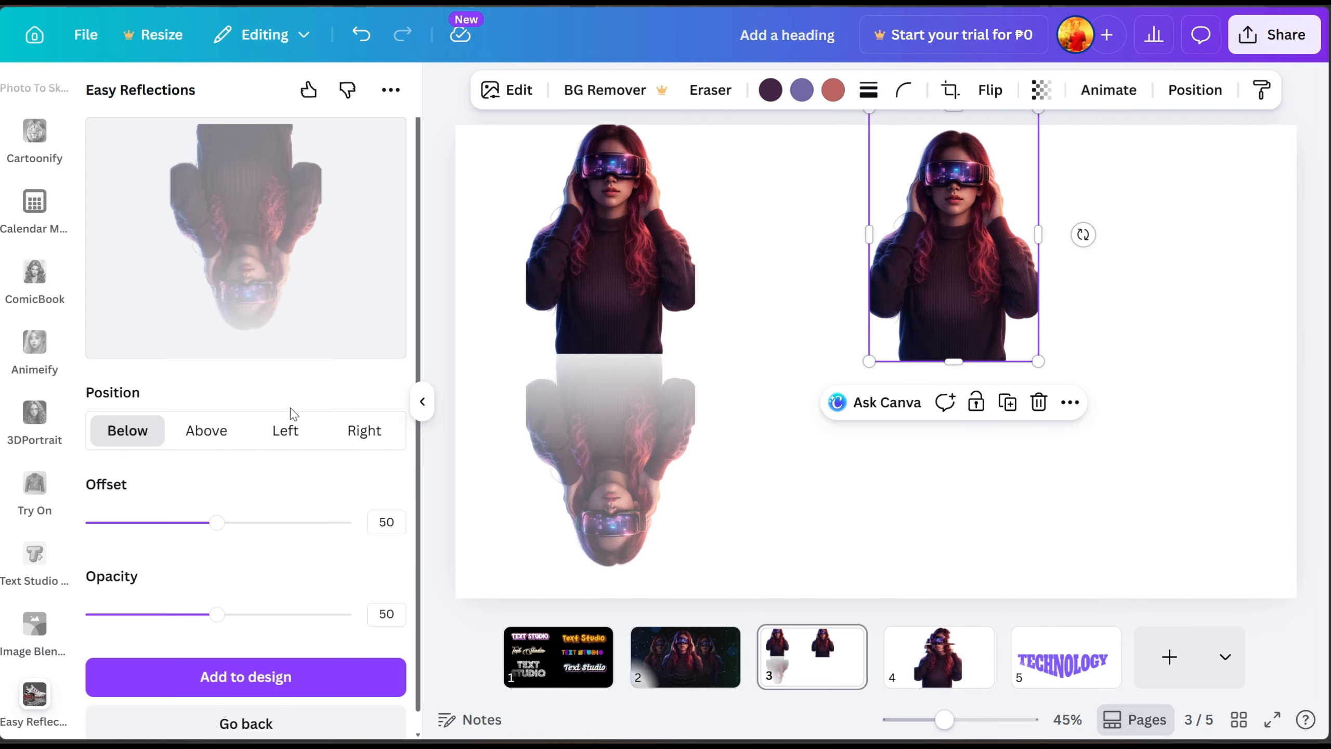
left_click(207, 430)
left_click(127, 430)
left_click_drag(217, 612, 334, 614)
left_click_drag(182, 521, 131, 521)
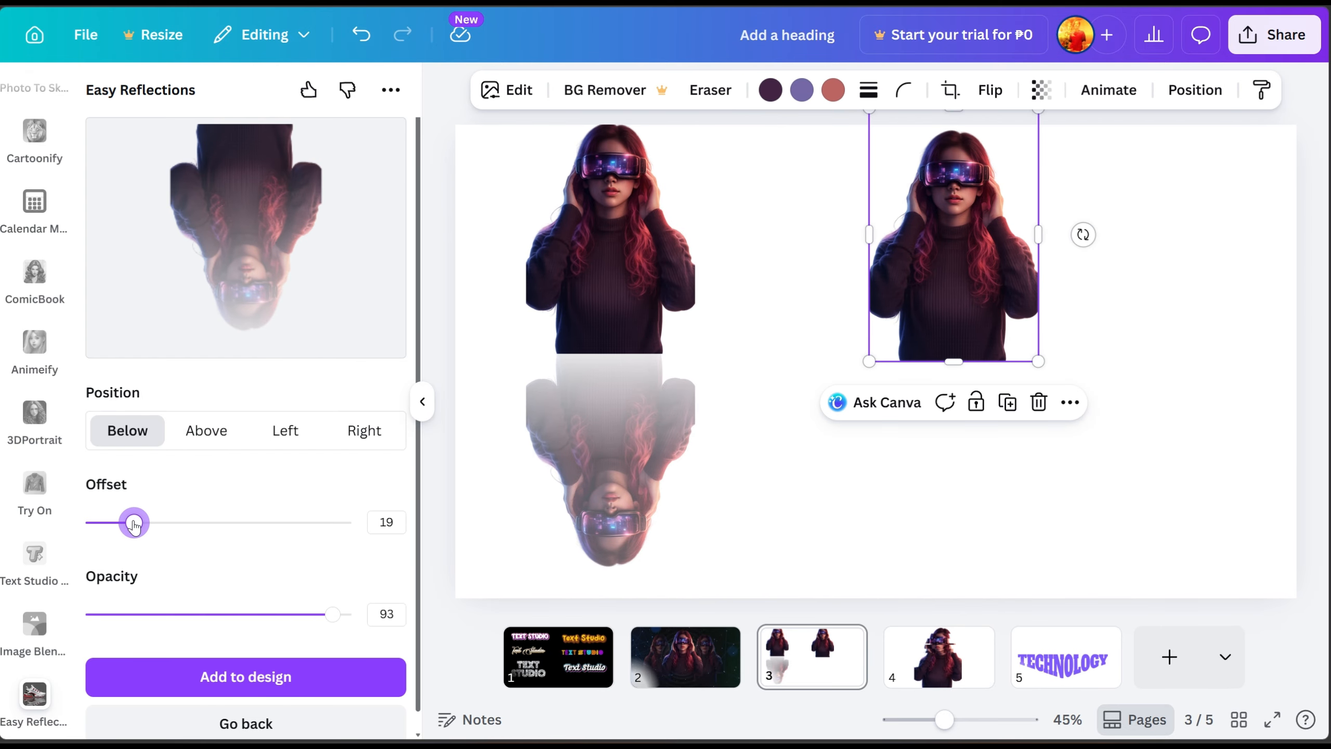
left_click(246, 677)
Step: Move the new reflection directly beneath the portrait copy and enlarge it to about the portrait's width
left_click_drag(859, 294, 921, 382)
left_click_drag(1004, 361, 1040, 309)
left_click_drag(975, 391, 970, 443)
left_click_drag(1032, 360, 1052, 330)
left_click_drag(1008, 404, 1001, 435)
Step: Enlarge the portrait copy to match its reflection's width and align its lower edge with the reflection
left_click(993, 257)
left_click_drag(1039, 361, 1046, 372)
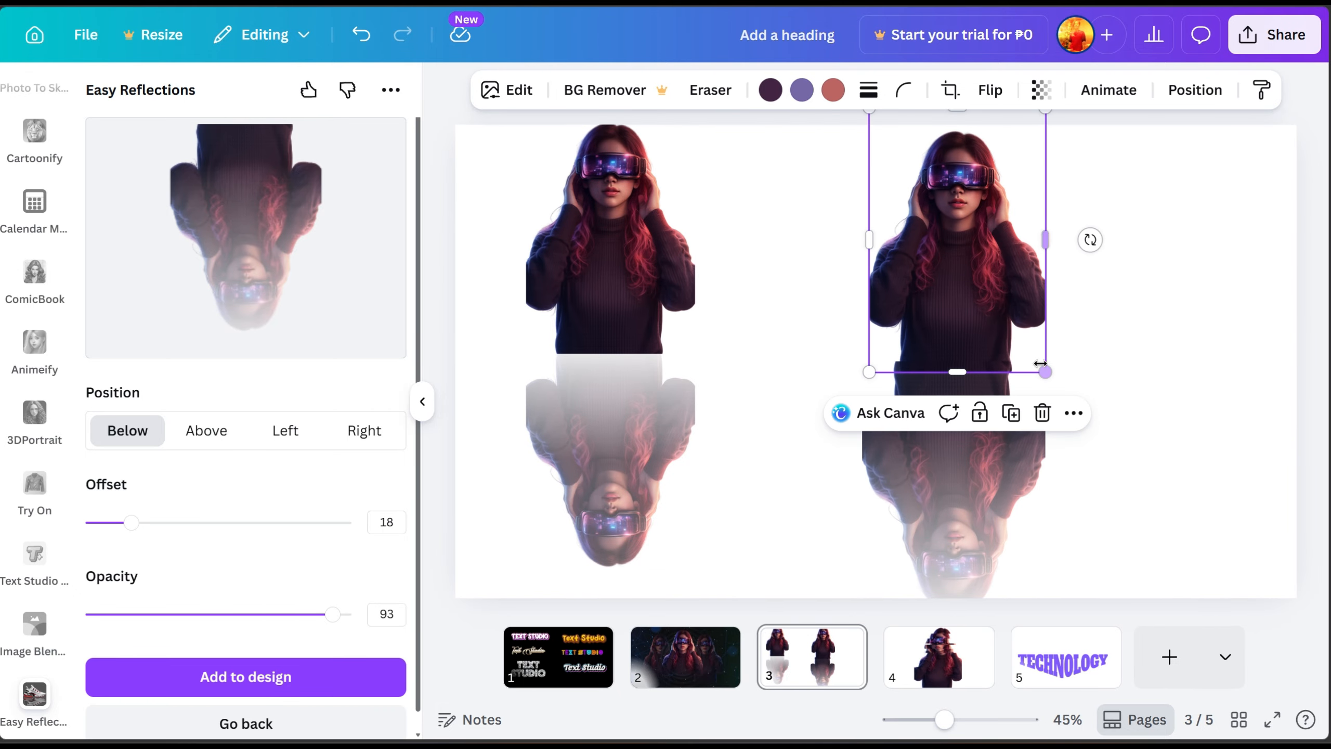
left_click_drag(997, 280, 993, 270)
scroll(1061, 387, "up", 5)
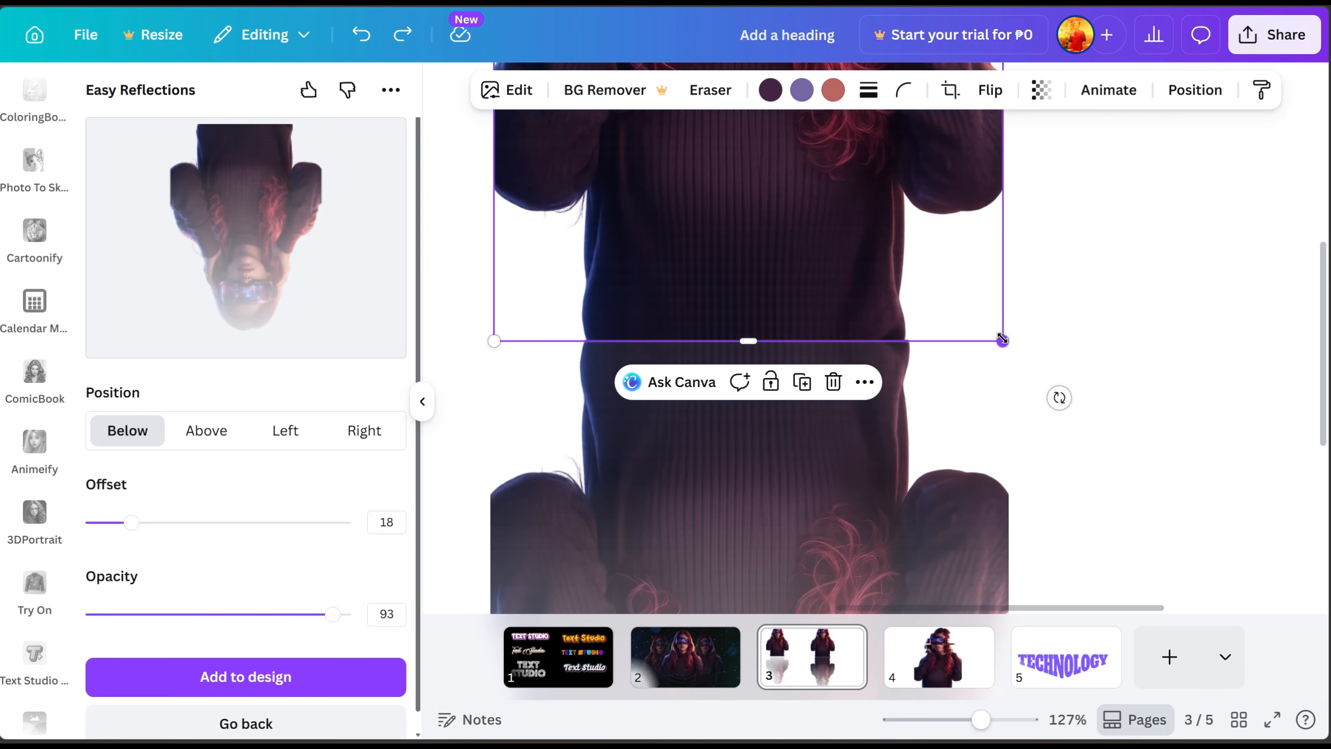
left_click(1118, 399)
scroll(1117, 401, "down", 6)
Step: Scale the portrait copy and its reflection down together and position them within the page height
left_click_drag(1063, 457, 958, 304)
left_click_drag(1020, 590, 986, 496)
left_click_drag(953, 256, 954, 327)
left_click_drag(989, 210, 1000, 185)
left_click(1266, 424)
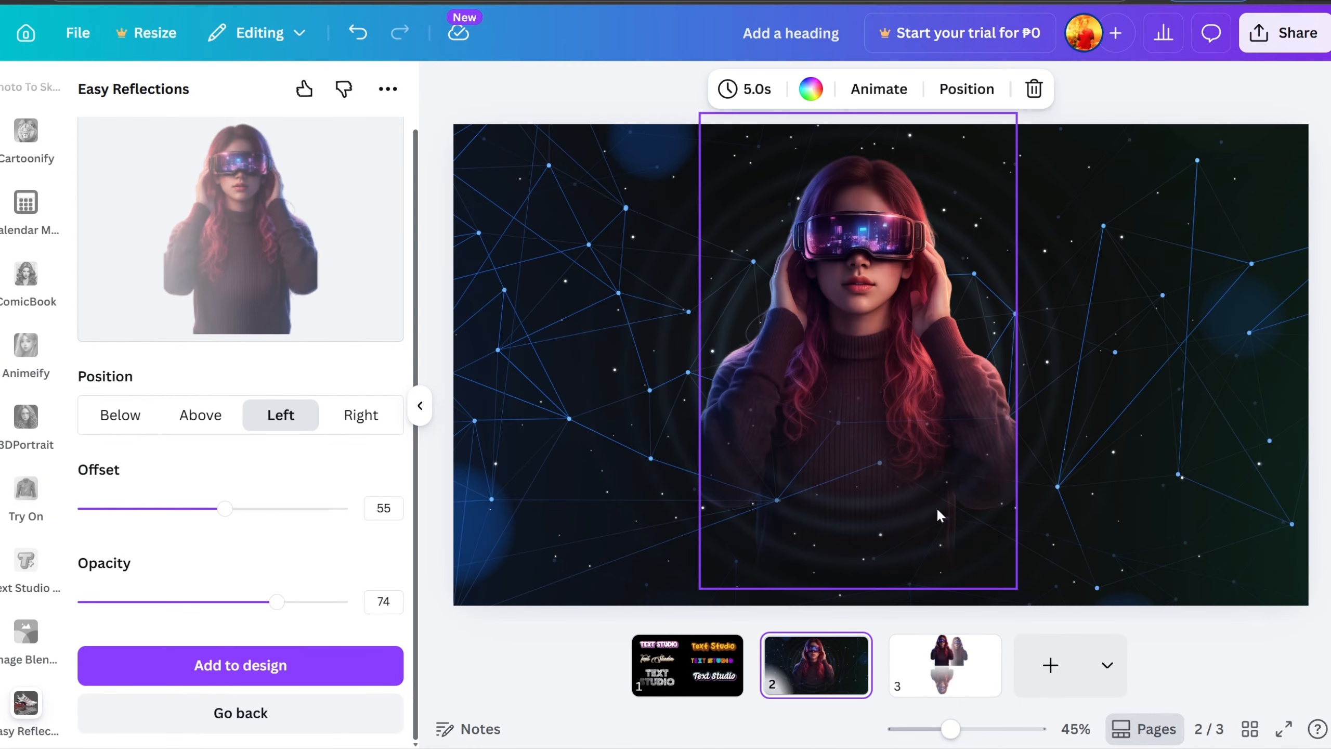
Step: On page 2, add a left-position reflection of the portrait, enlarge it, and place it to the portrait's right
left_click(861, 273)
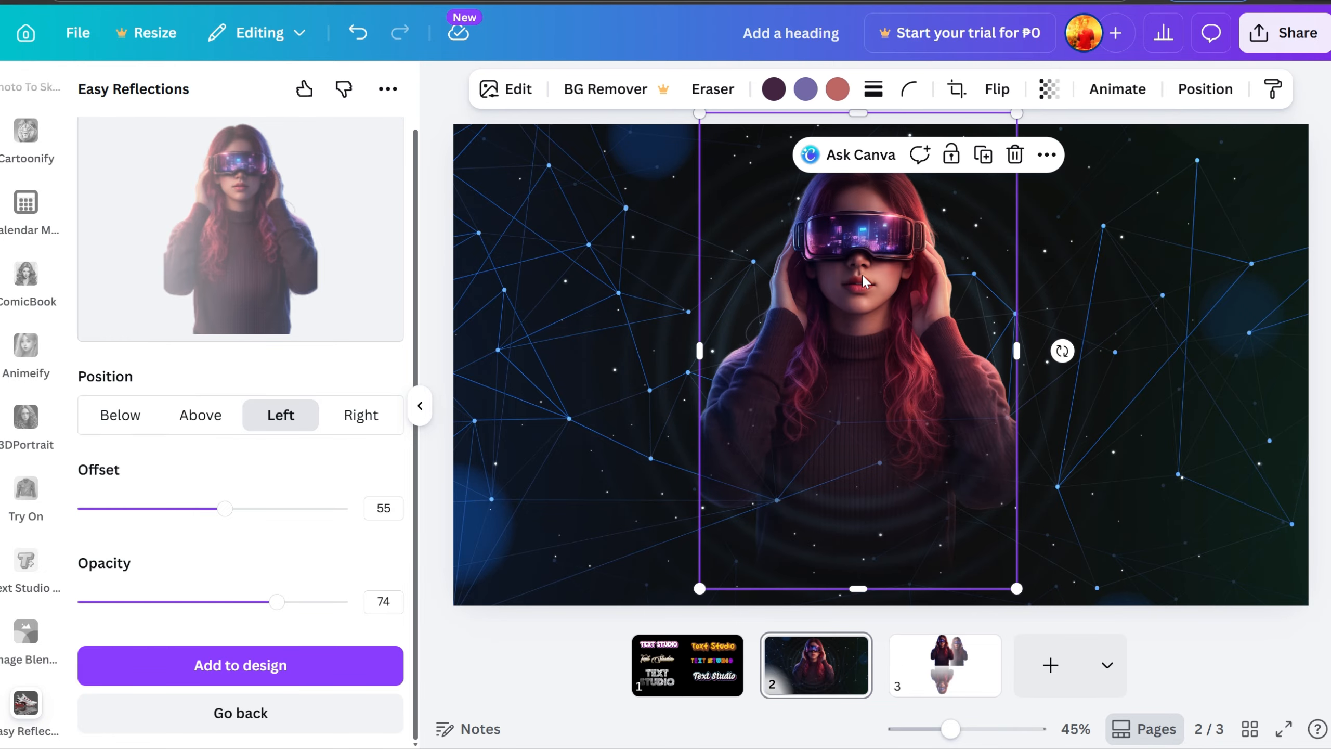
left_click(251, 665)
left_click_drag(948, 271, 1090, 58)
left_click_drag(1049, 298, 1138, 389)
Step: Move the reflection's layer behind the main portrait and shift the reflection slightly closer to it
left_click(1204, 88)
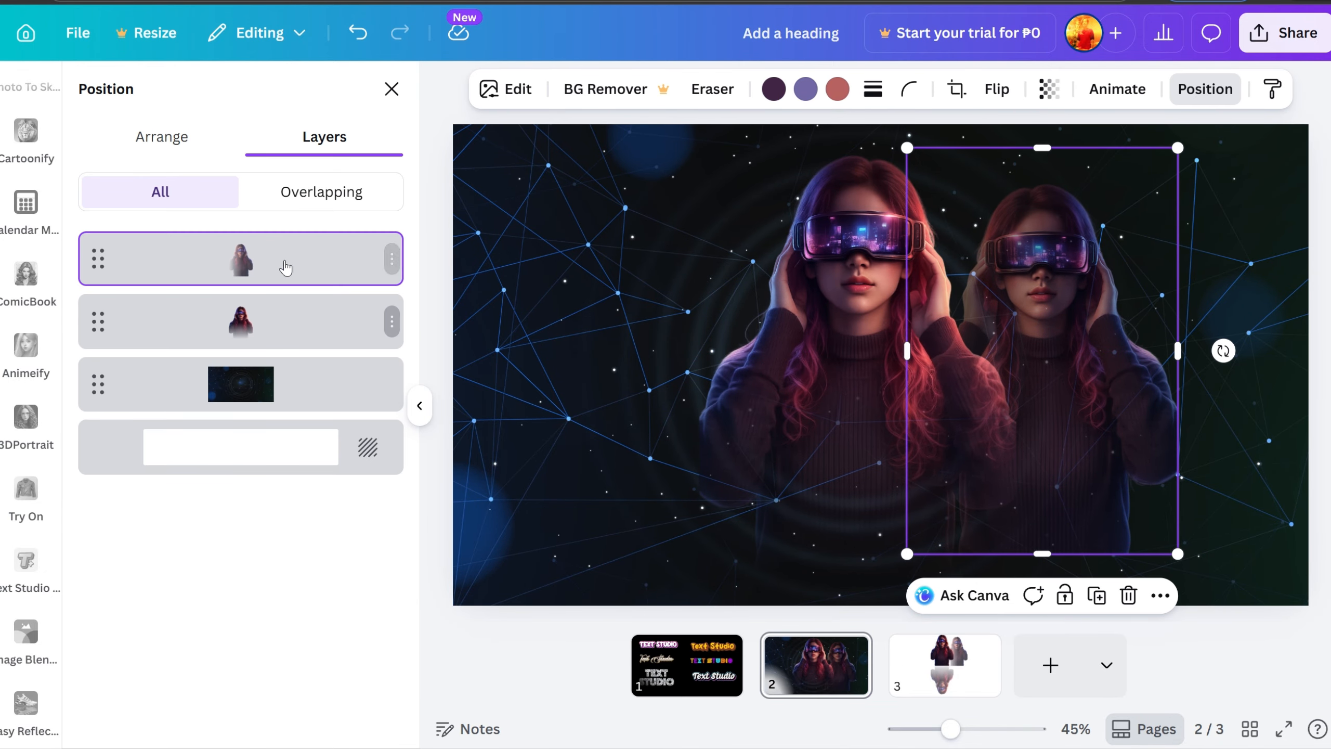
left_click_drag(285, 264, 344, 370)
left_click(1315, 412)
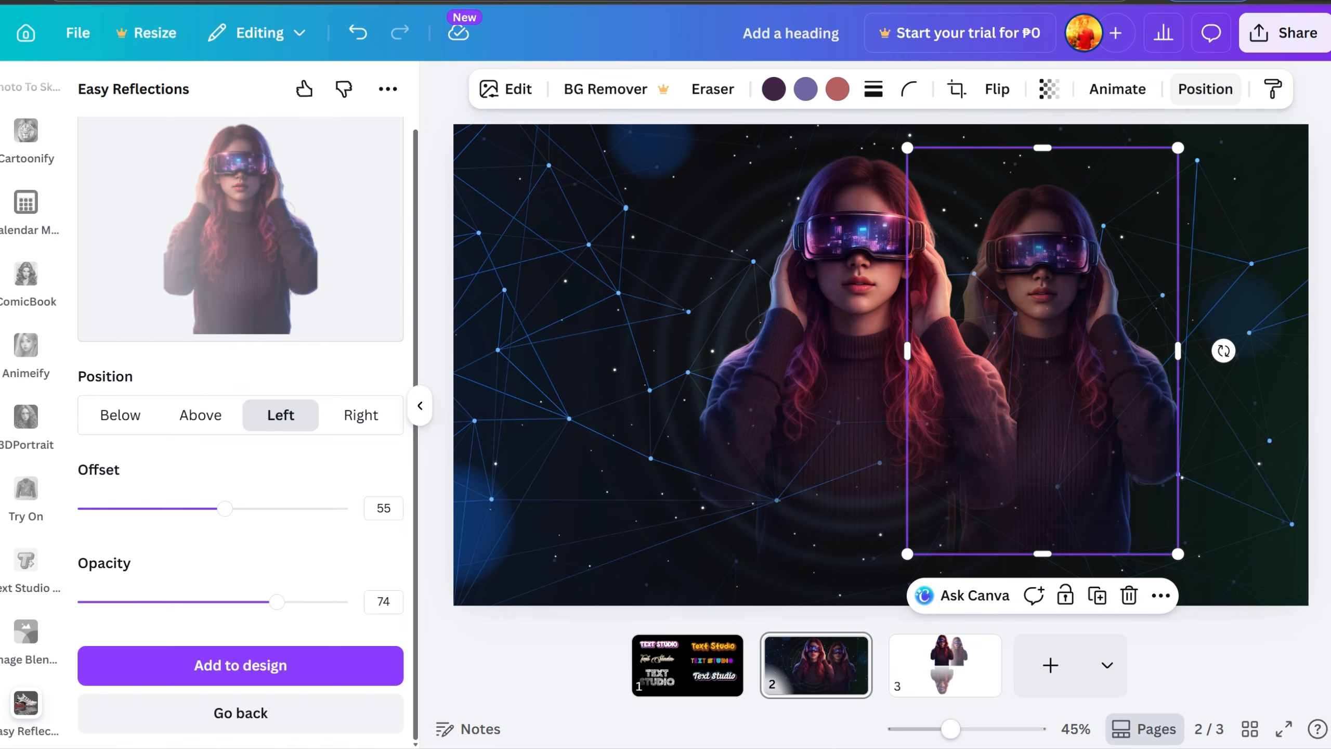
left_click_drag(1105, 397, 1095, 400)
left_click(1321, 403)
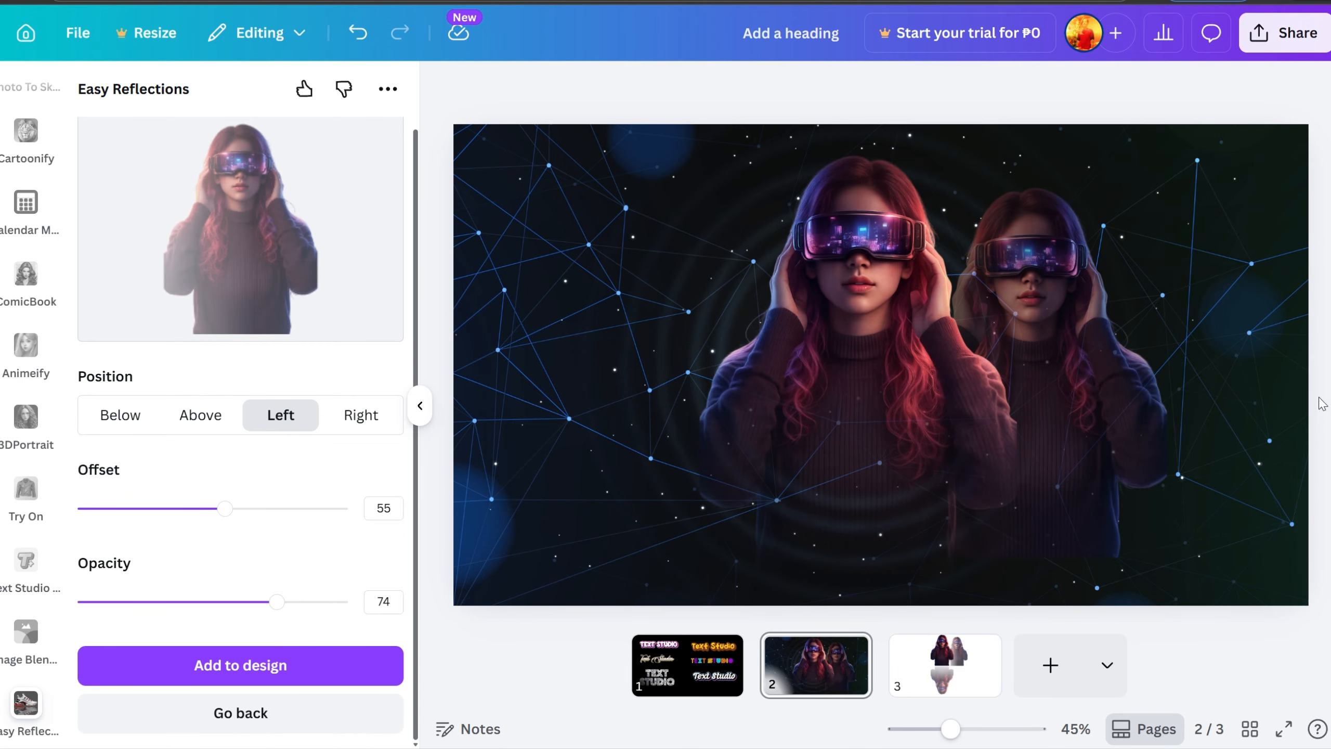
Step: Add another reflection with the Right position, offset 50 and opacity 62 to page 2
left_click(361, 415)
left_click_drag(224, 508, 212, 508)
left_click_drag(277, 601, 244, 601)
left_click(321, 676)
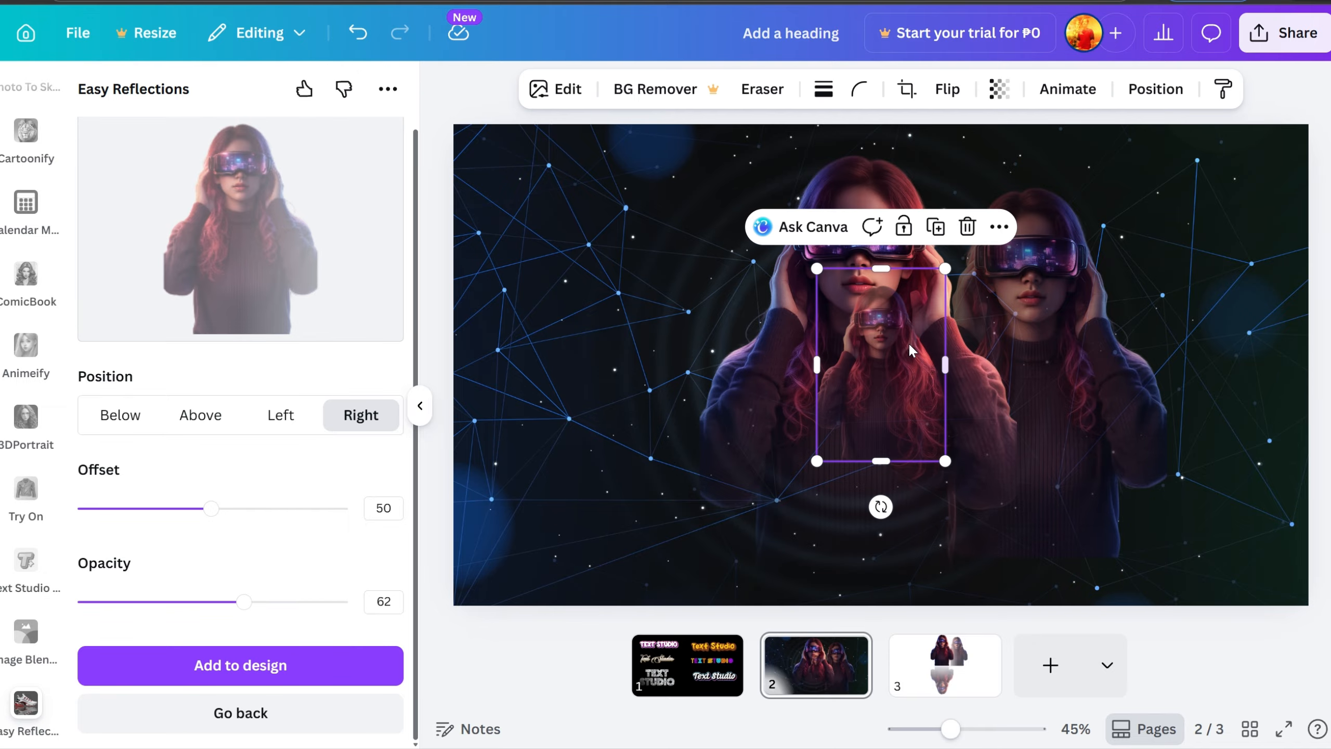
Step: Send the new reflection behind both portraits, enlarge it, and place it left of the main portrait, level with the others
left_click_drag(890, 339, 707, 347)
key("ctrl+[")
key("ctrl+[")
left_click_drag(763, 278, 879, 102)
left_click_drag(767, 214, 701, 271)
left_click_drag(568, 520, 546, 552)
left_click_drag(675, 394, 682, 394)
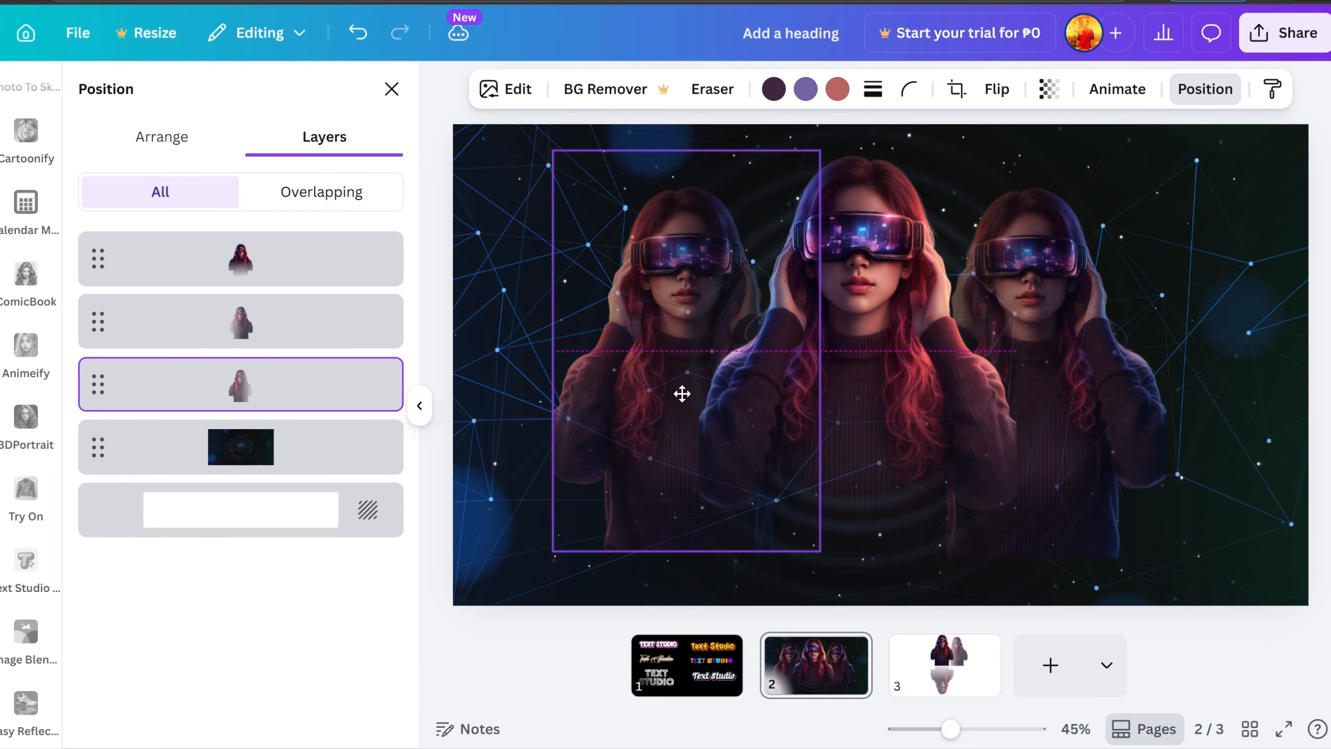
Step: Lower the transparency value of the reflection on the left of page 2 so it looks fainter
key("Escape")
left_click(670, 362)
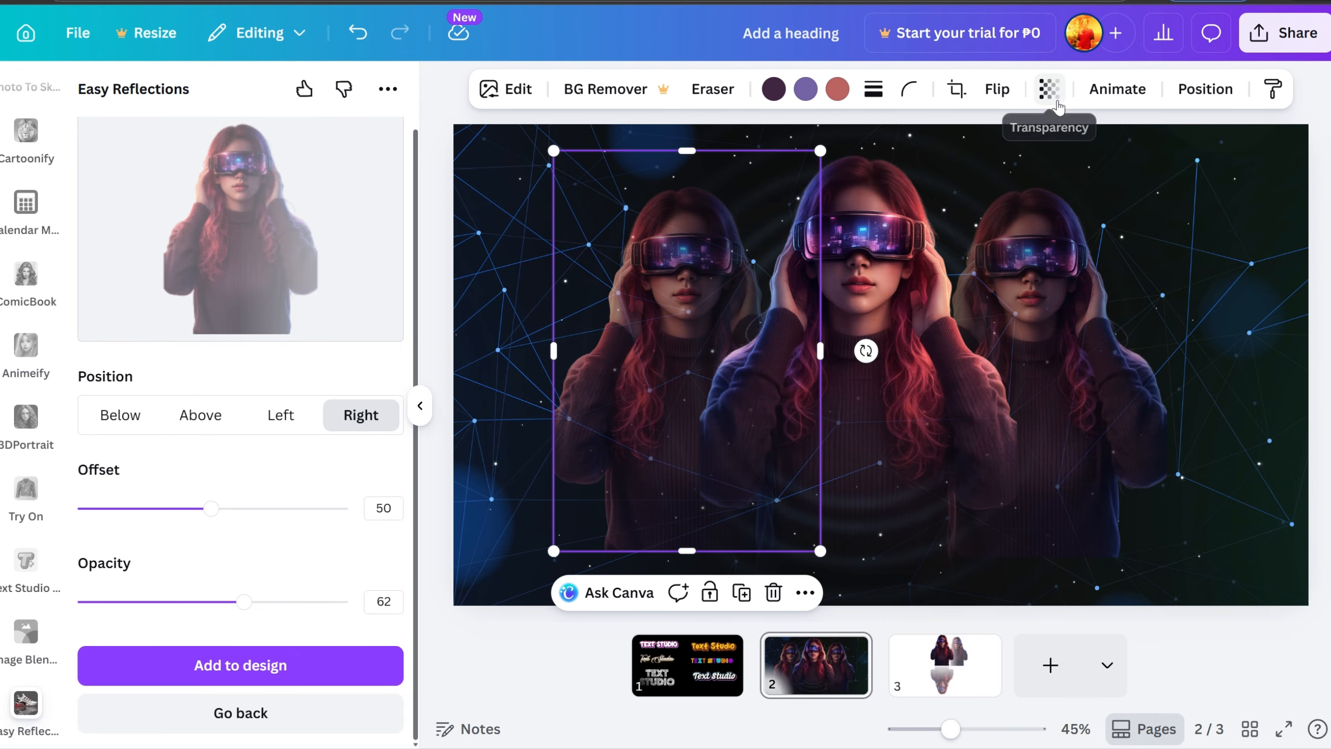
left_click(1055, 100)
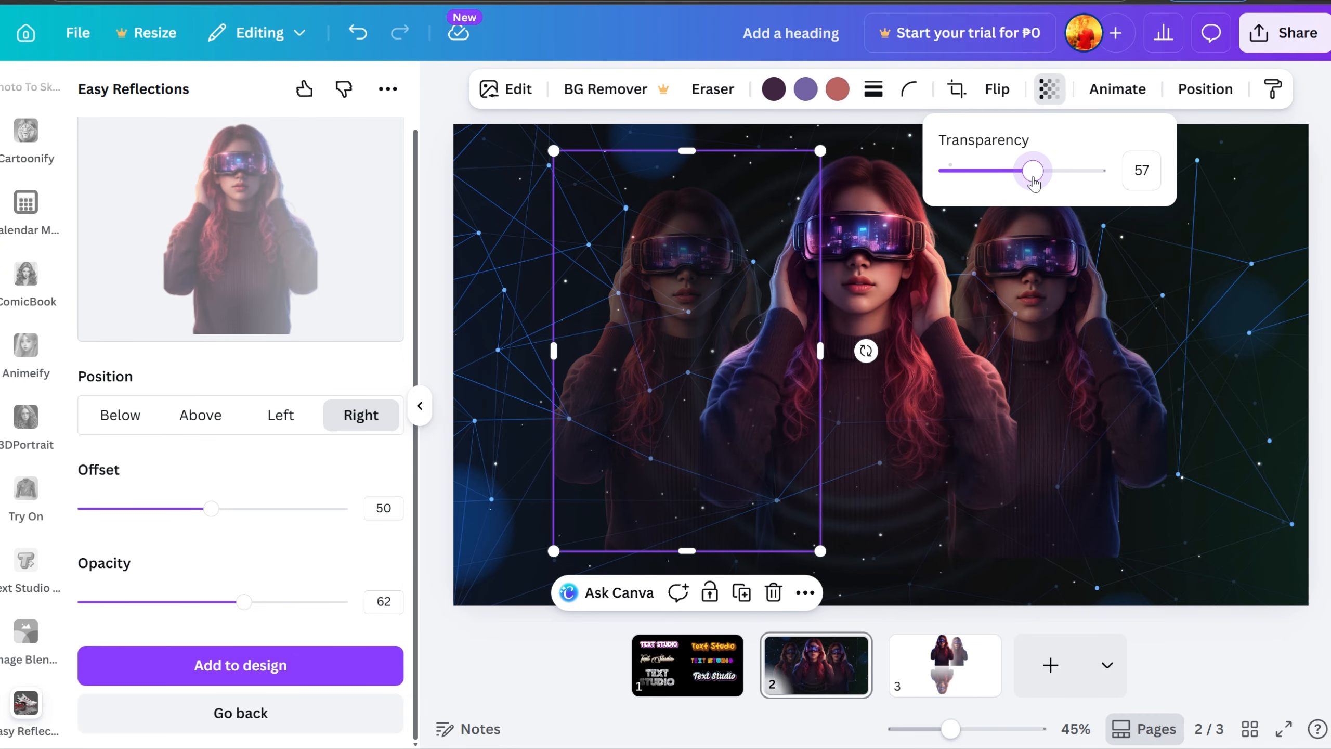
mouse_move(1033, 170)
left_mouse_down()
mouse_move(1093, 170)
mouse_move(1046, 170)
left_mouse_up()
key("Escape")
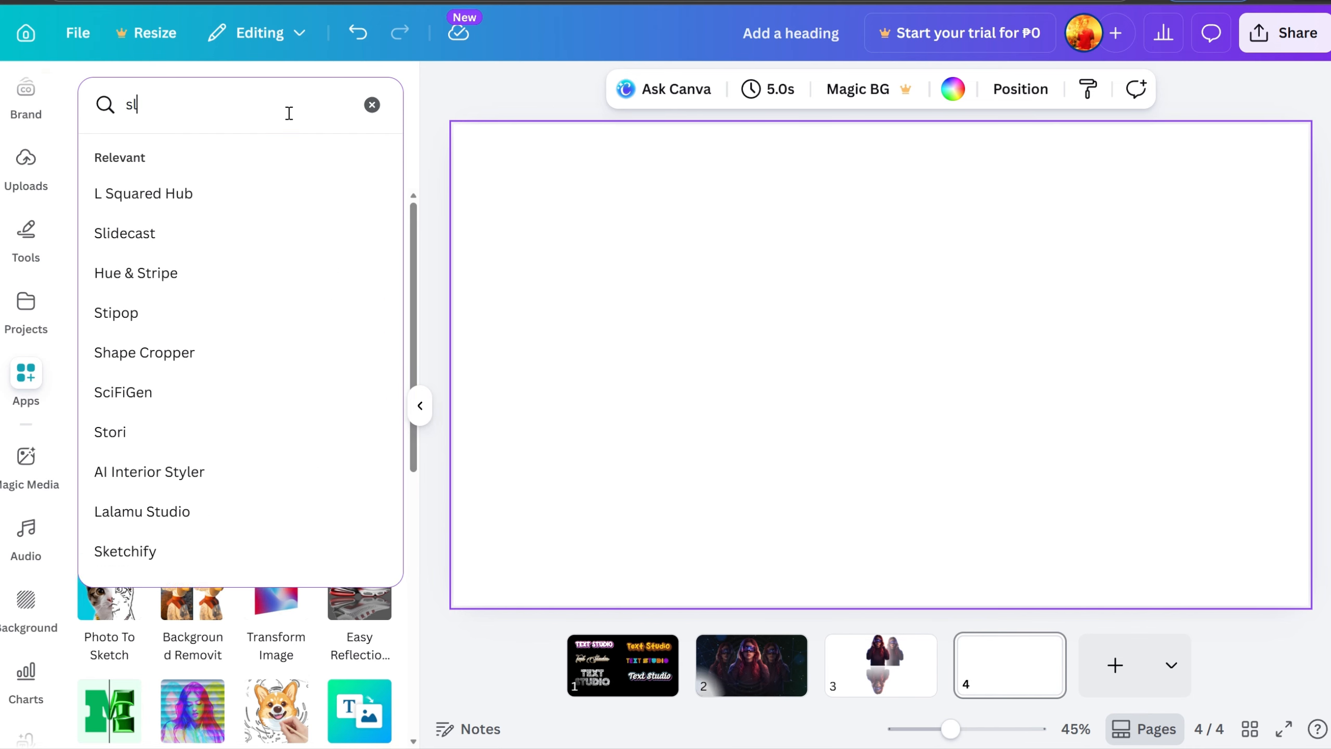
Step: Search the apps for "slice" and open the Slice app
type("ice")
key("Return")
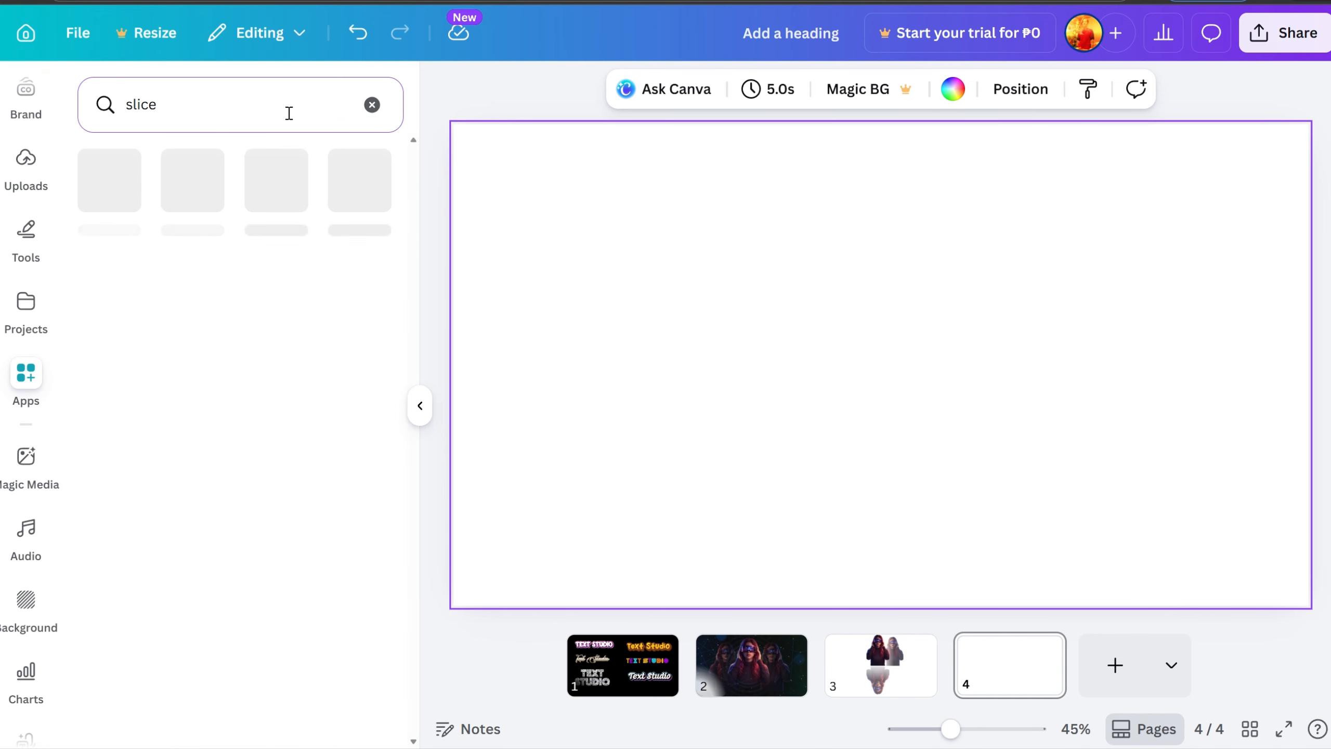
left_click(110, 179)
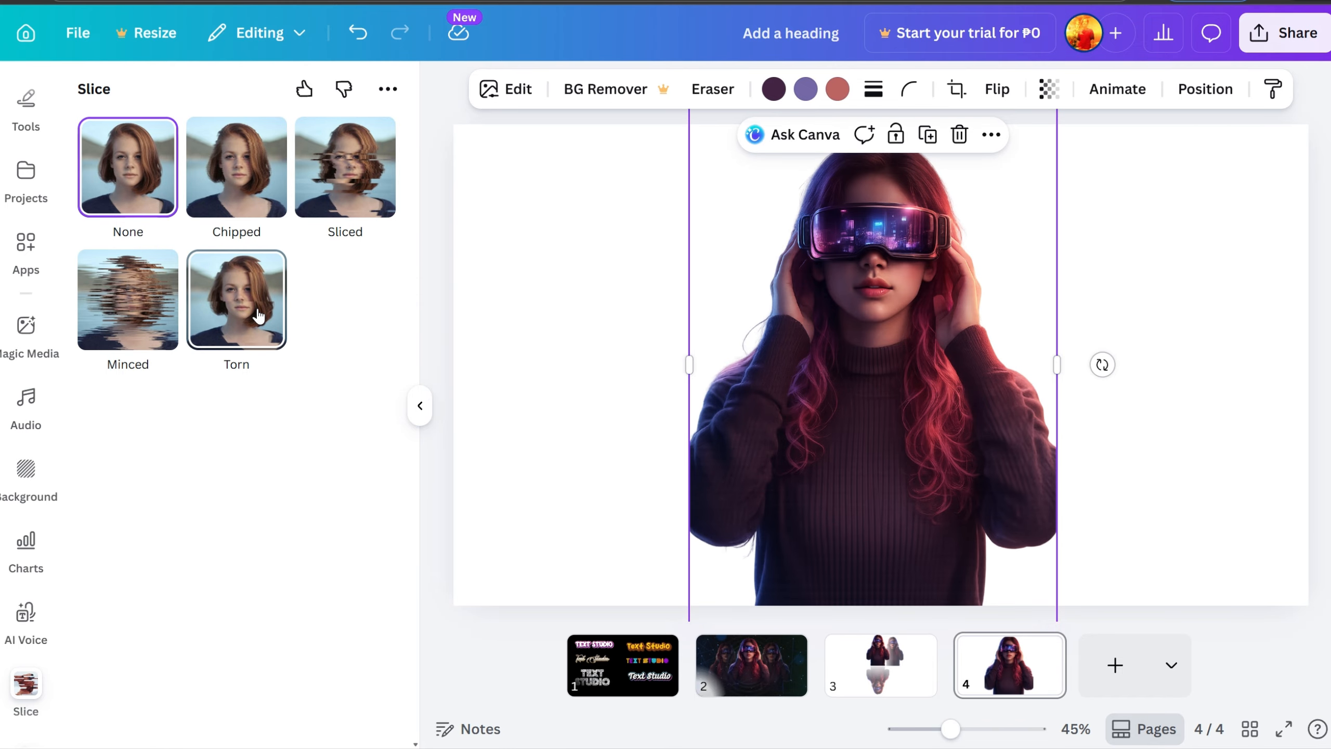
Step: Try the Chipped effect on the portrait, then the Sliced effect with offset 0.09 and count 6
left_click(240, 188)
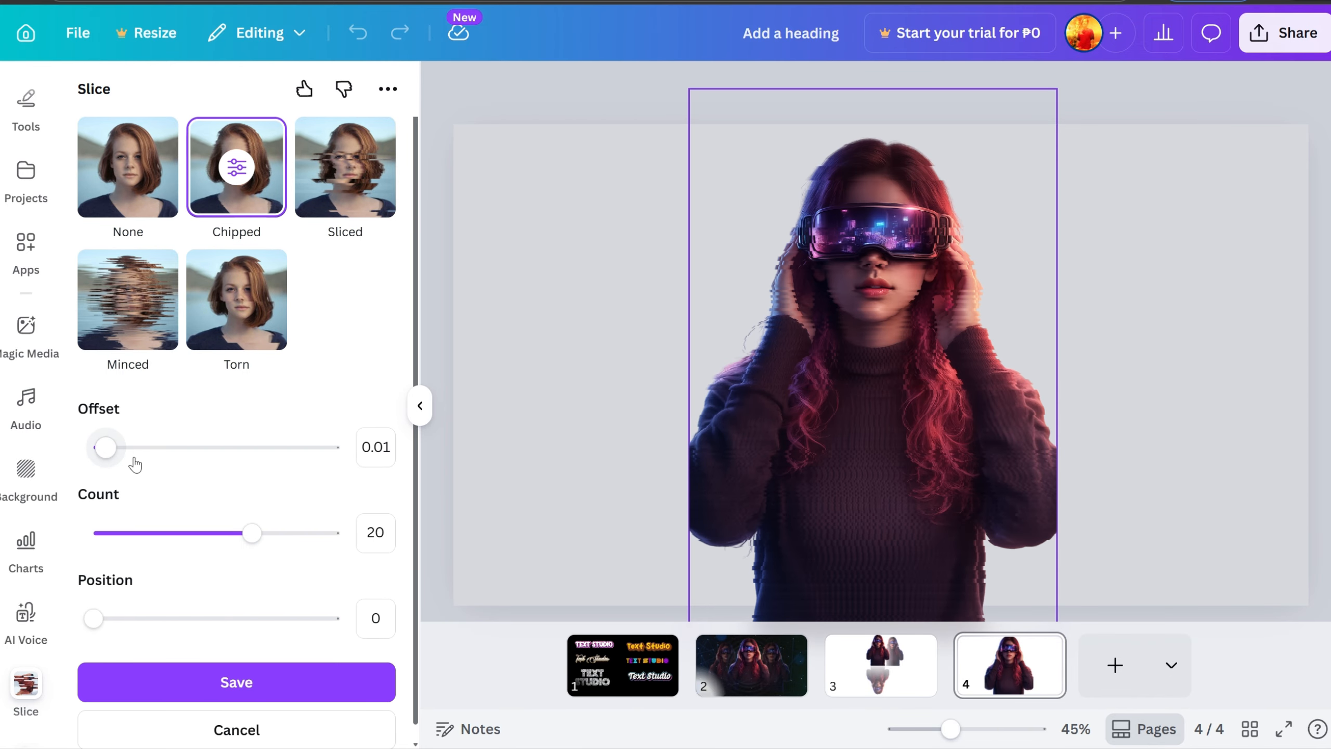
left_click_drag(107, 446, 172, 447)
left_click_drag(243, 540, 128, 532)
left_click(390, 173)
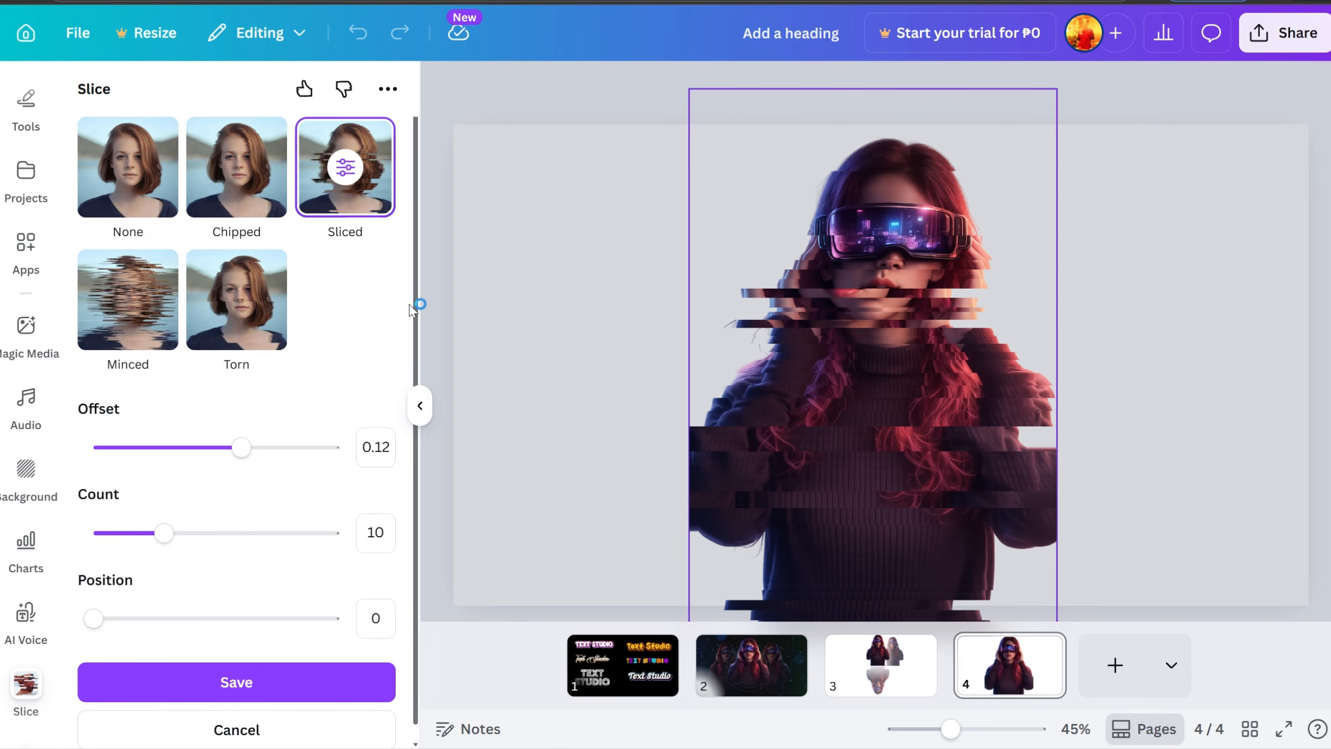
left_click_drag(242, 447, 203, 444)
left_click_drag(163, 533, 131, 536)
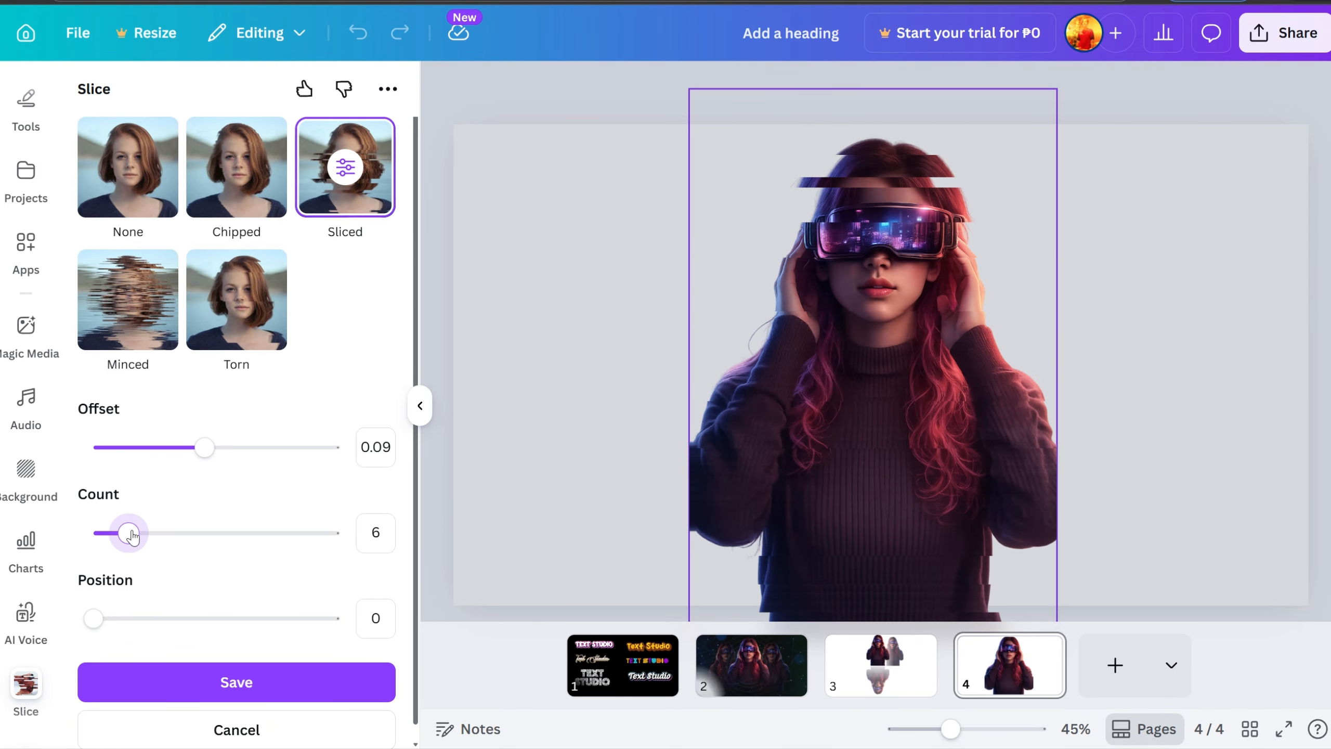
Step: Apply the Torn effect to the portrait with position 0.43 and save it to the design
left_click(236, 299)
scroll(173, 592, "down", 1)
left_click_drag(94, 602, 199, 616)
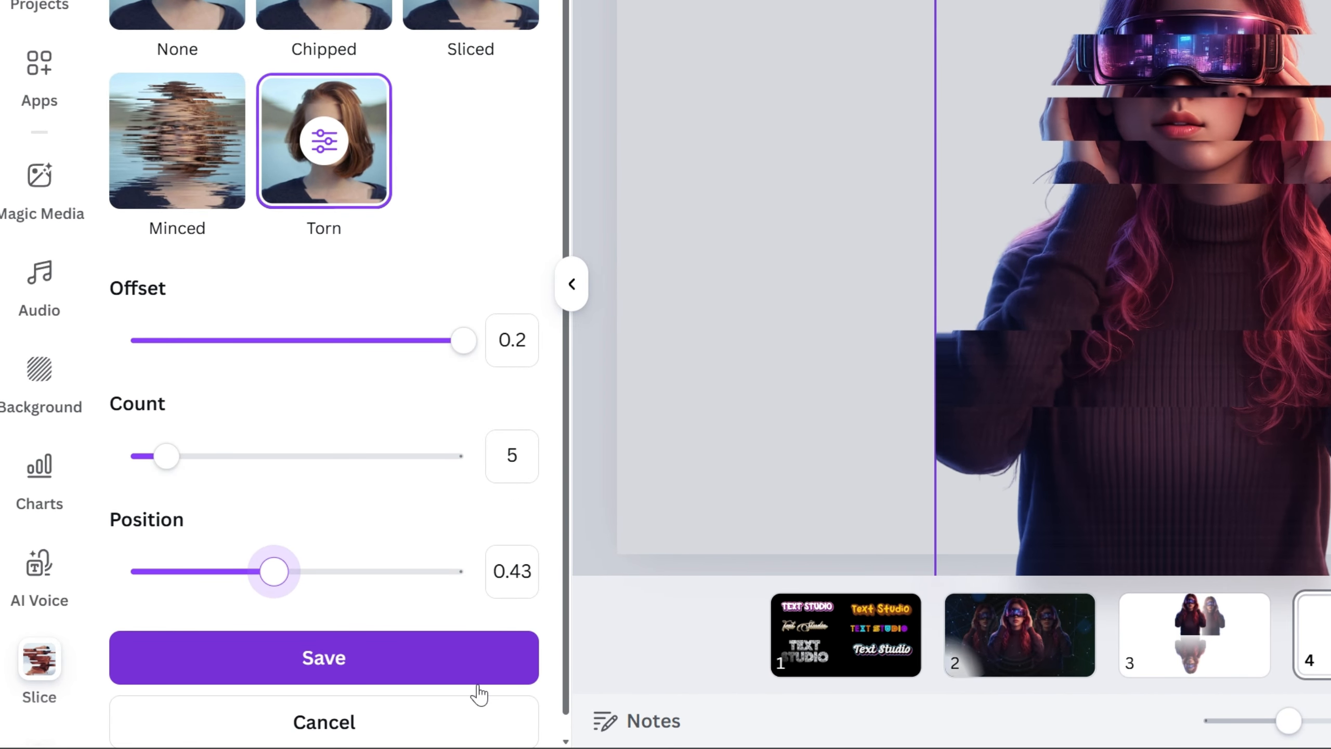
left_click(477, 683)
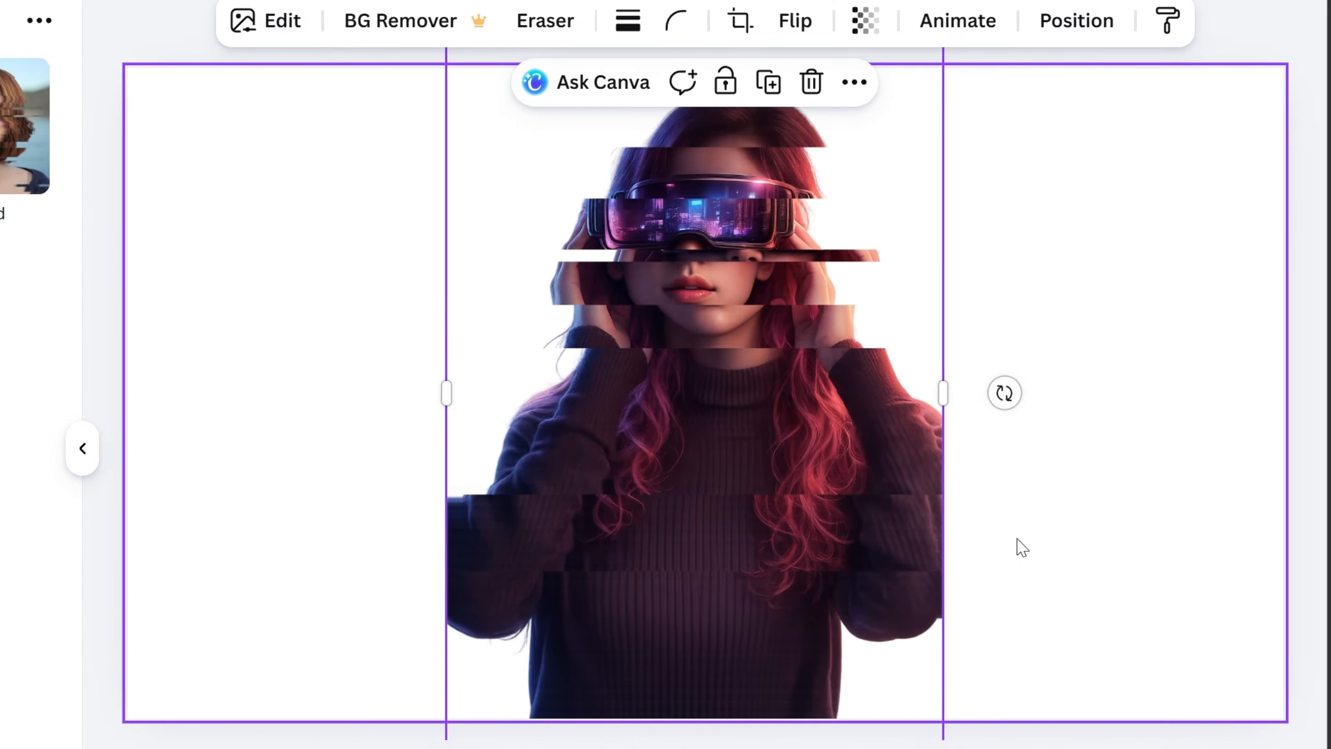
left_click(1022, 547)
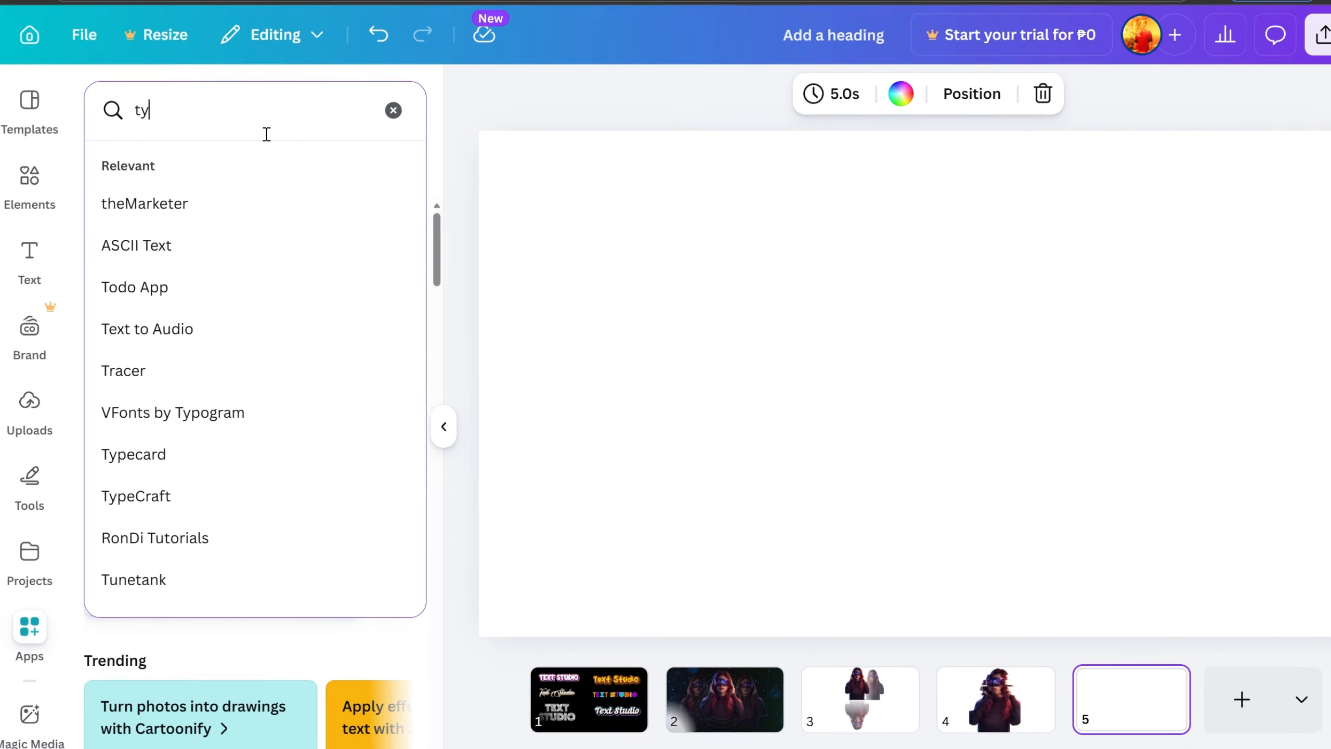
Step: Search the apps for "type warp", open Type Warp, and accept its updated permissions
type("pe warp")
key("Return")
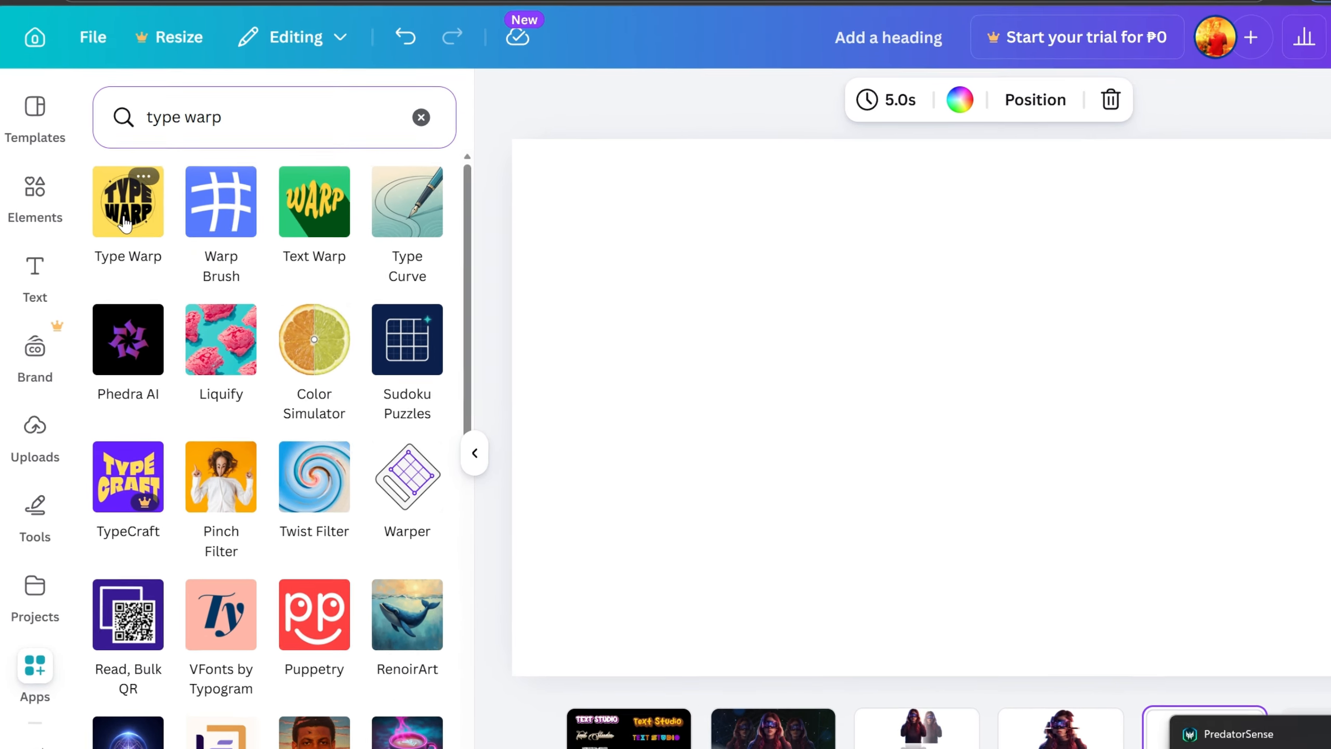
left_click(126, 225)
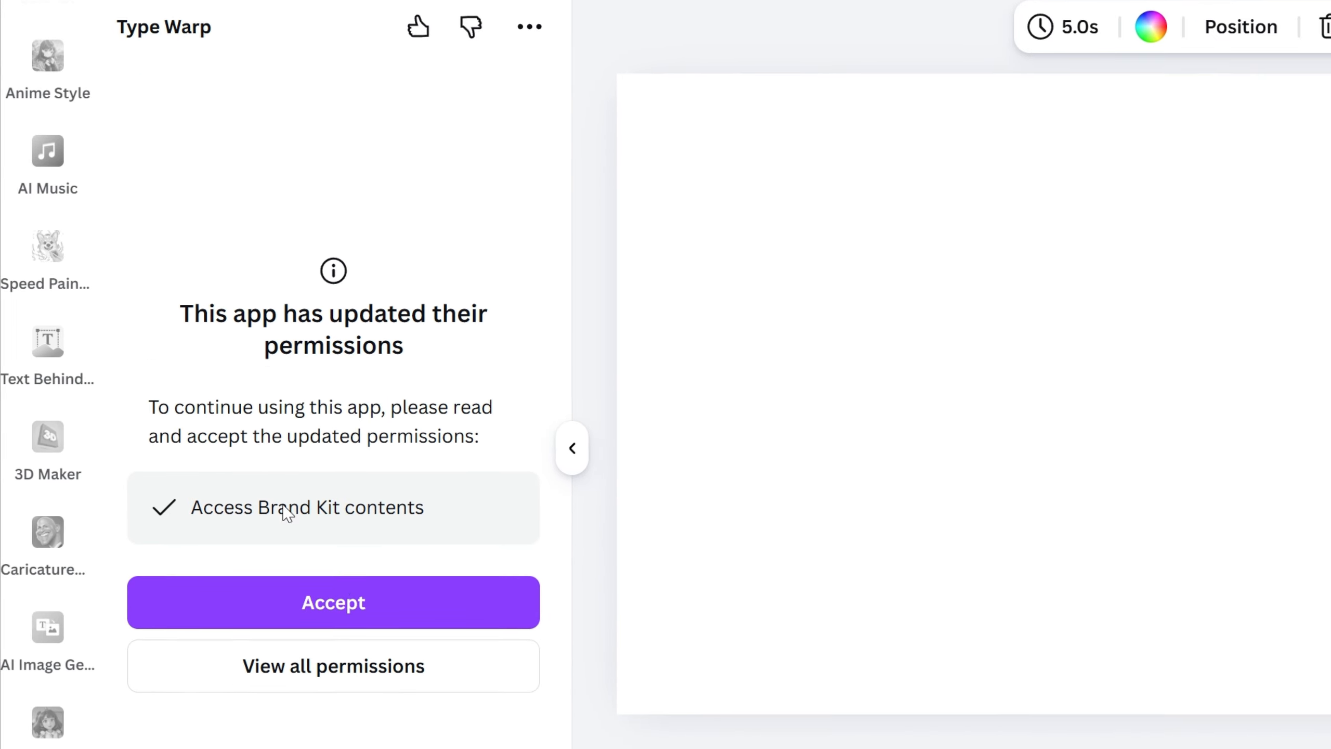
left_click(351, 608)
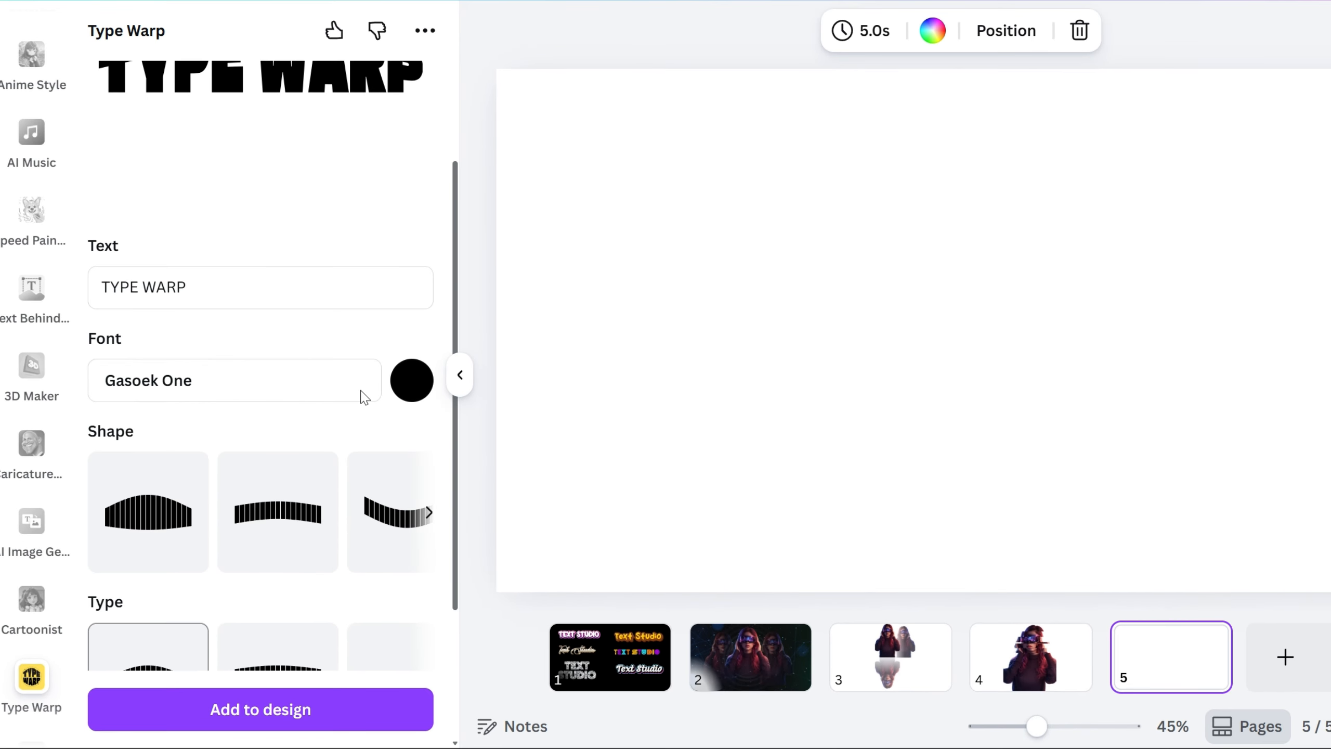
Step: Replace the Type Warp text with "TECHNOLOGY"
scroll(280, 486, "down", 5)
scroll(377, 529, "up", 5)
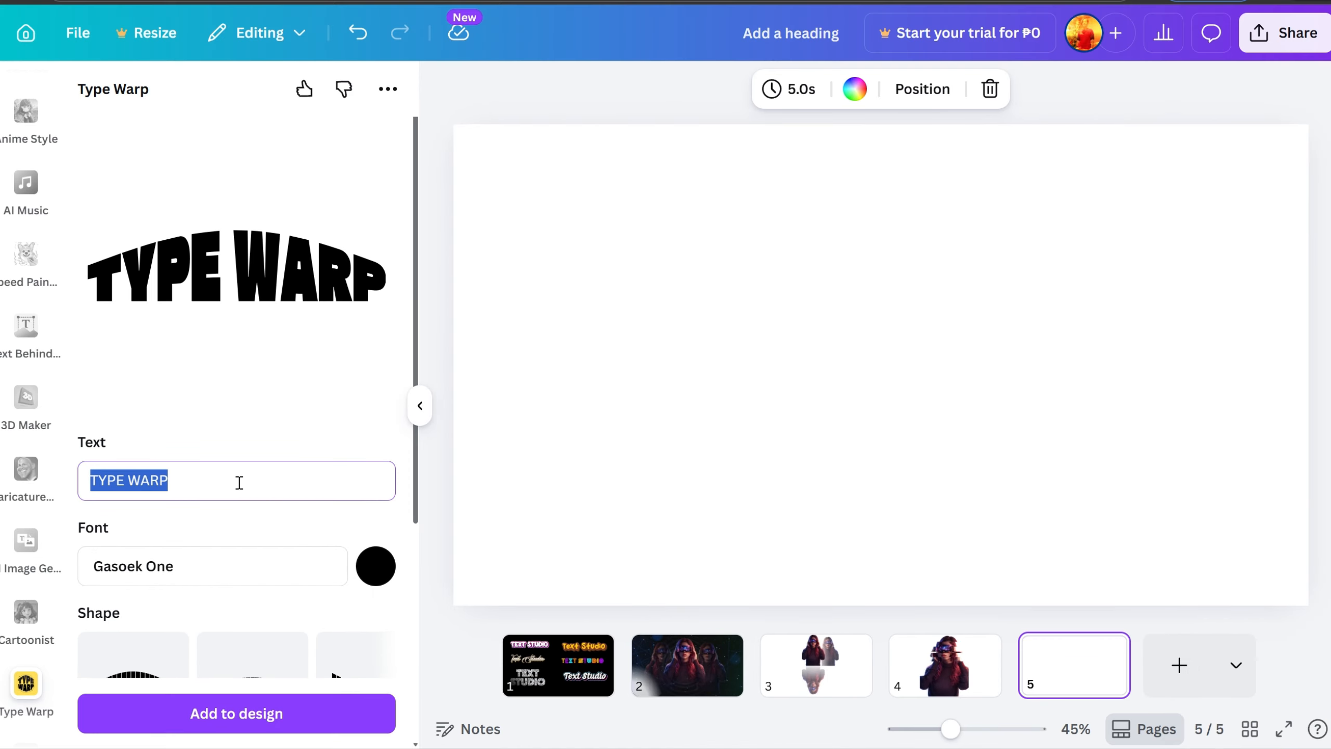
type("TECHNOLOGY")
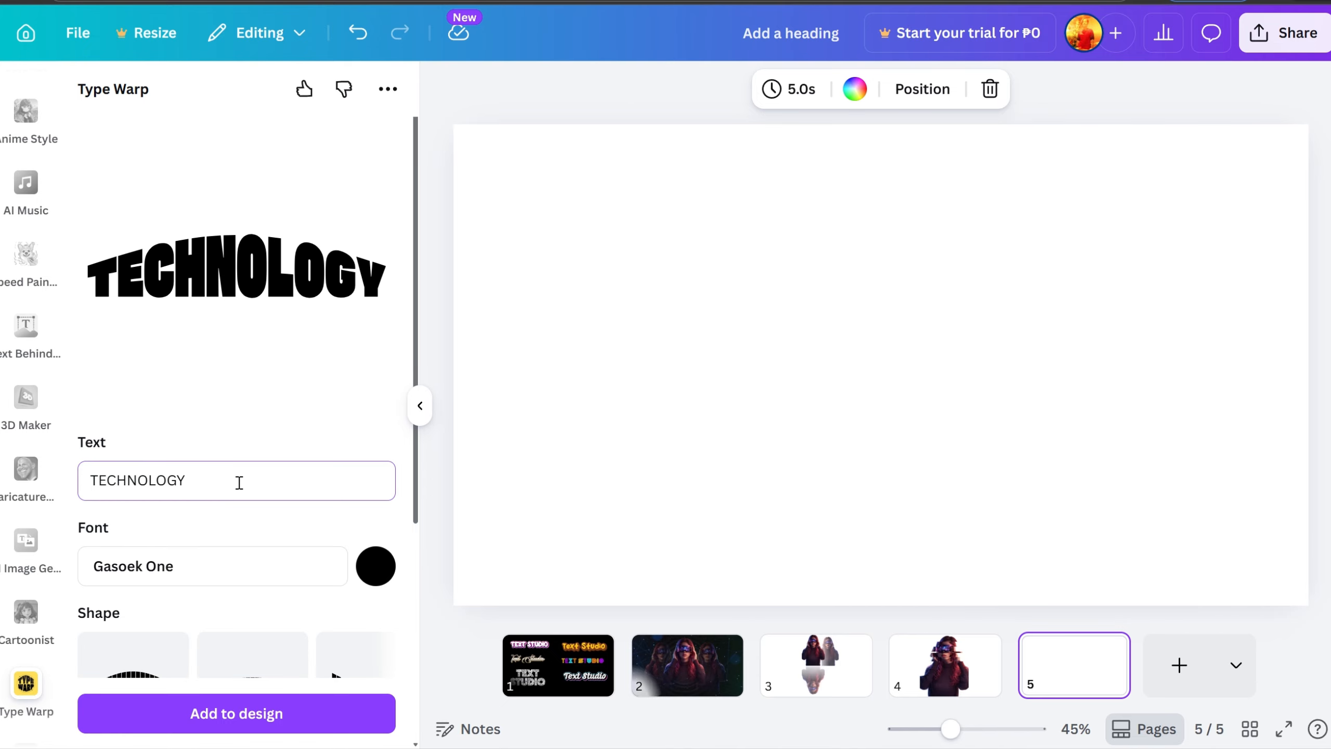
Step: Set the warped text's font to Alfa Slab One
scroll(272, 523, "down", 2)
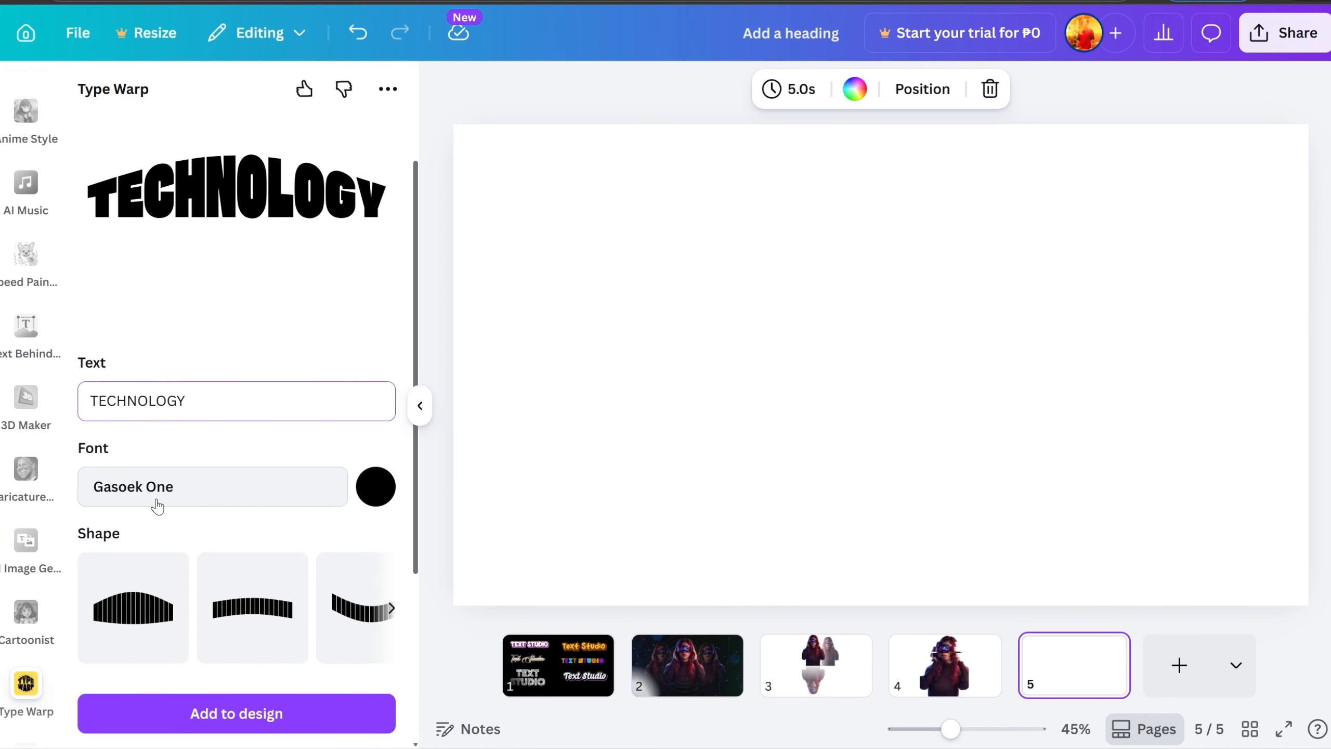
left_click(139, 490)
scroll(296, 529, "down", 5)
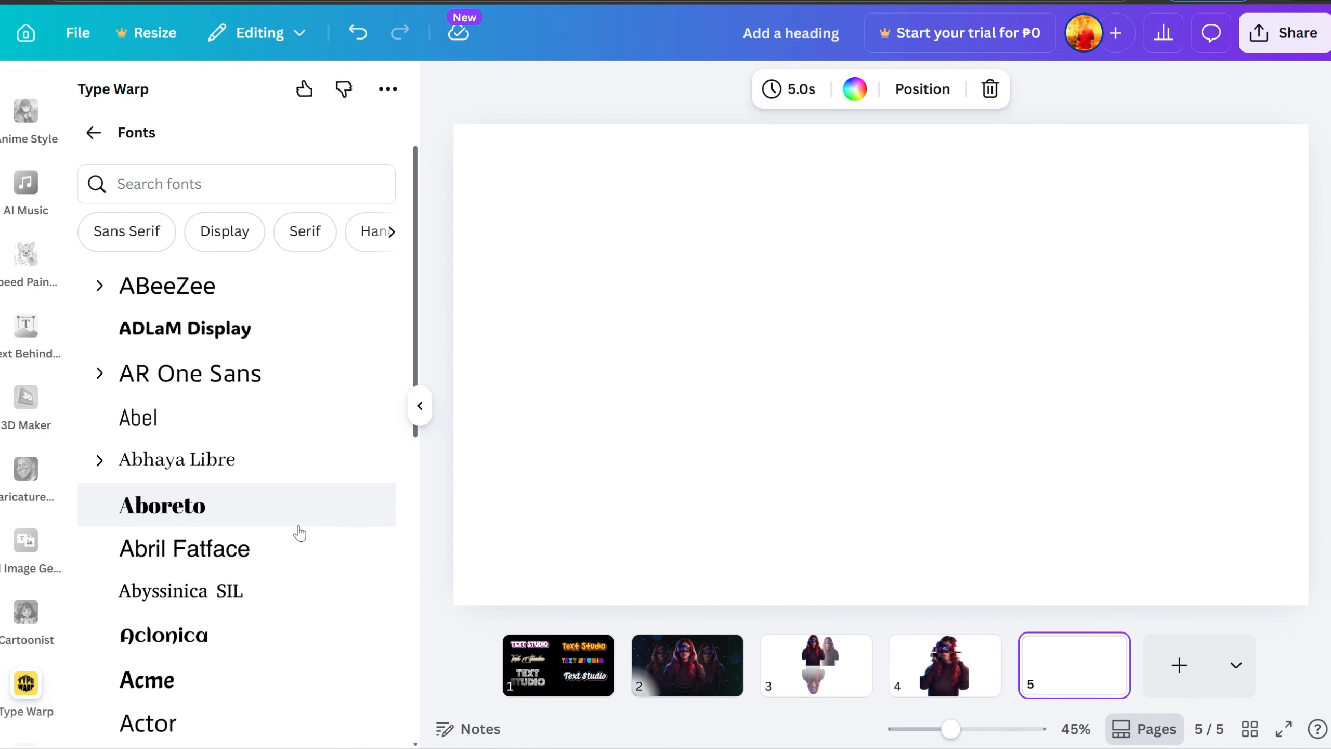
scroll(256, 555, "up", 6)
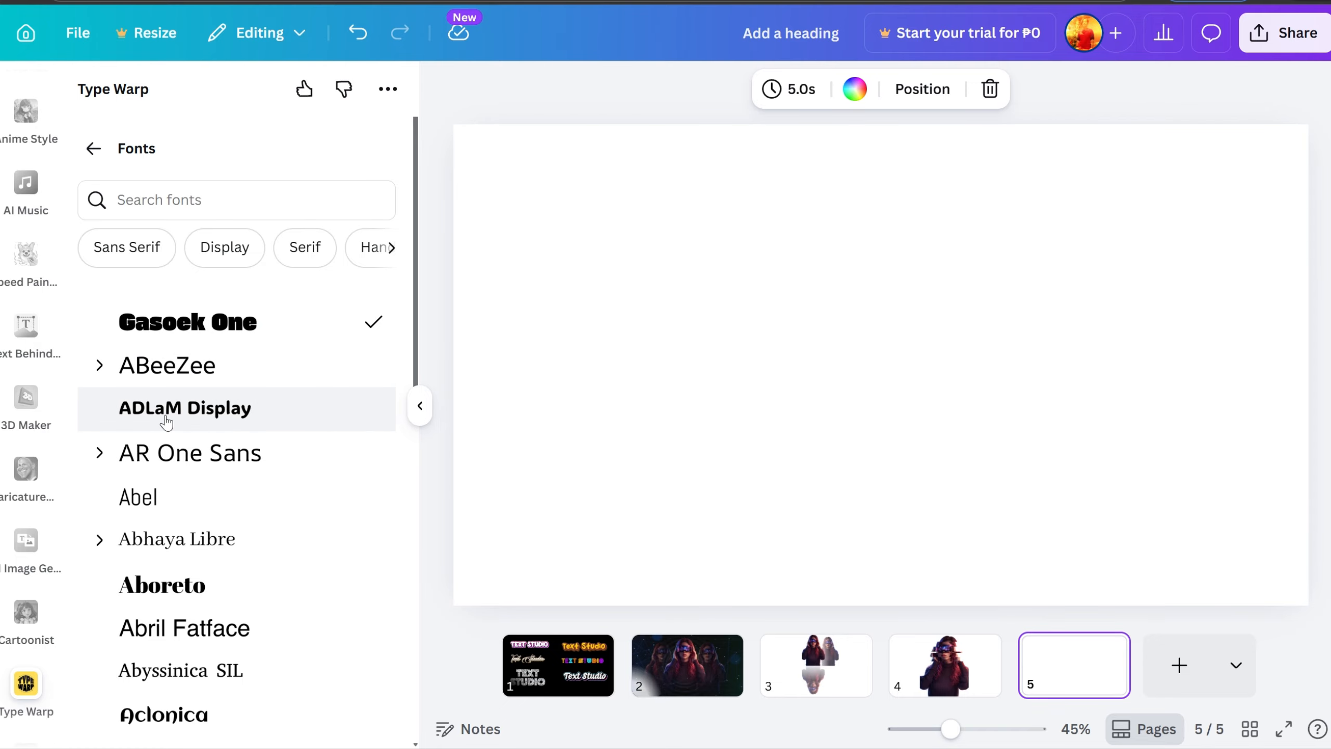
scroll(268, 639, "down", 5)
scroll(269, 640, "down", 12)
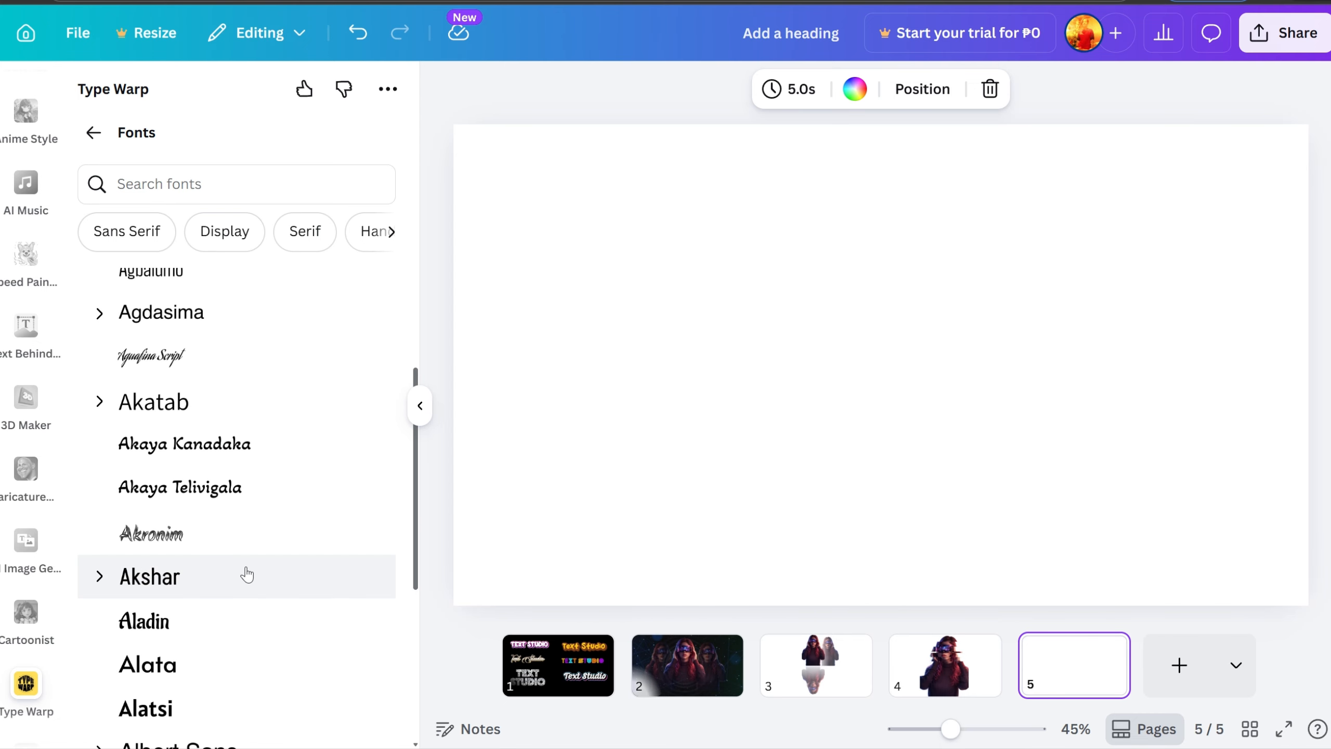
left_click(196, 433)
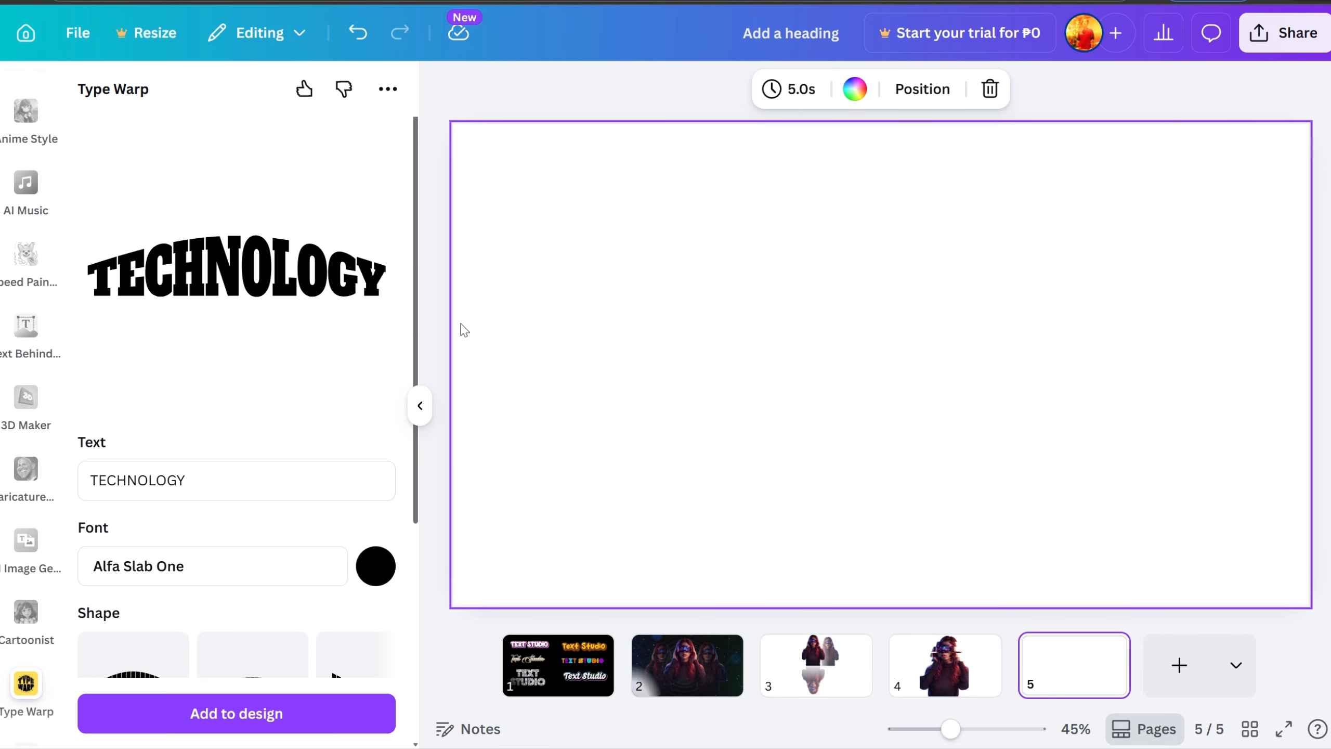
Step: Set the warped TECHNOLOGY text's color to the custom purple #805AFF
scroll(374, 335, "down", 5)
left_click(376, 327)
scroll(502, 600, "down", 1)
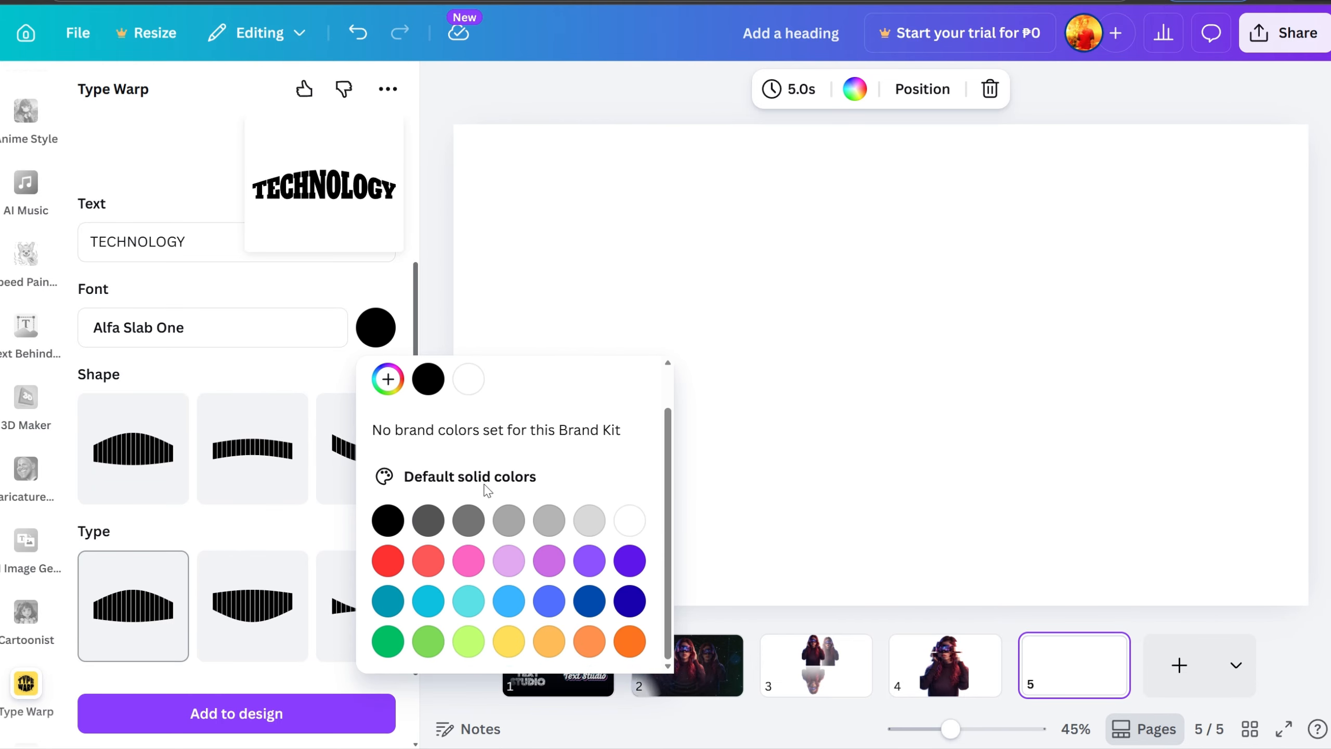
scroll(487, 490, "up", 1)
left_click(389, 430)
left_click_drag(524, 519, 650, 524)
left_click_drag(395, 601, 657, 606)
left_click_drag(653, 525, 566, 472)
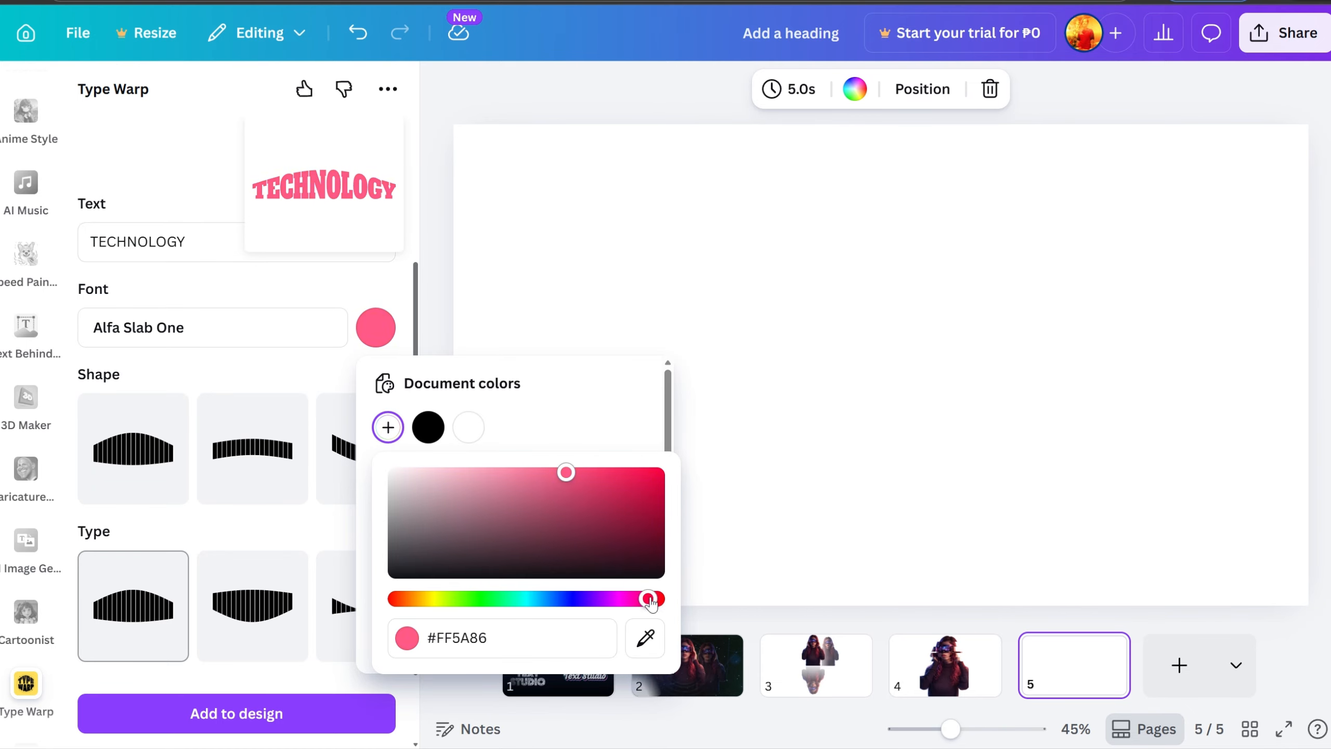
left_click_drag(657, 599, 585, 594)
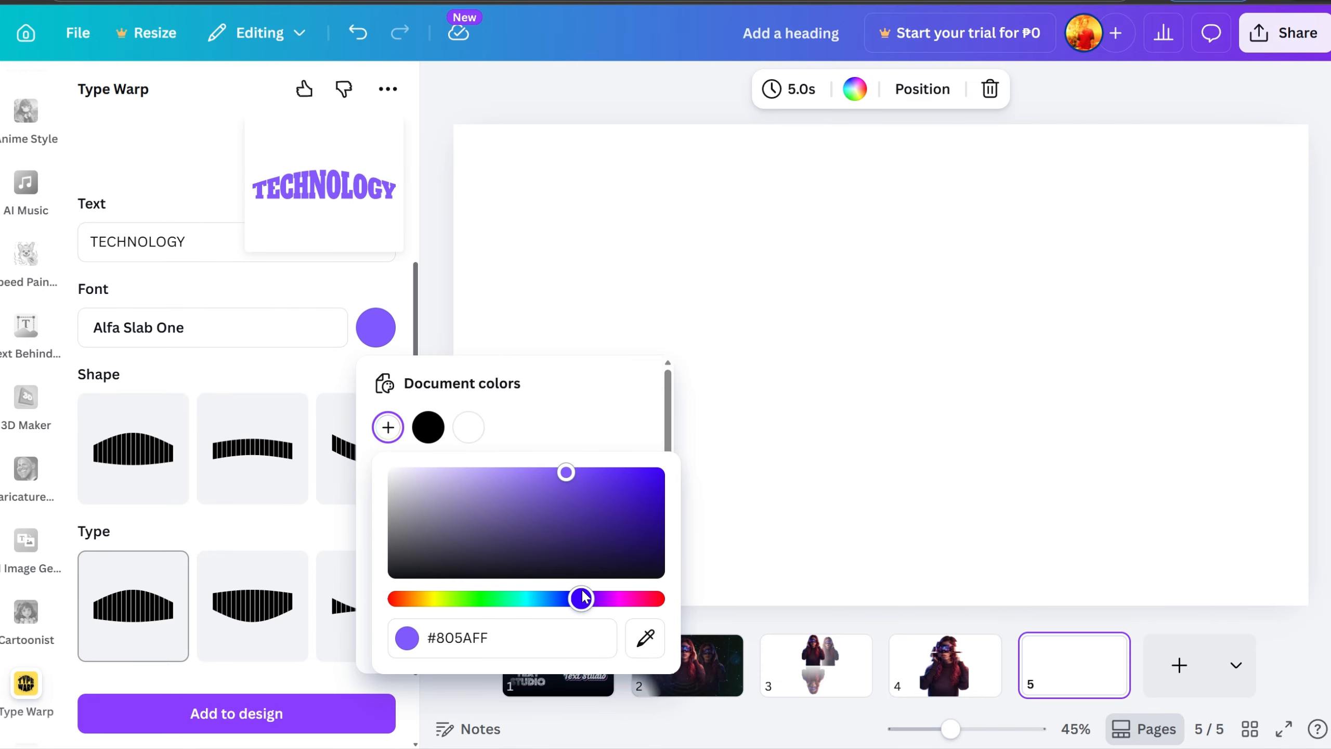
left_click(759, 377)
Step: Try the upward arch, bulge, downward arch and pinched warp shapes on the TECHNOLOGY text
scroll(244, 394, "down", 1)
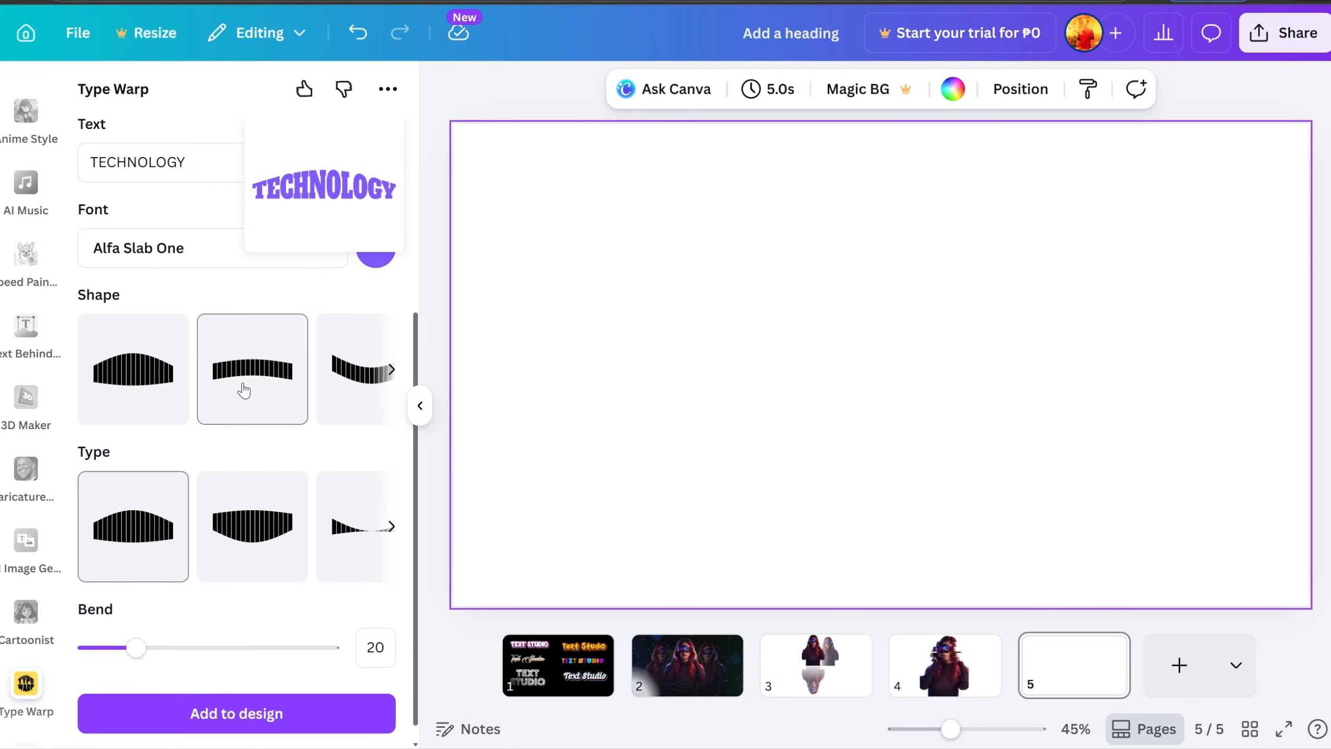
scroll(217, 474, "up", 2)
scroll(241, 335, "up", 3)
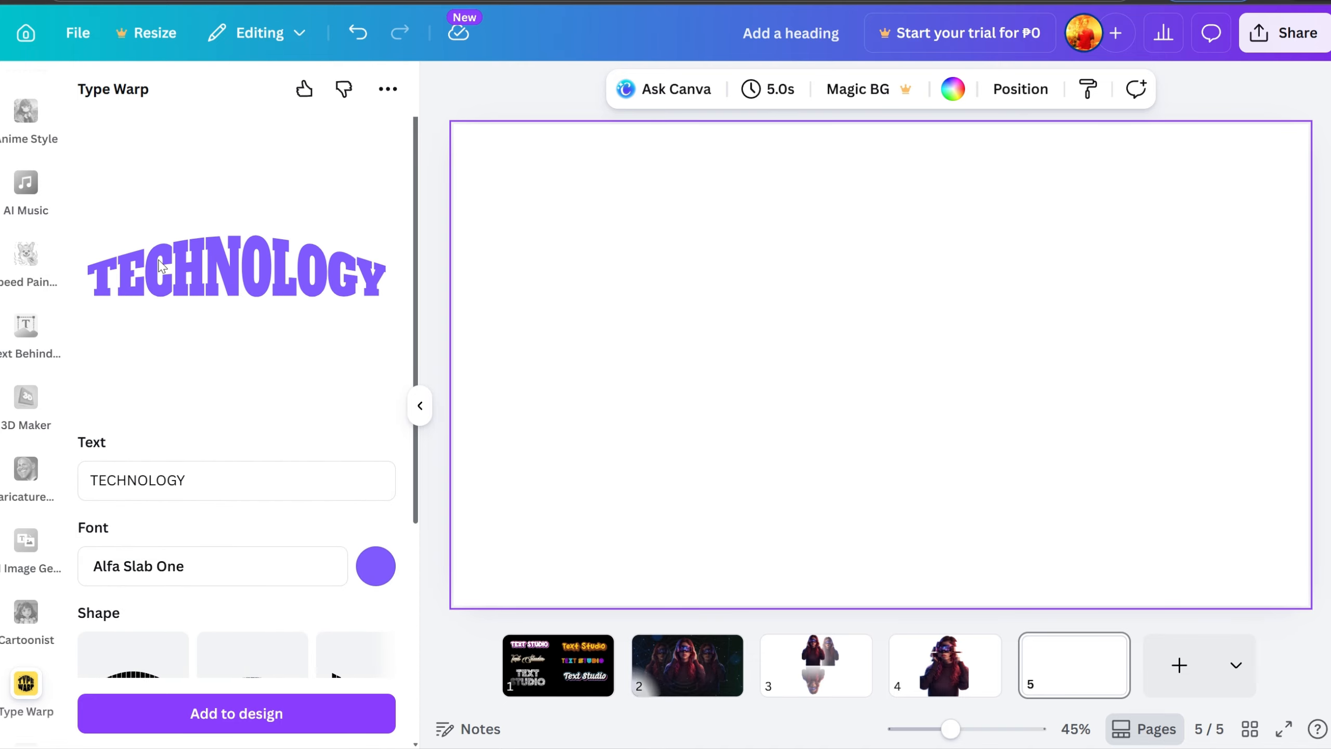
scroll(157, 524, "down", 4)
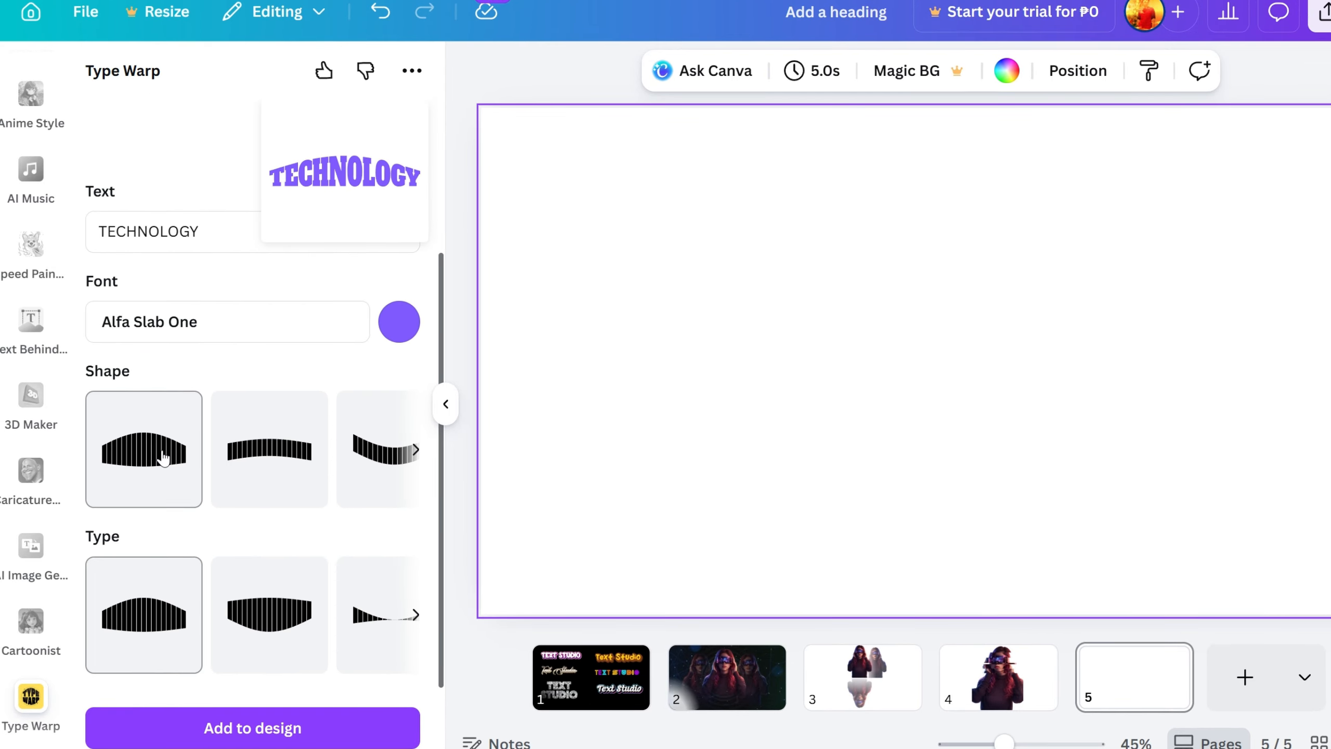
left_click(258, 422)
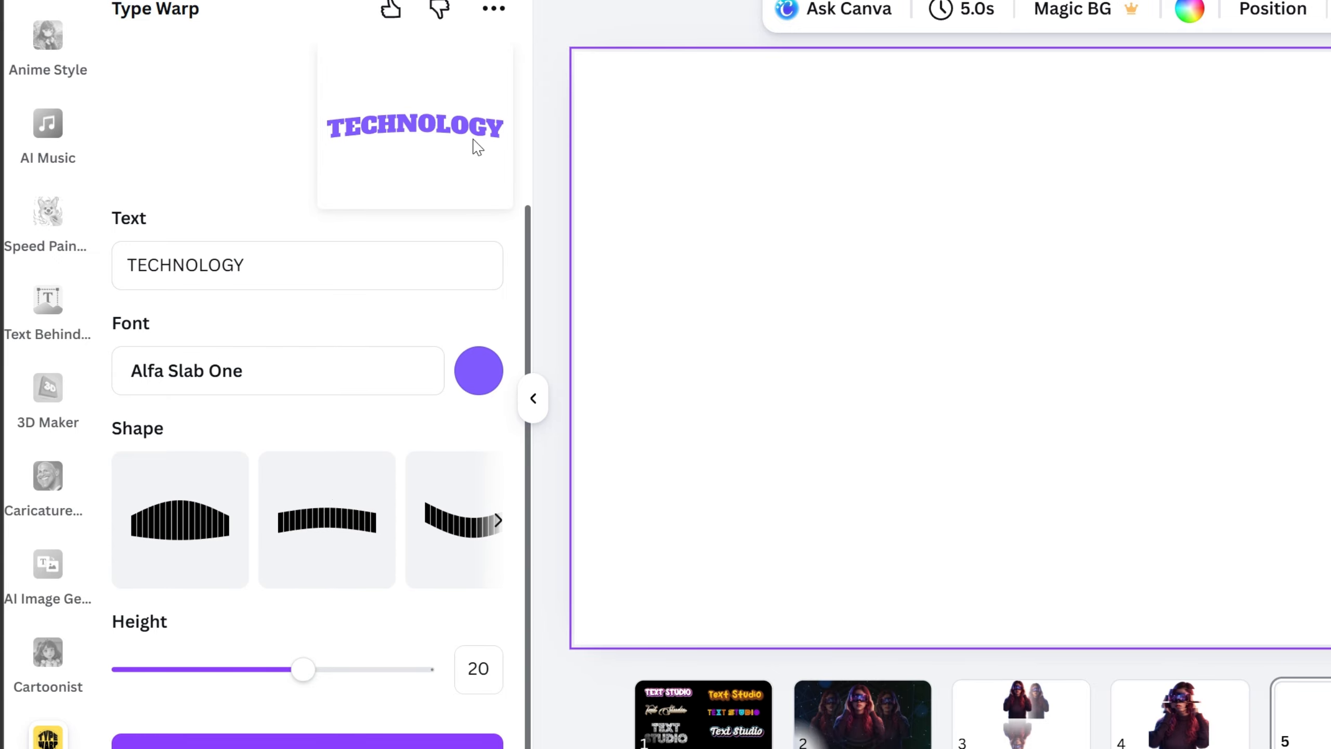
left_click(184, 555)
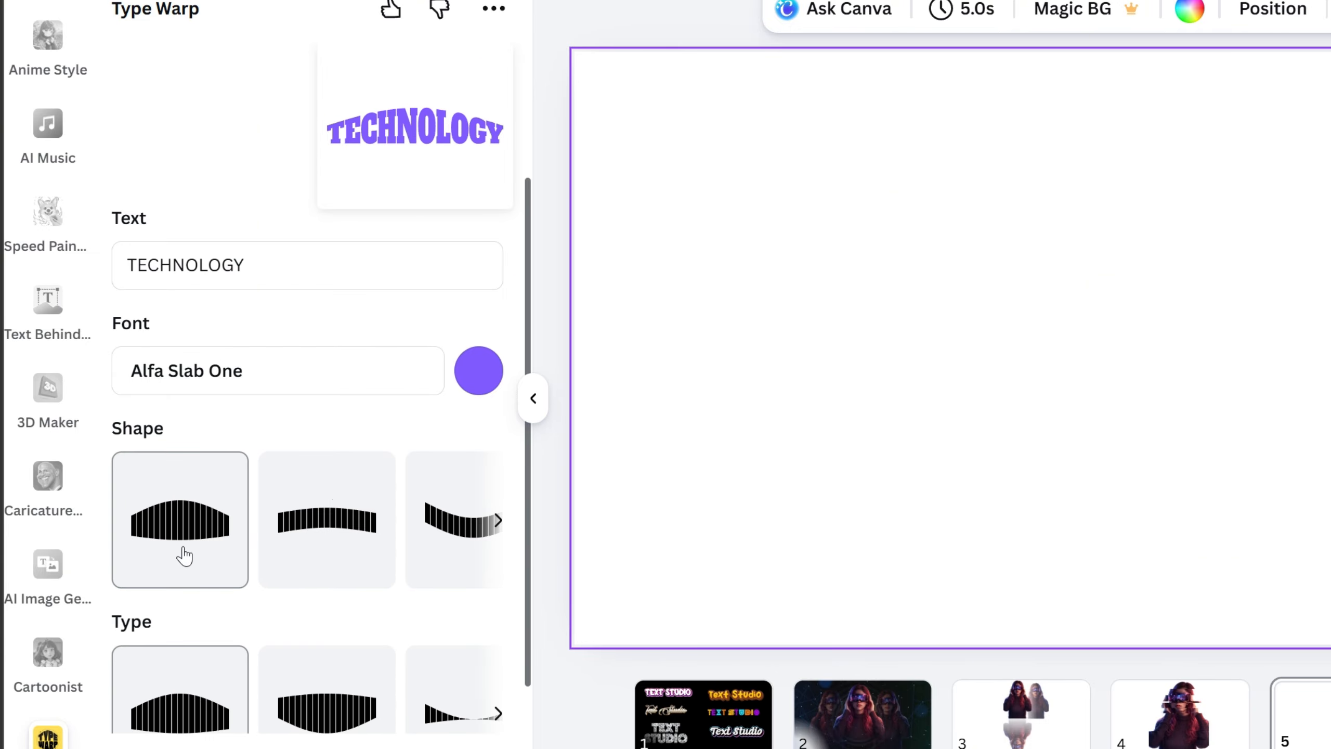
left_click(332, 503)
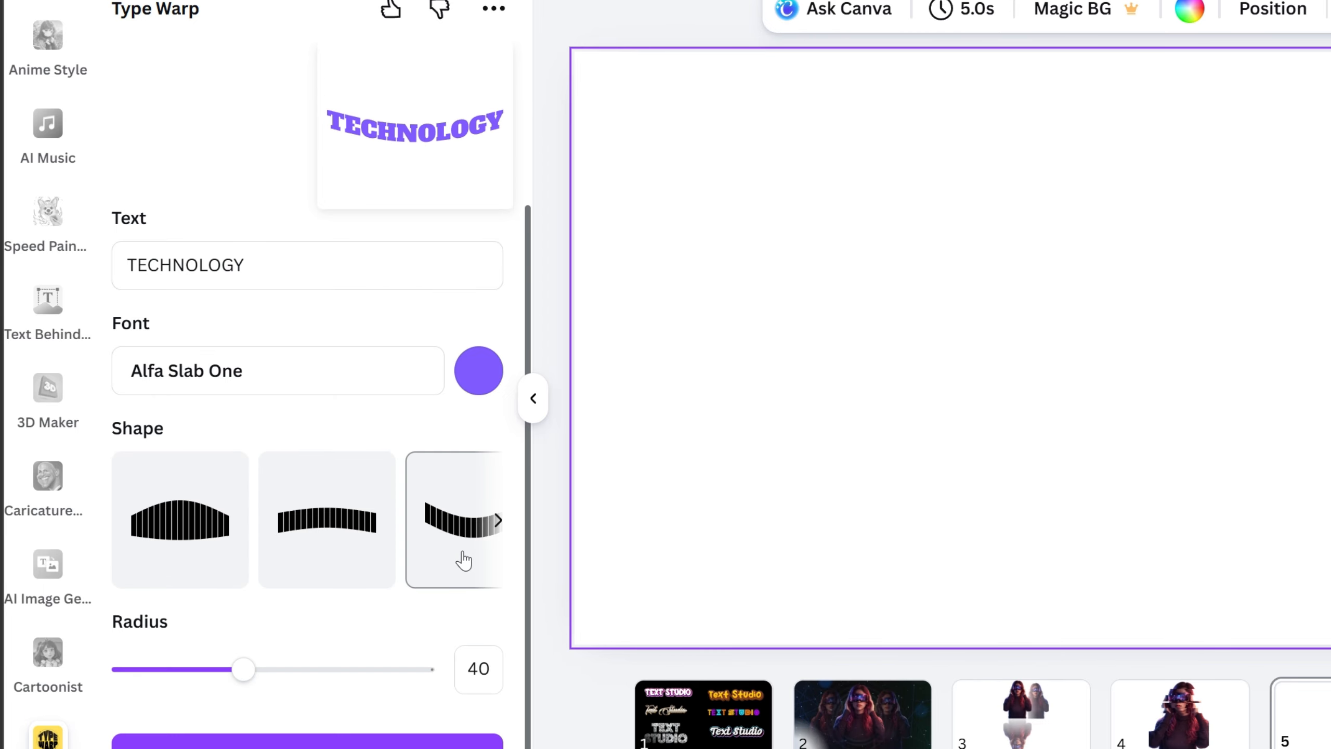
left_click(345, 550)
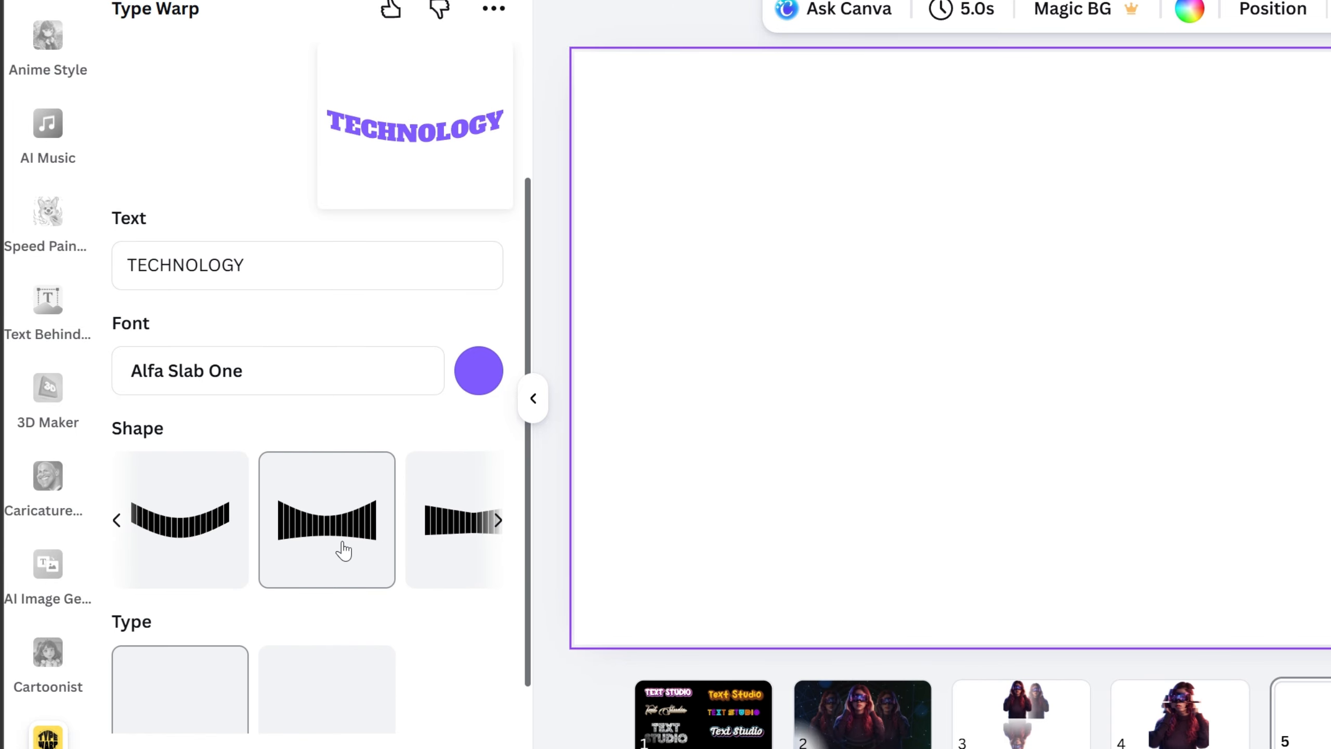
left_click(455, 545)
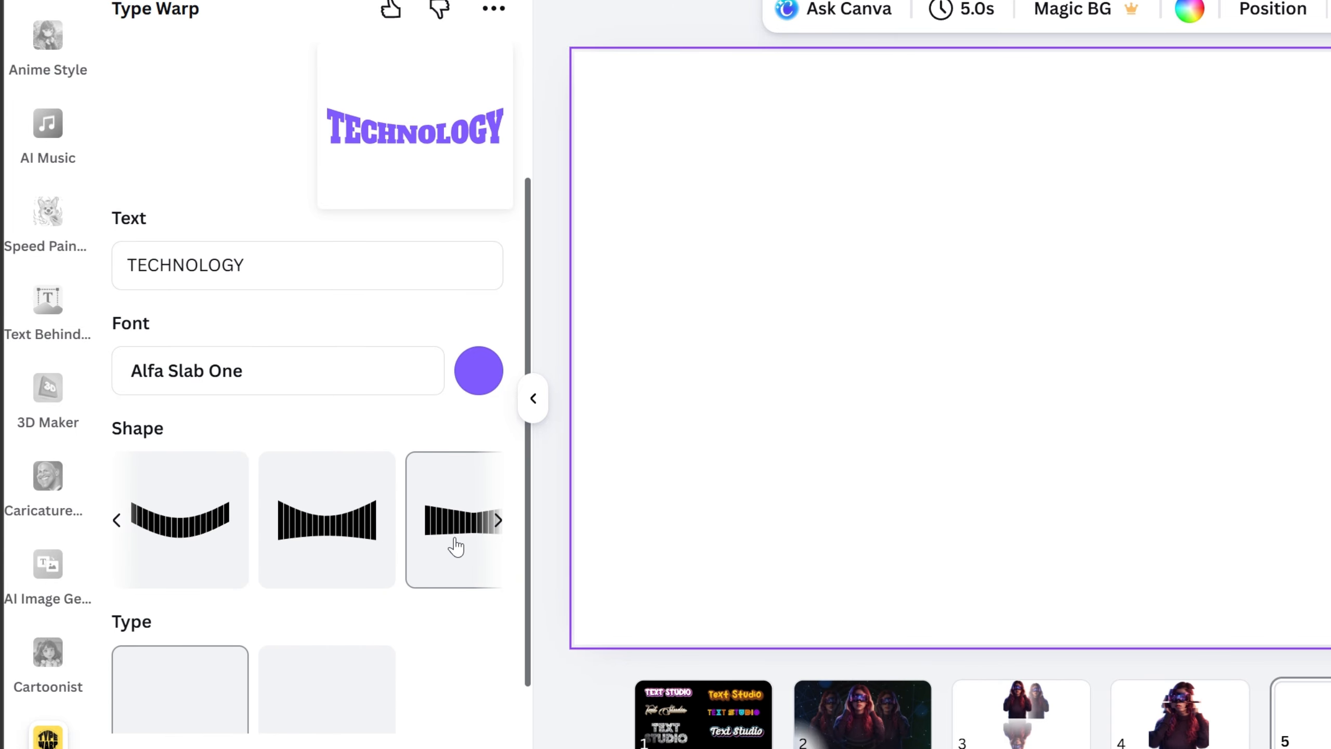
Step: Try the descending curve, widening taper, center-peaked and wave warp shapes on the TECHNOLOGY text
left_click(498, 520)
left_click(337, 531)
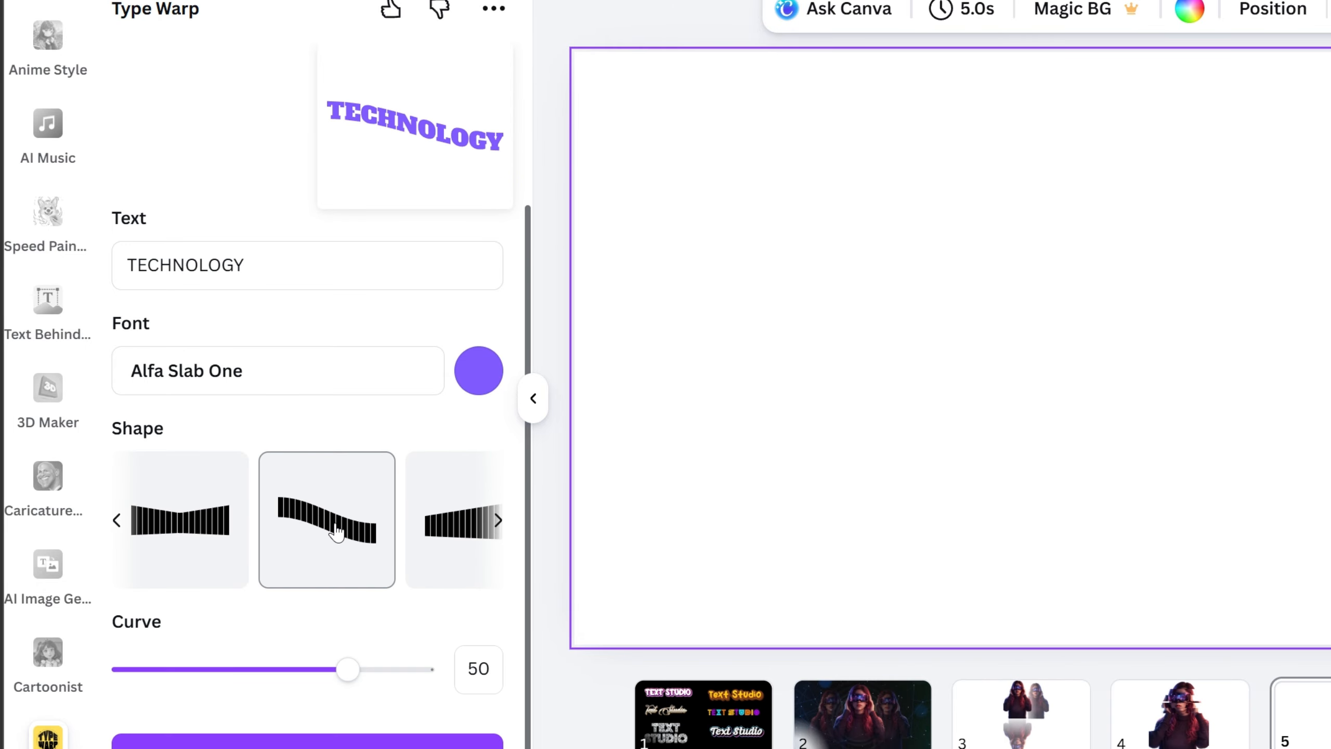
left_click(452, 552)
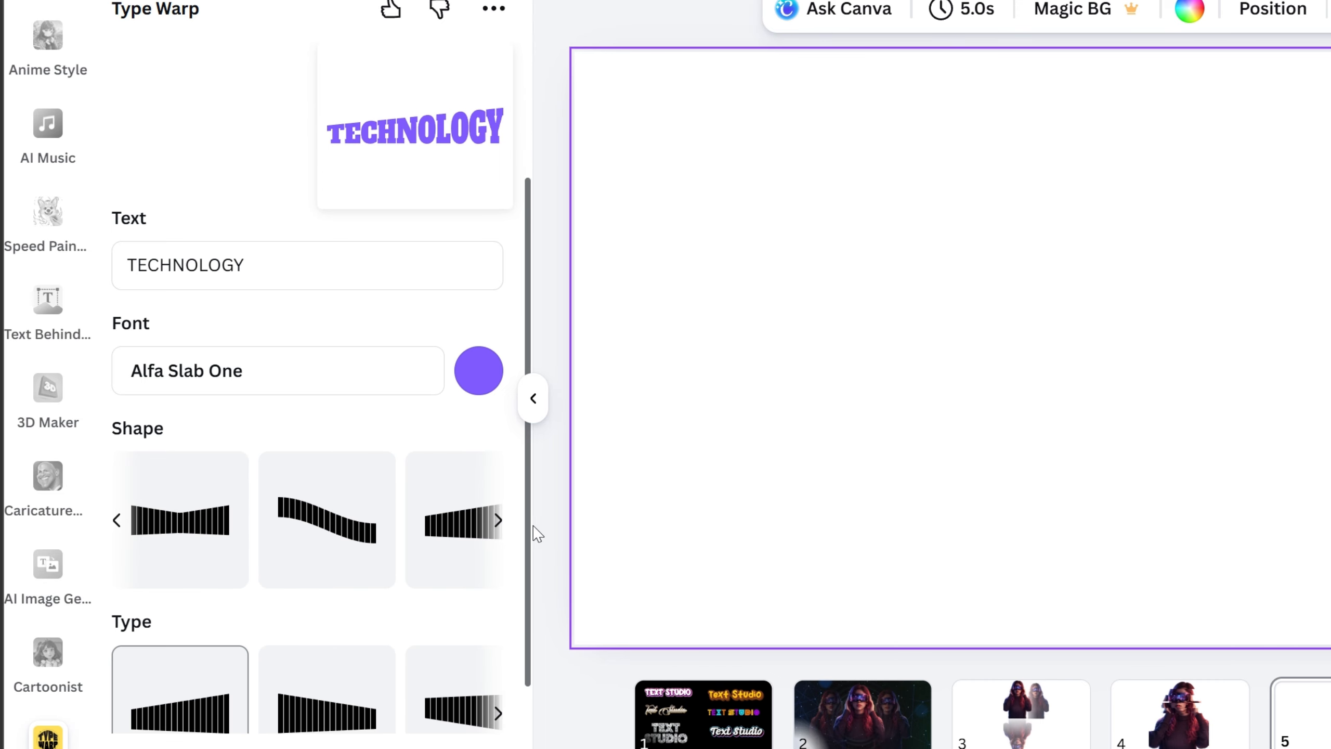
left_click(496, 520)
left_click(330, 544)
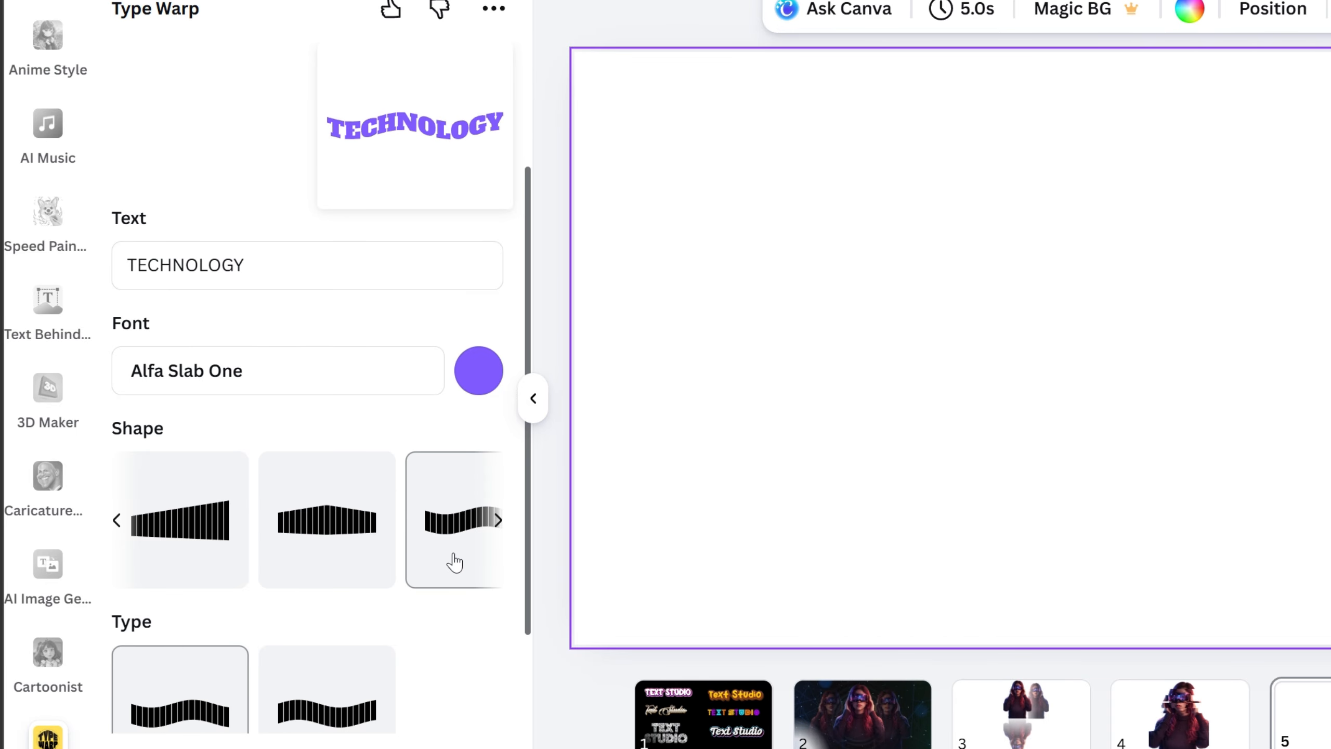
Step: Add the TECHNOLOGY text to page 5 using the center-peaked shape, its downward-pointing type and a height of 167
left_click(497, 522)
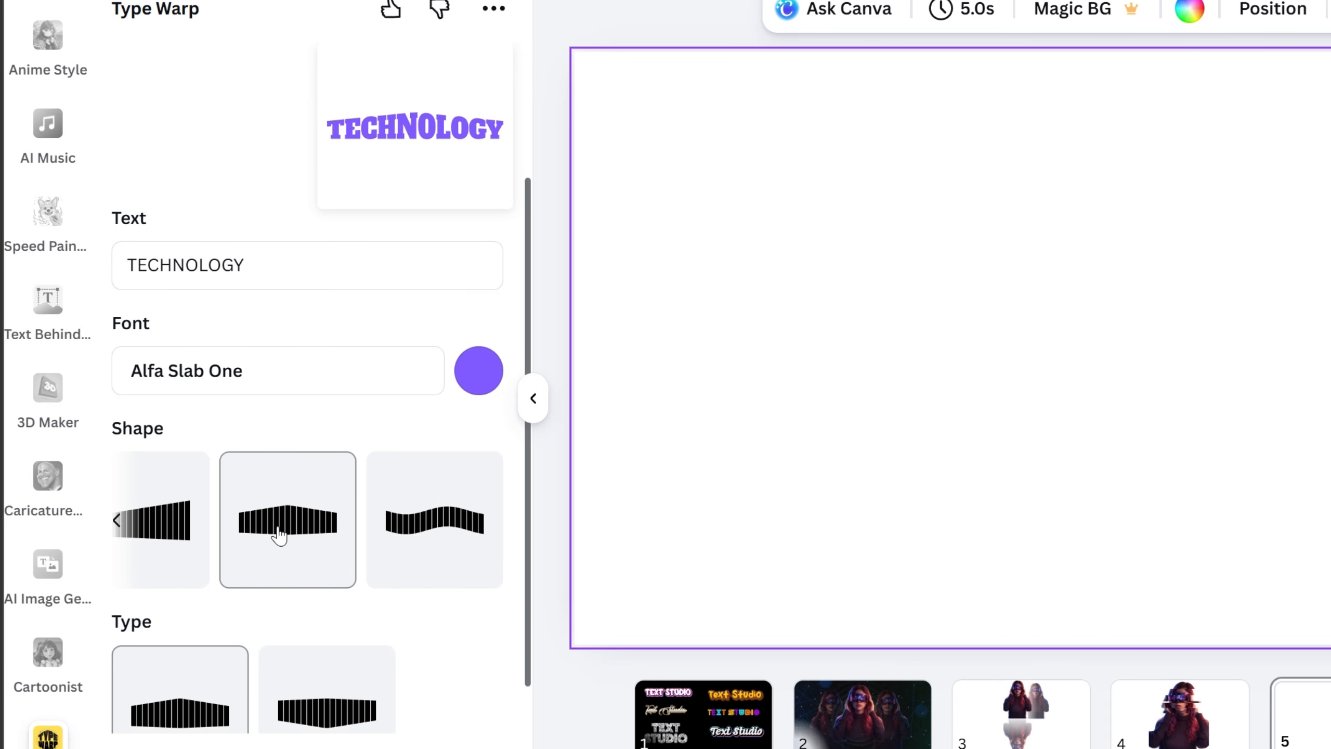
scroll(328, 617, "down", 3)
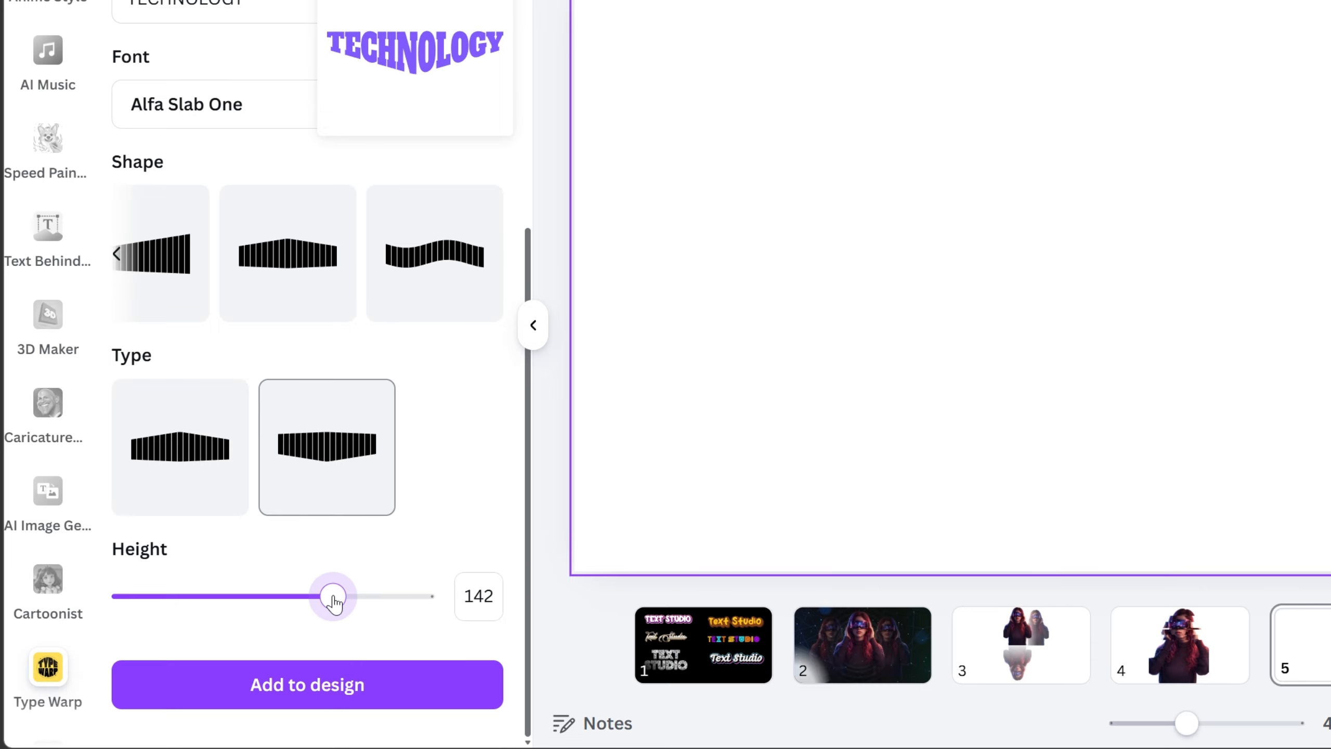
left_click_drag(347, 596, 373, 596)
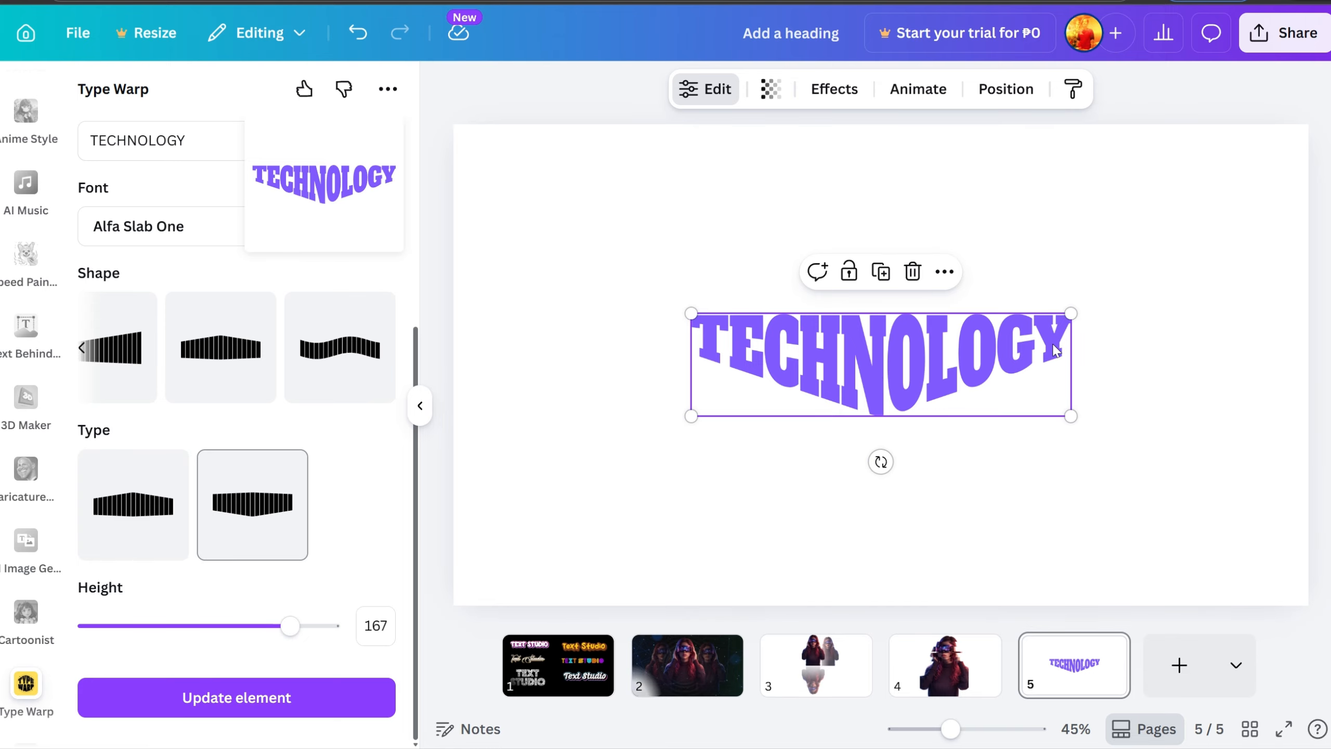
Step: Enlarge the warped TECHNOLOGY text to span most of page 5's width and place it in the page's lower half
left_click_drag(1072, 312, 1275, 106)
left_click_drag(1130, 349, 999, 447)
left_click(1077, 267)
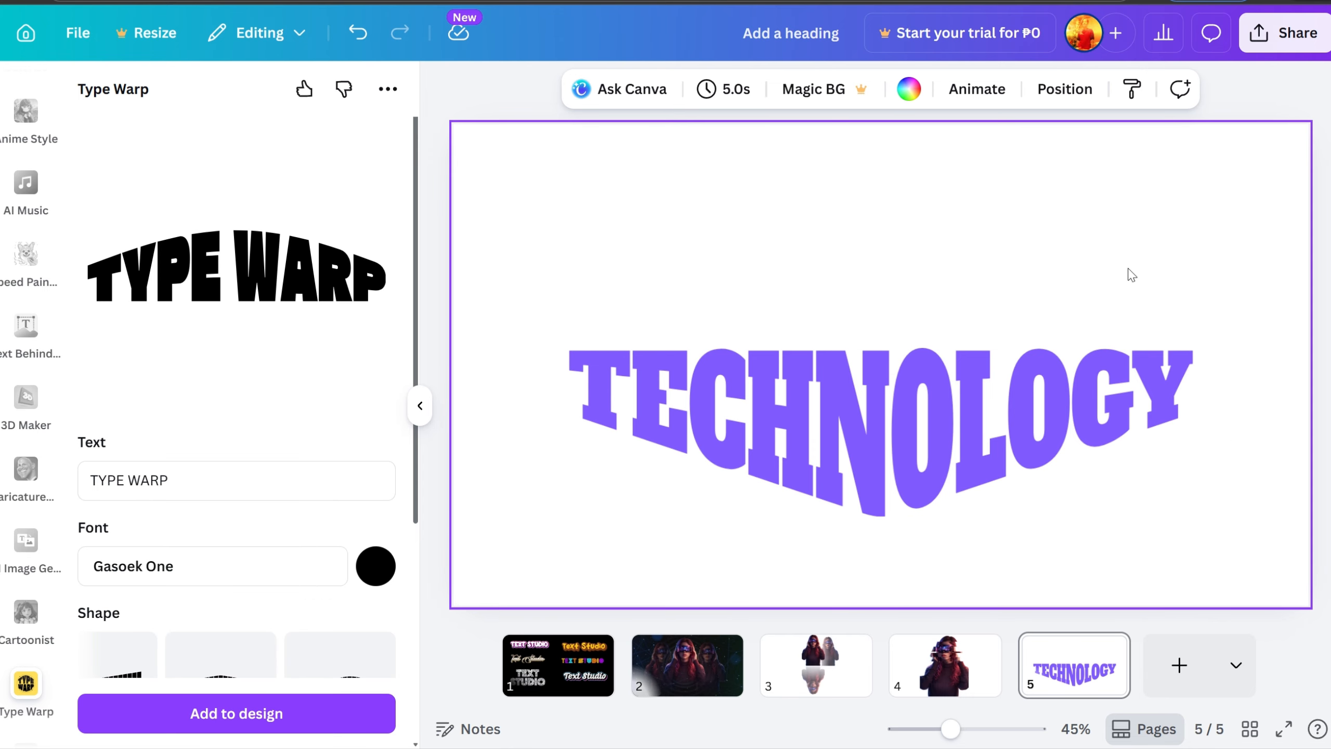
left_click(1130, 400)
left_click_drag(1193, 348, 1259, 330)
left_click(1232, 243)
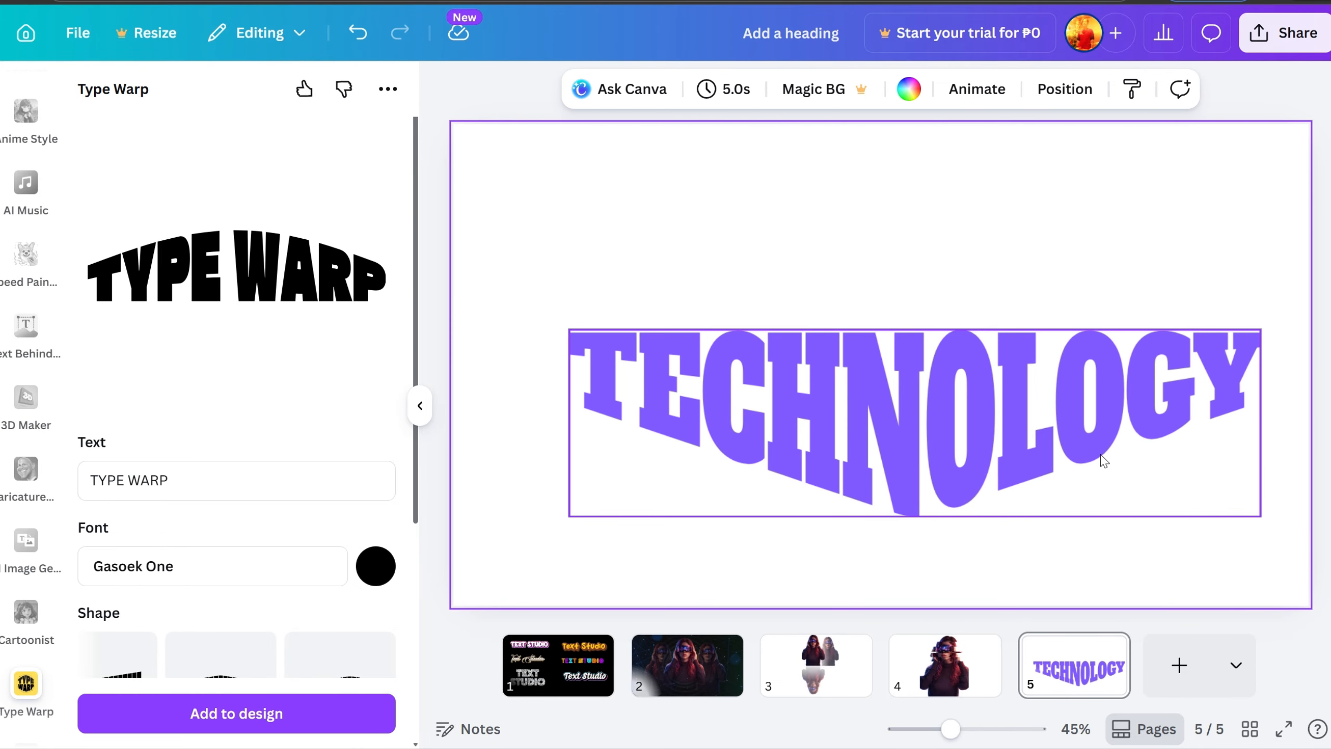